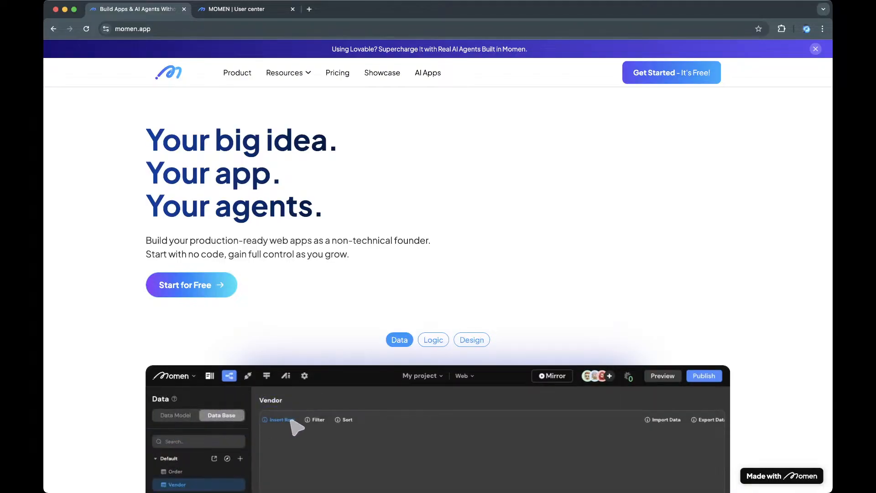
scroll(439, 273, down, 12)
scroll(438, 274, up, 12)
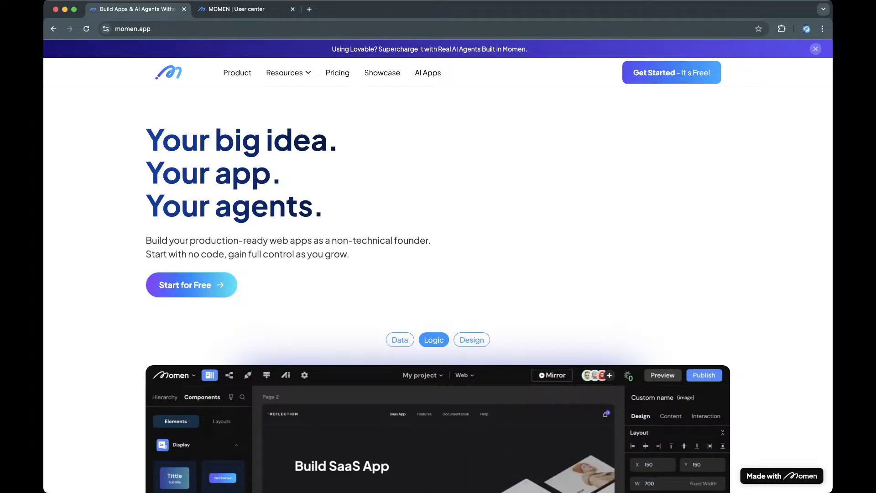
Create a new blank project named "Copilot Demo" on the Free plan from the Momen workspace
key(ctrl+Tab)
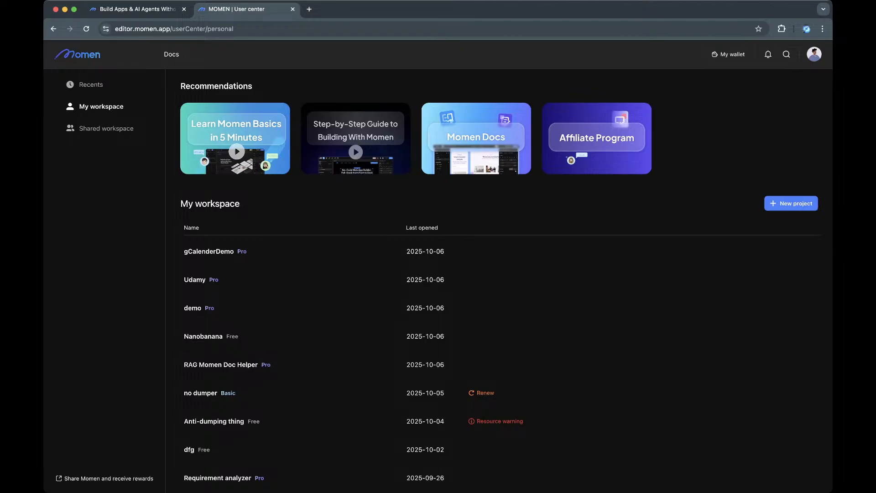
click(790, 203)
click(293, 236)
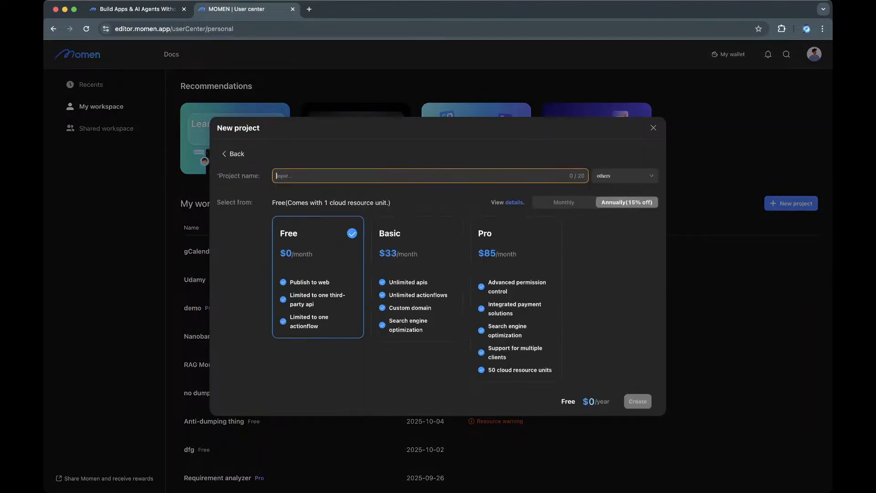
text(C)
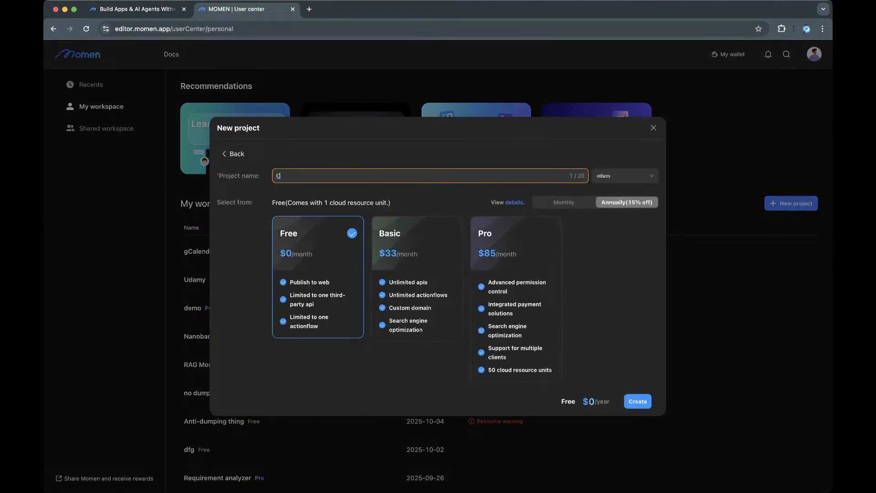
text(opilot )
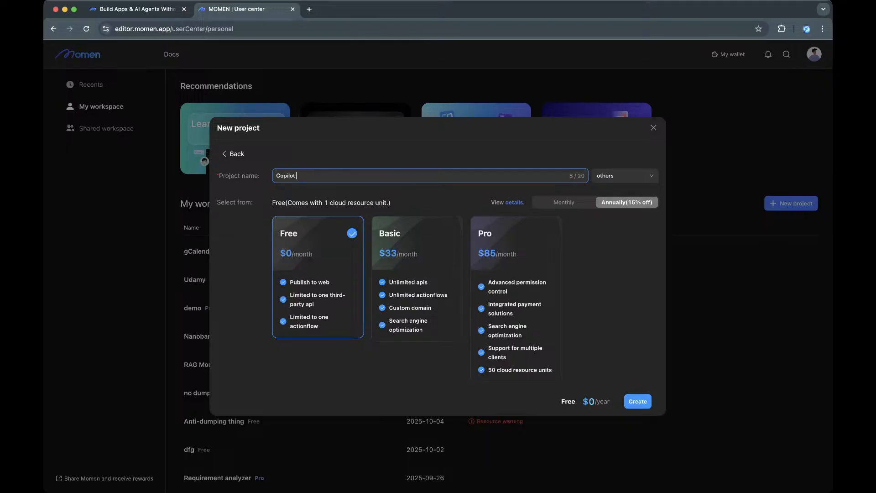
text(D)
key(BackSpace)
text(Demo)
key(Return)
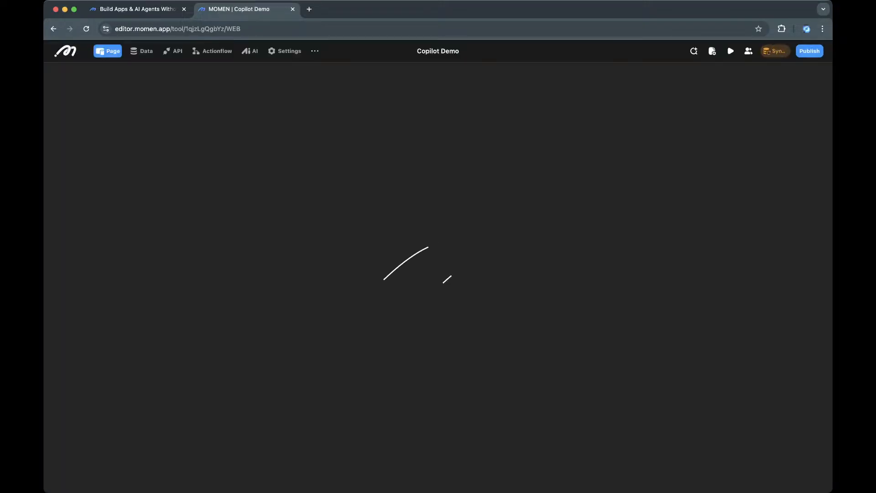
Open the AI Copilot for the project's data models and send it the prompt "Build me a forum"
click(142, 51)
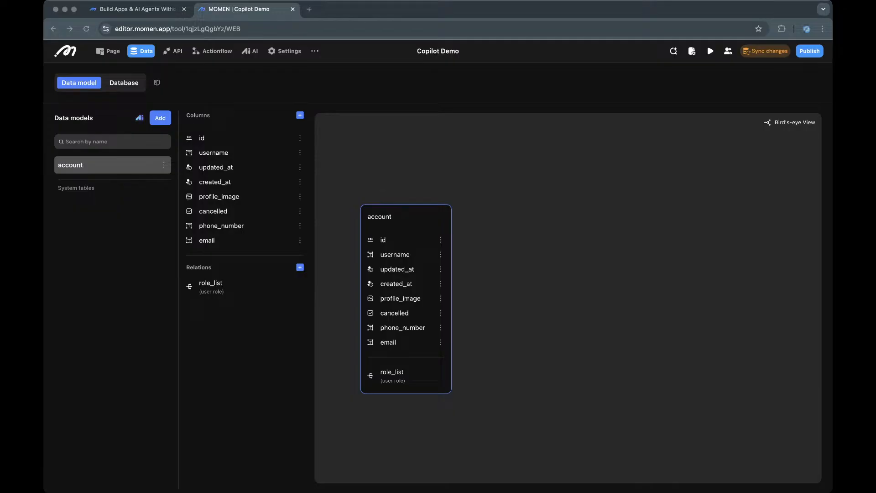
click(139, 118)
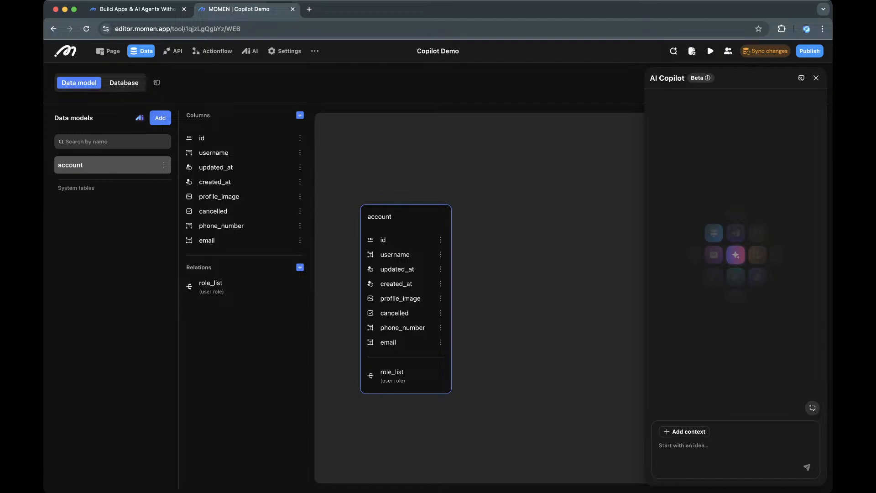
click(703, 447)
click(703, 447)
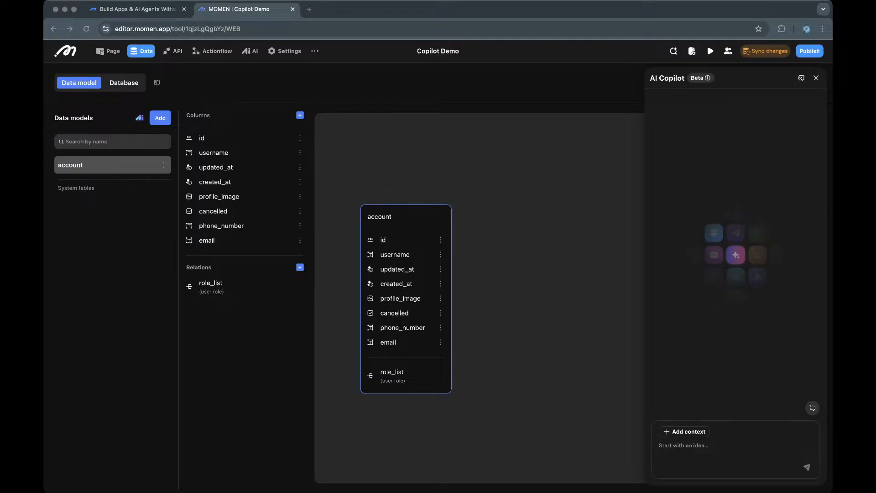
click(703, 446)
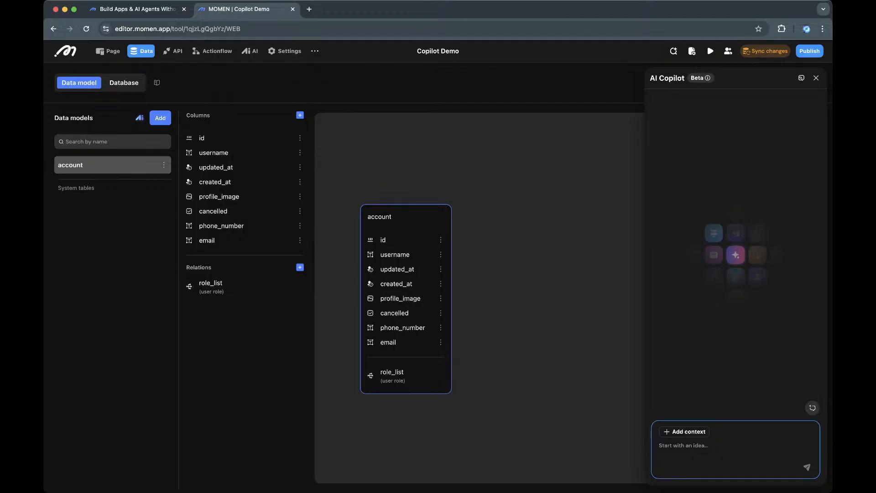
text(Build me a forum)
key(Return)
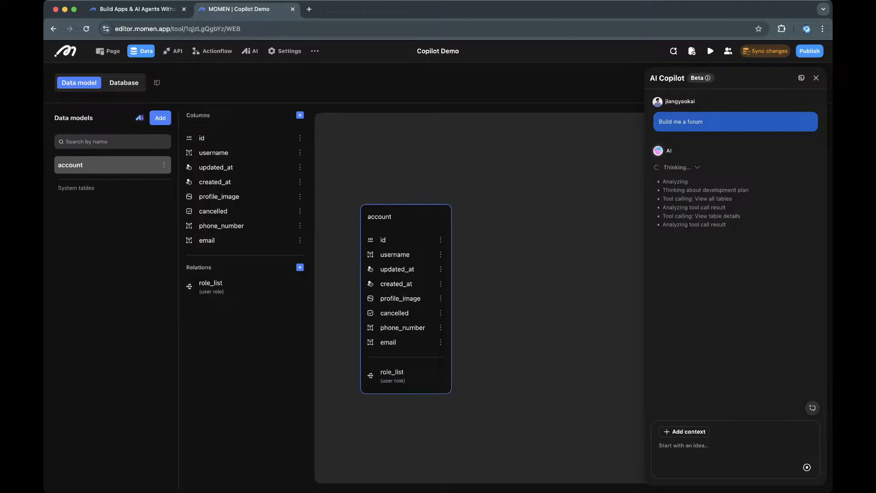
Review the proposed development plan's account, post and comment tables with their fields and relations
scroll(736, 254, up, 4)
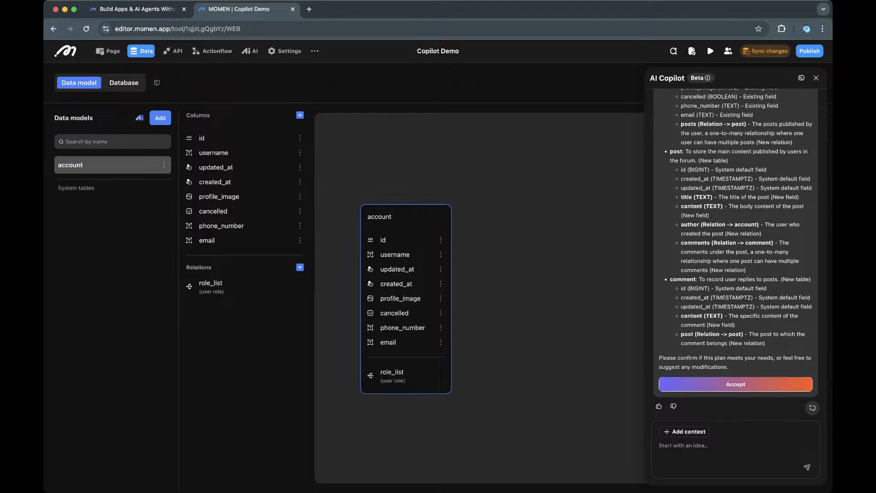
scroll(736, 253, up, 1)
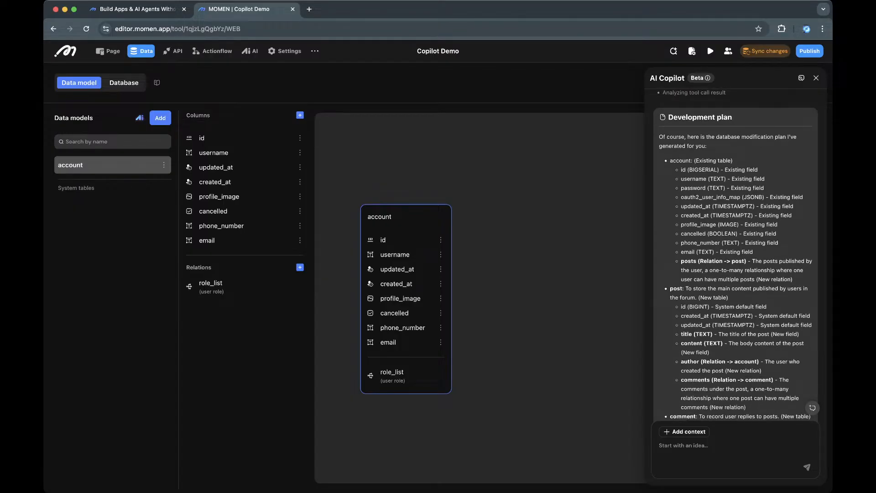
click(736, 357)
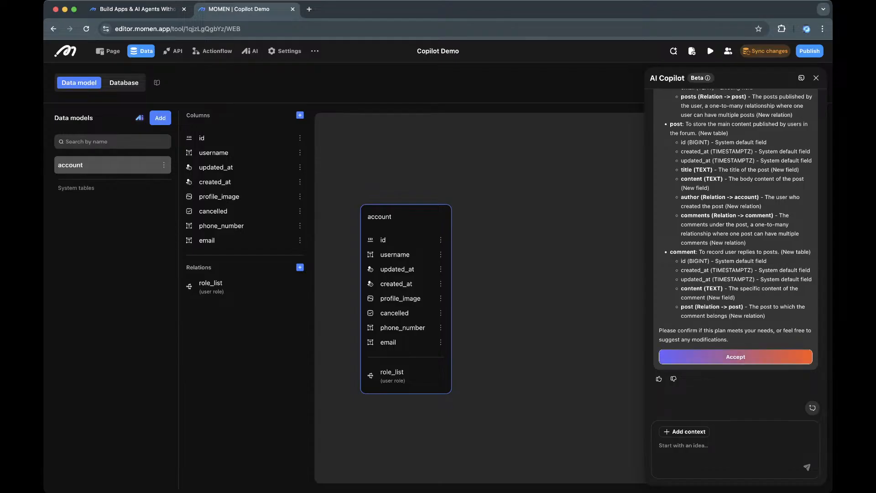
scroll(736, 255, up, 2)
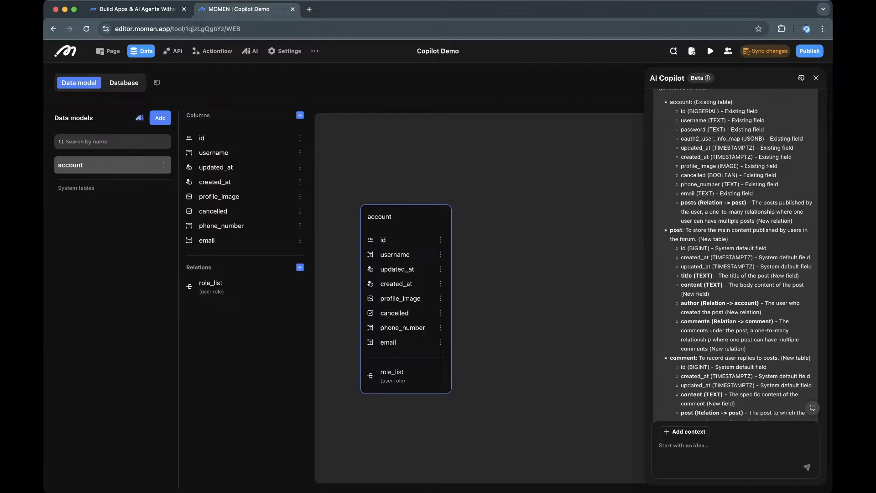
scroll(736, 256, up, 1)
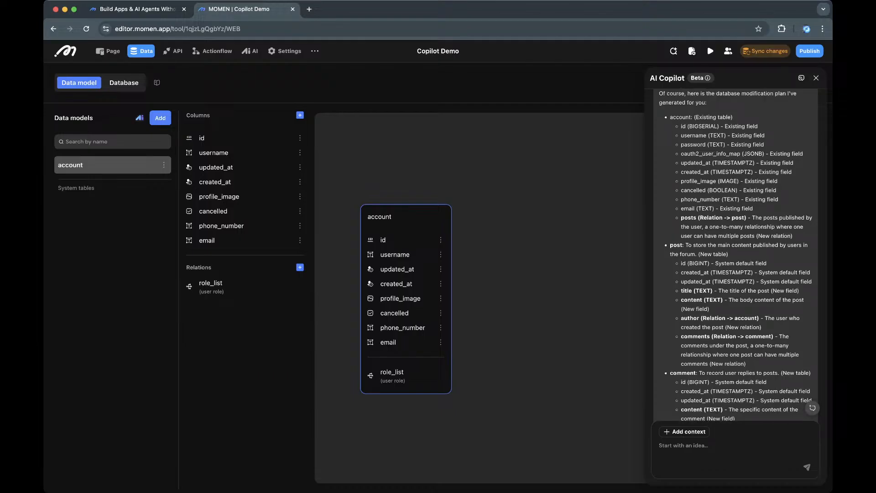
scroll(736, 256, down, 2)
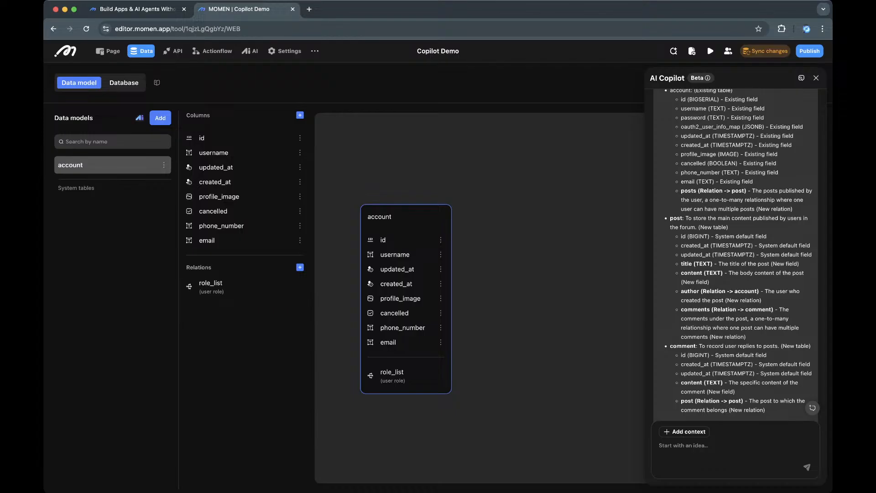
scroll(736, 253, up, 3)
scroll(736, 255, down, 2)
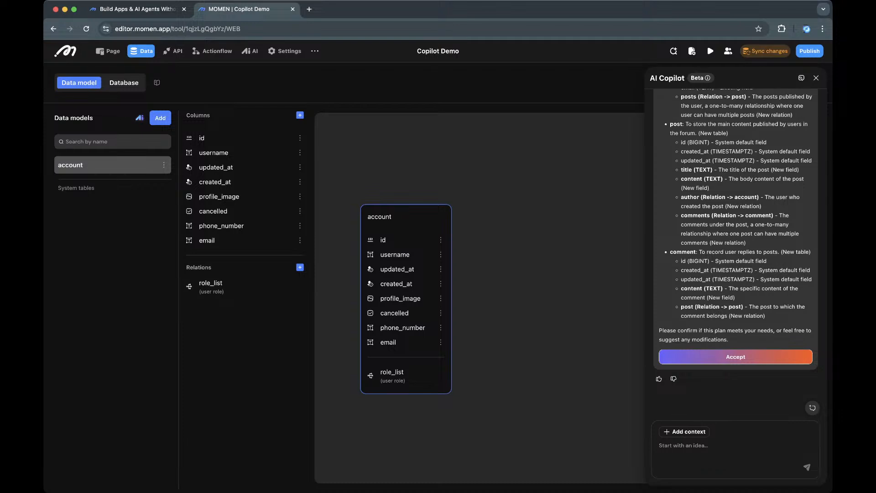
click(732, 451)
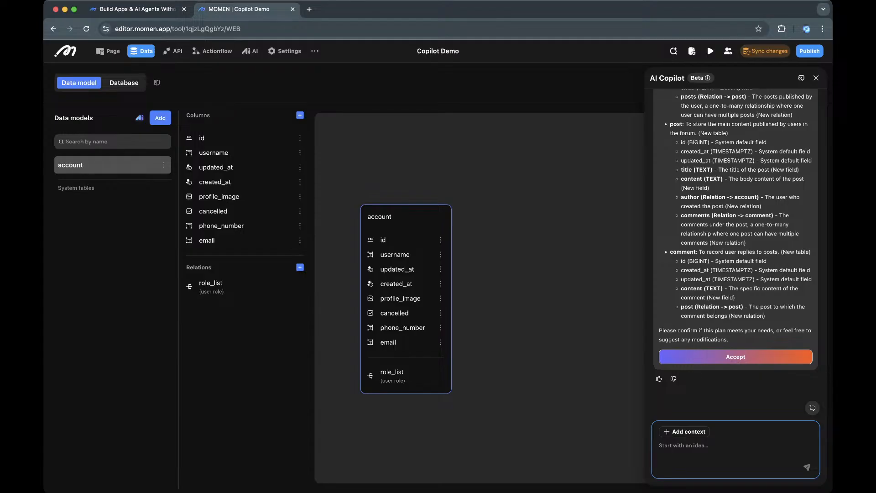
text(comments should have authors. also they)
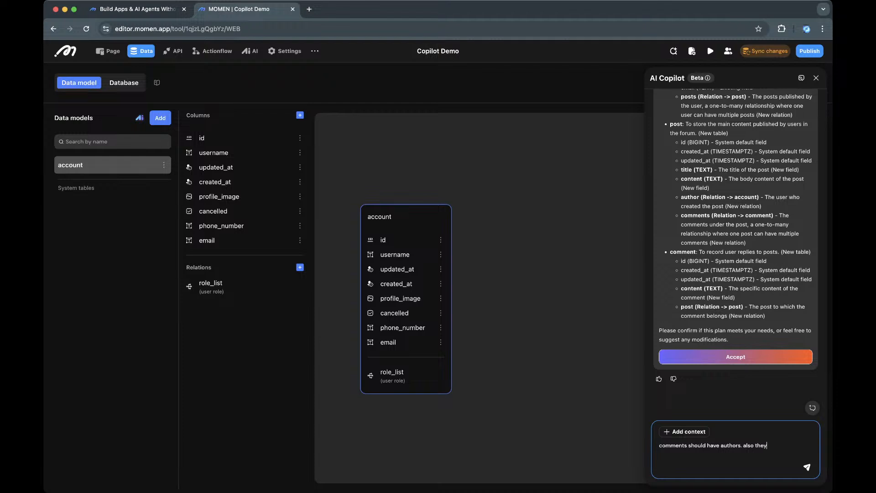
text( should be able to refer to other users. like )
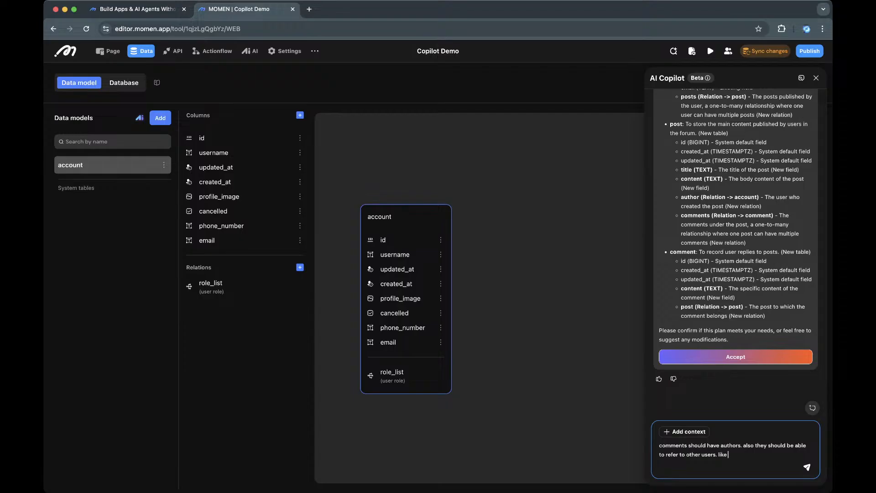
text(@Username.)
text(many )
text( @Username2)
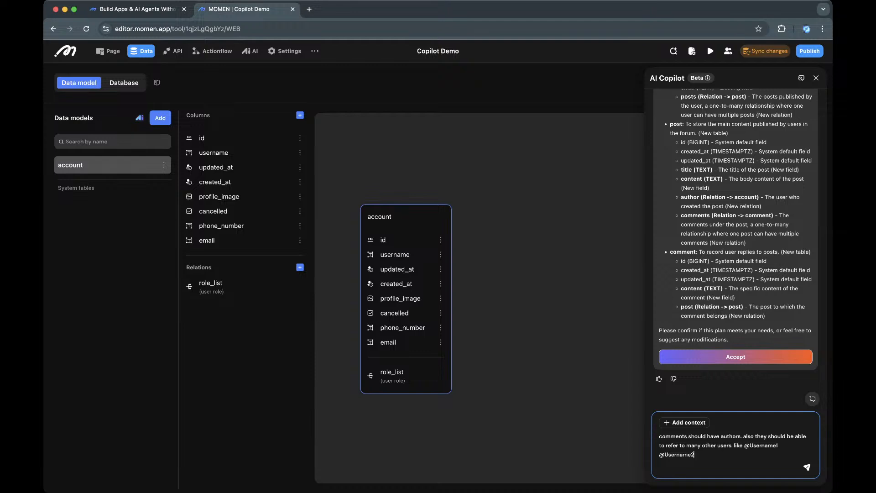
key(Return)
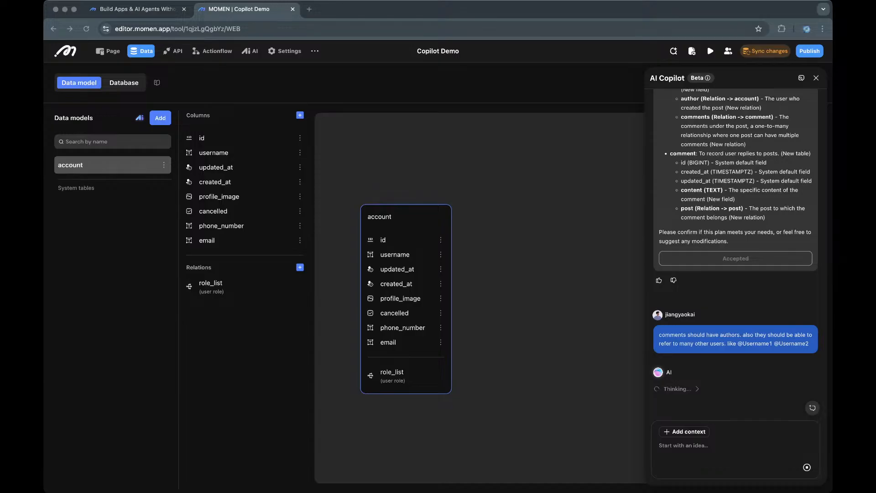
Check the revised development plan's account, post, comment and comment_mention tables and accept the plan
key(super+Tab)
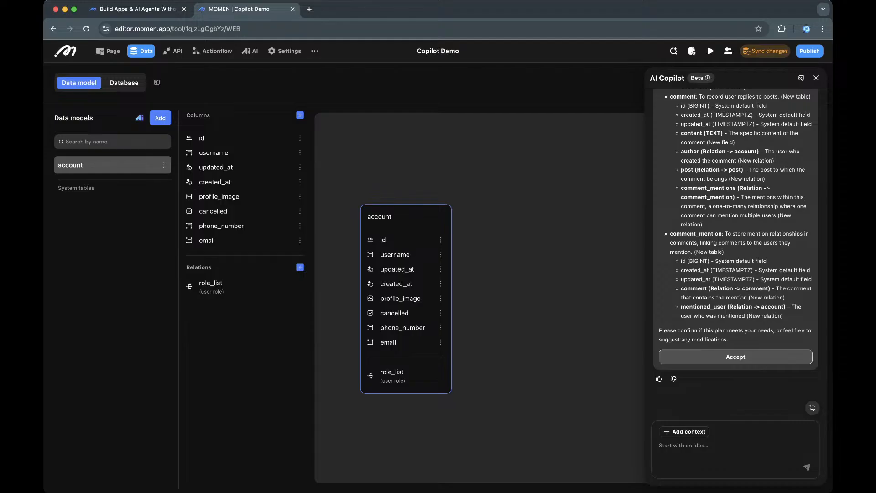
scroll(736, 251, up, 15)
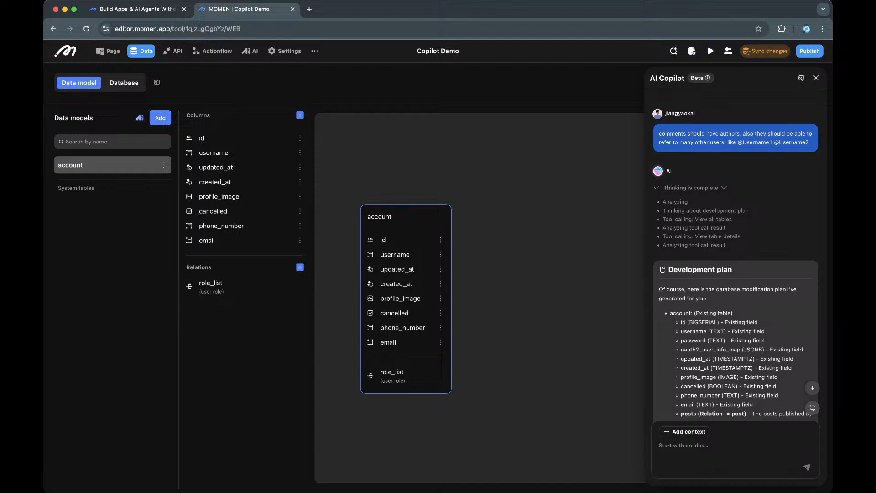
scroll(736, 256, up, 4)
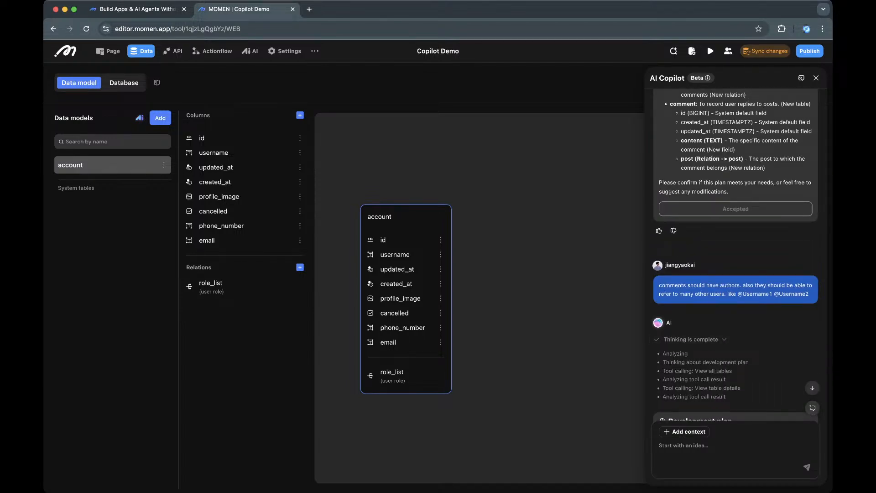
scroll(690, 339, down, 2)
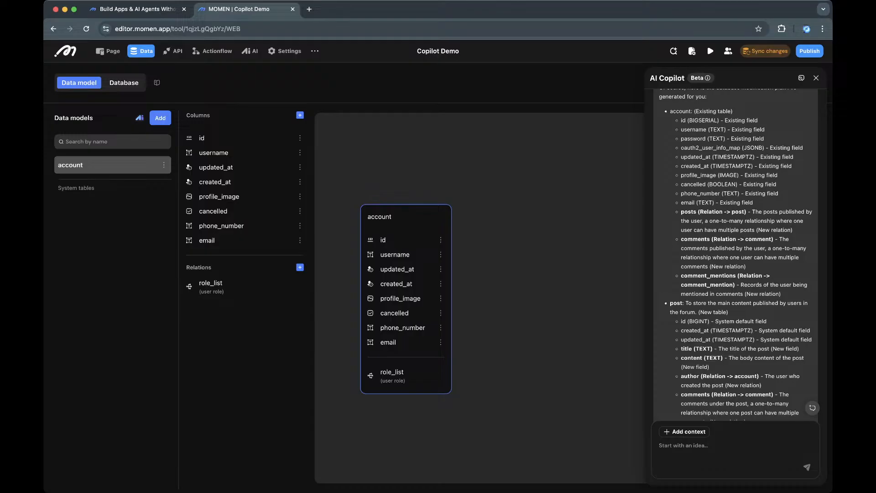
scroll(735, 256, up, 2)
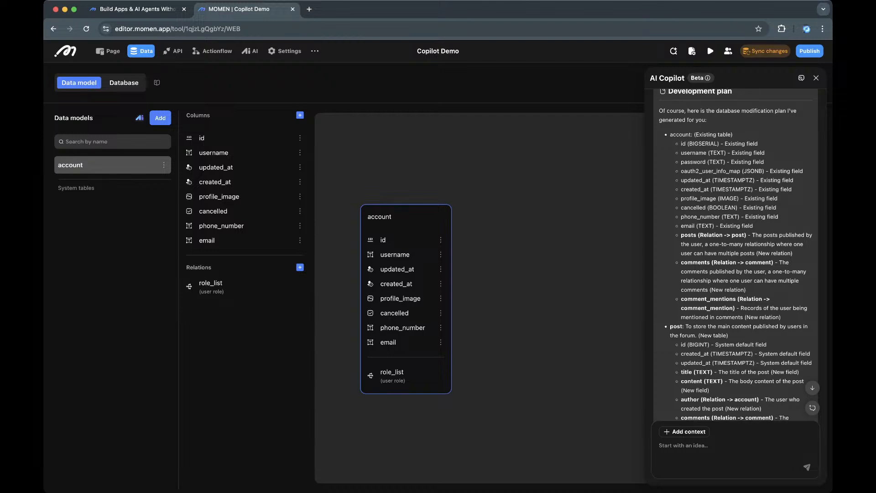
scroll(736, 255, down, 3)
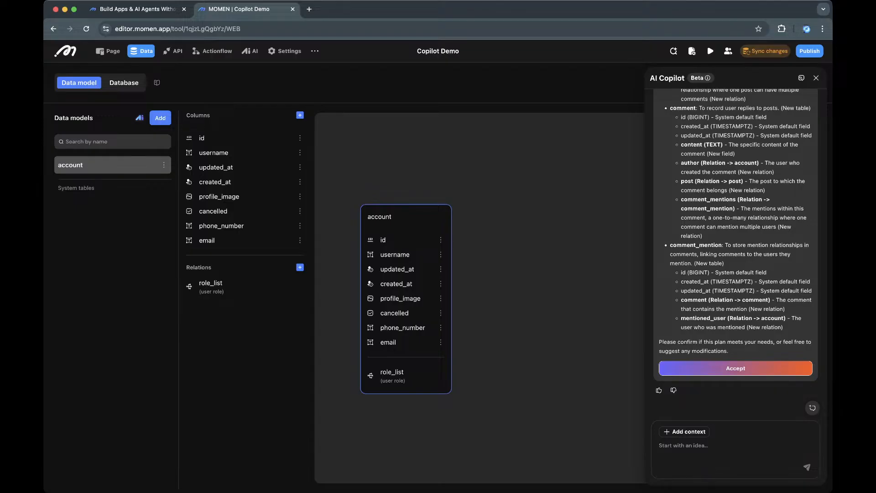
click(735, 369)
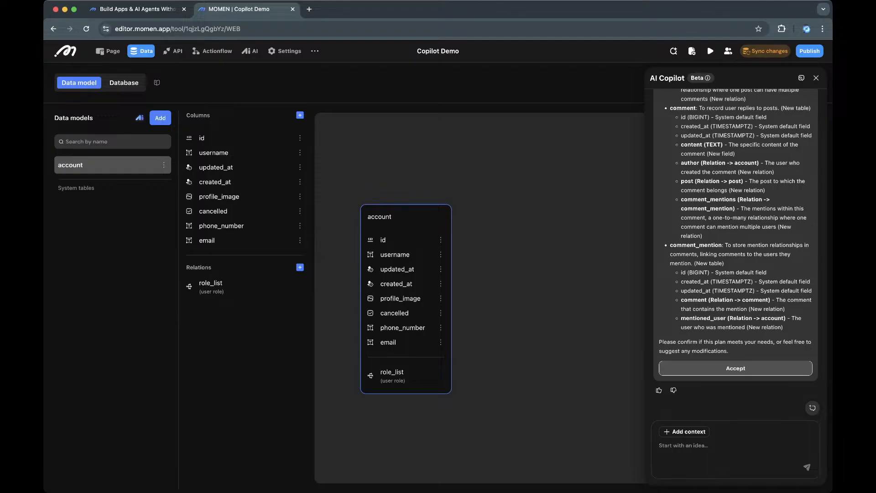
click(730, 449)
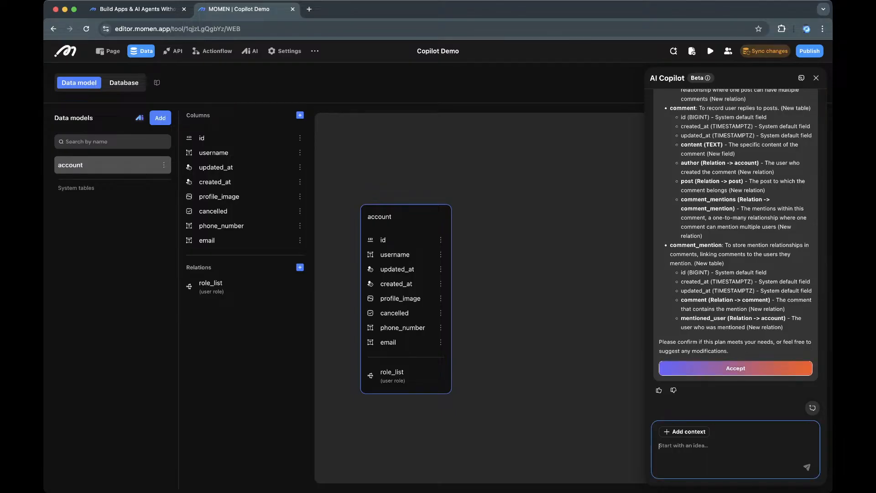
click(736, 368)
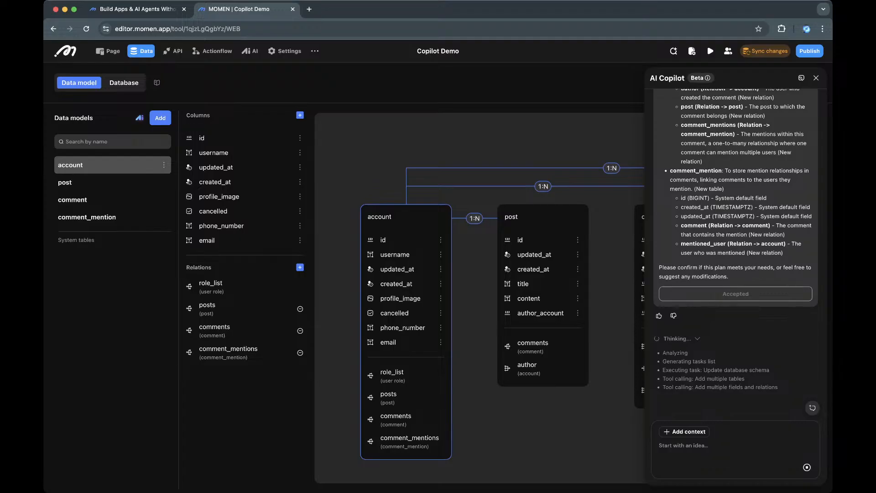
Examine the generated tables in the data model diagram, selecting the post model to inspect its columns and relations
scroll(480, 297, right, 2)
scroll(479, 297, down, 1)
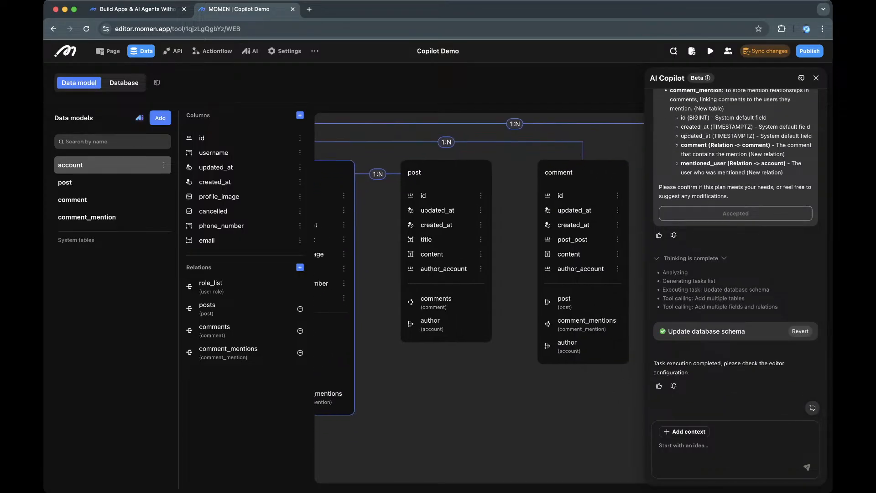
click(113, 182)
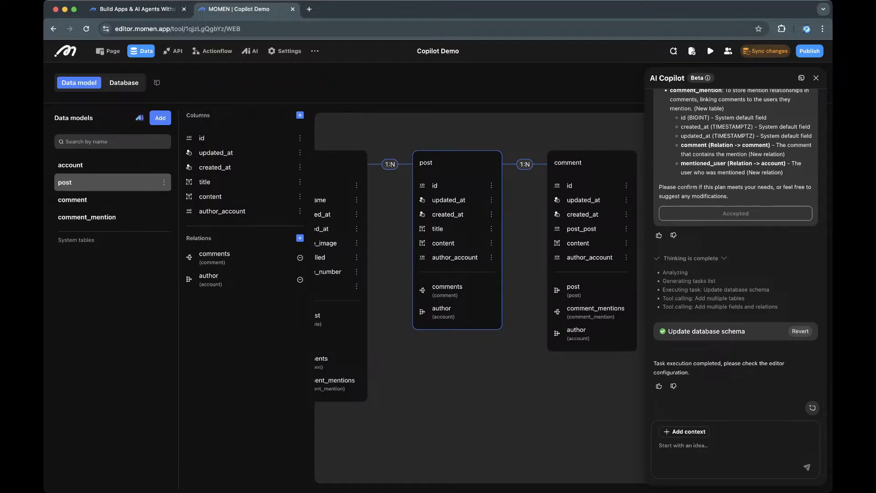
scroll(480, 298, left, 1)
scroll(480, 297, up, 1)
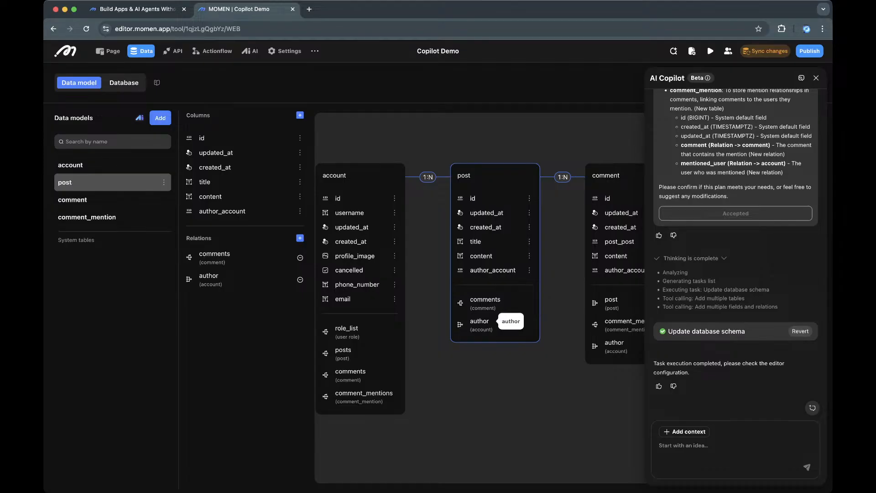
Inspect the columns and relations of the comment and comment_mention models in the data model diagram
scroll(481, 321, right, 2)
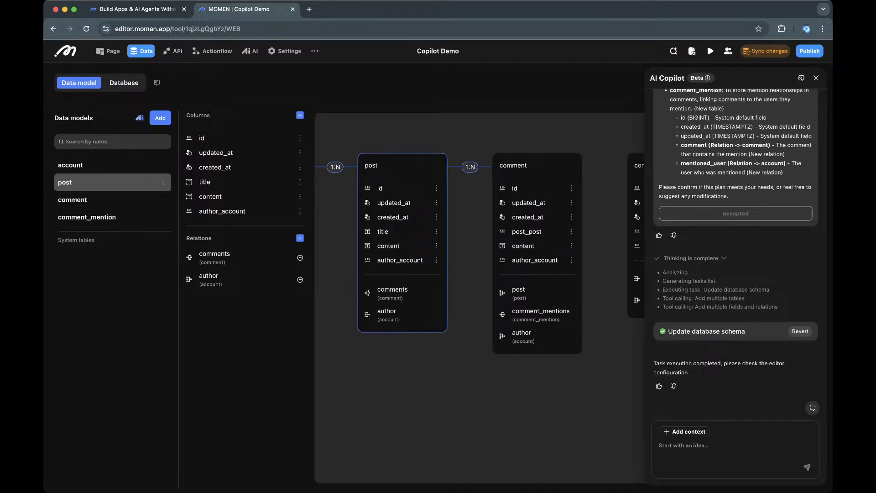
drag(541, 313, 414, 326)
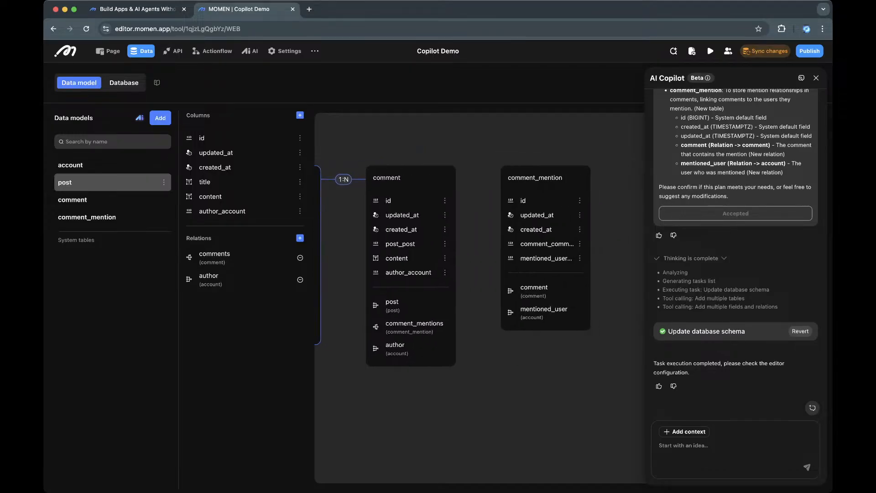
click(414, 325)
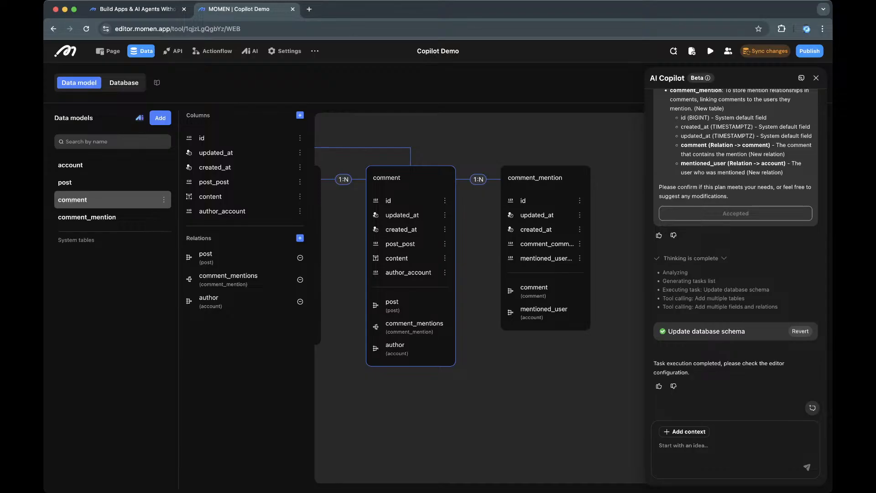
click(104, 217)
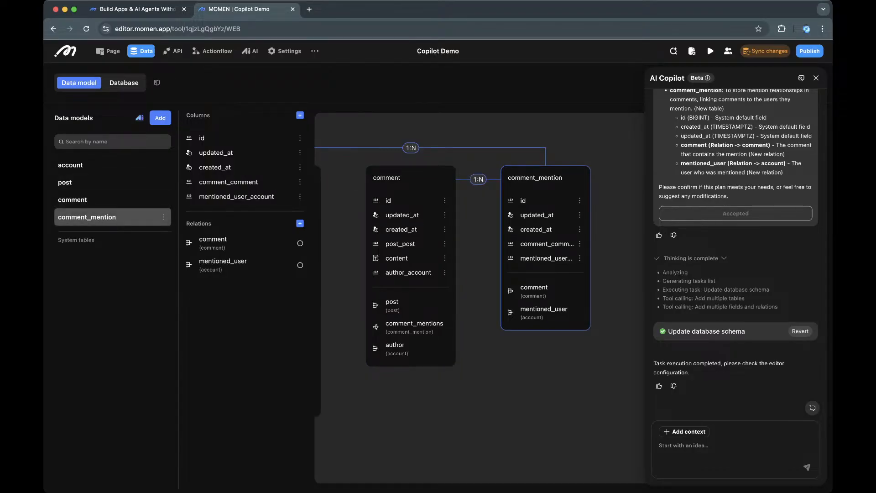
click(163, 217)
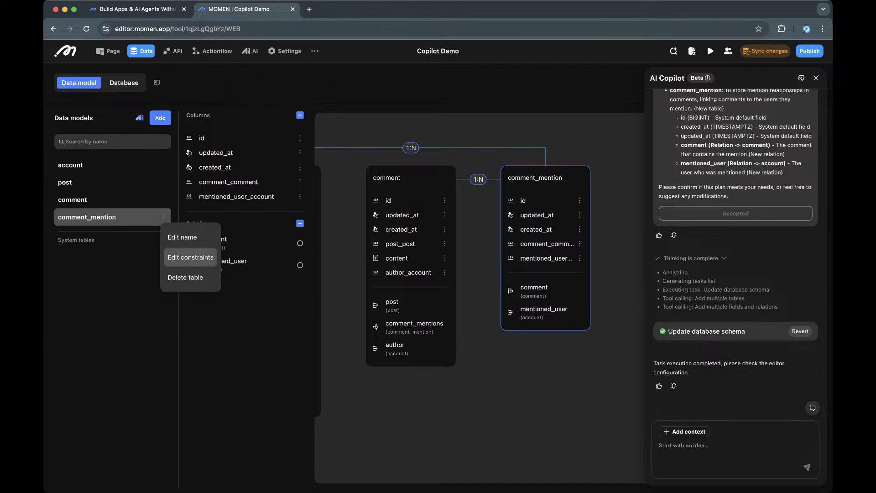
click(190, 257)
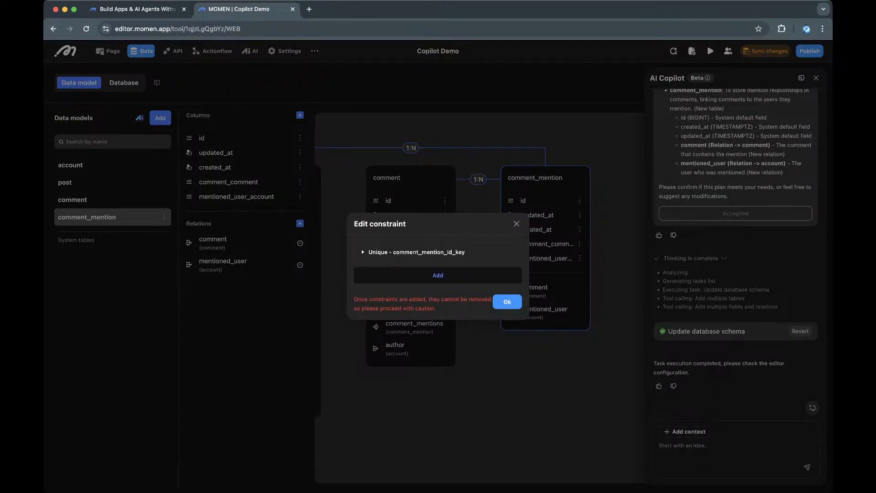
key(Escape)
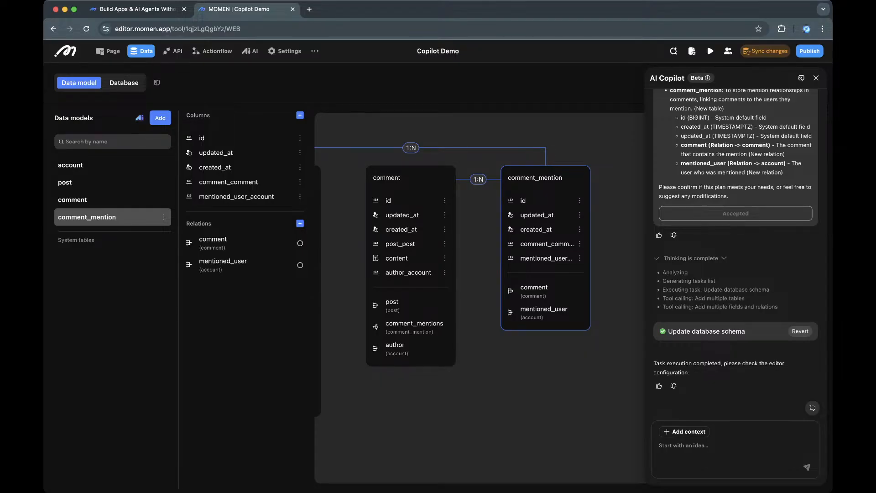
Add a unique constraint to the comment_mention table and name it unique_comment_mention_comment_user
click(164, 218)
click(190, 256)
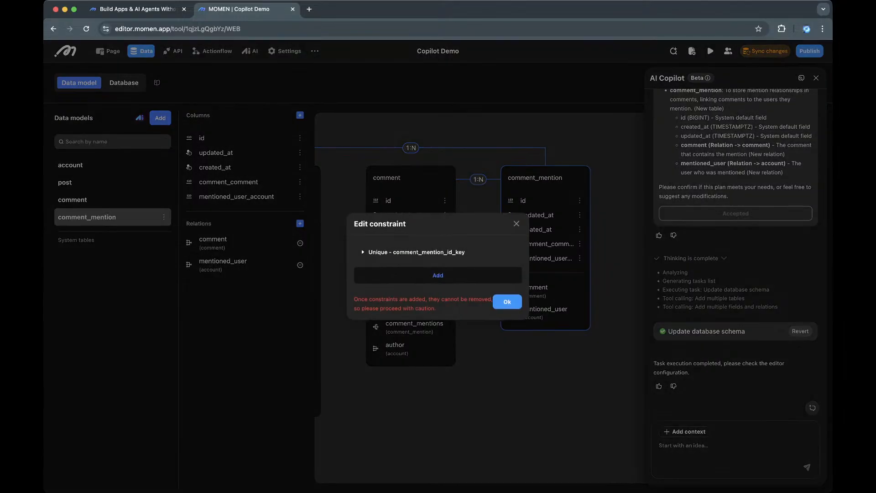
click(437, 275)
click(363, 265)
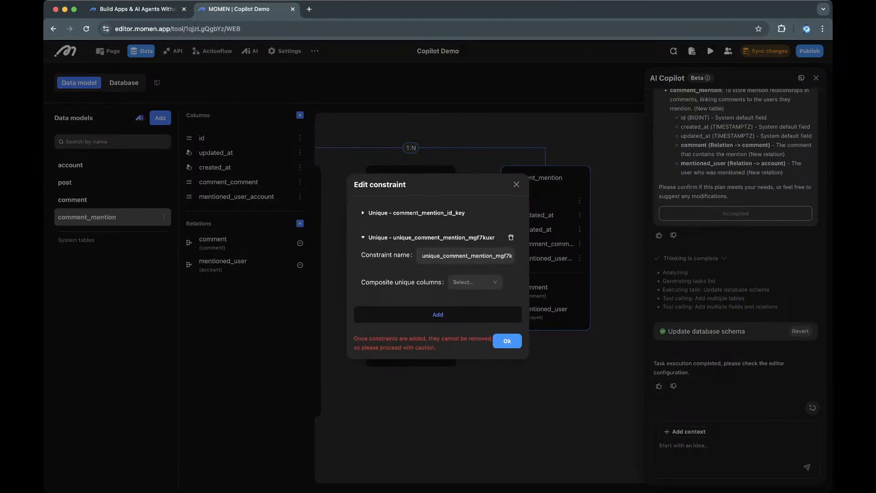
click(466, 256)
key(super+a)
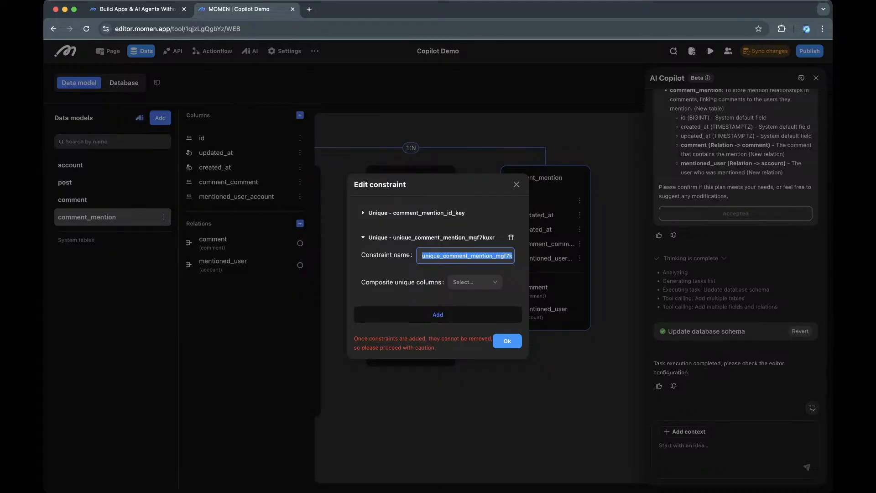
click(455, 255)
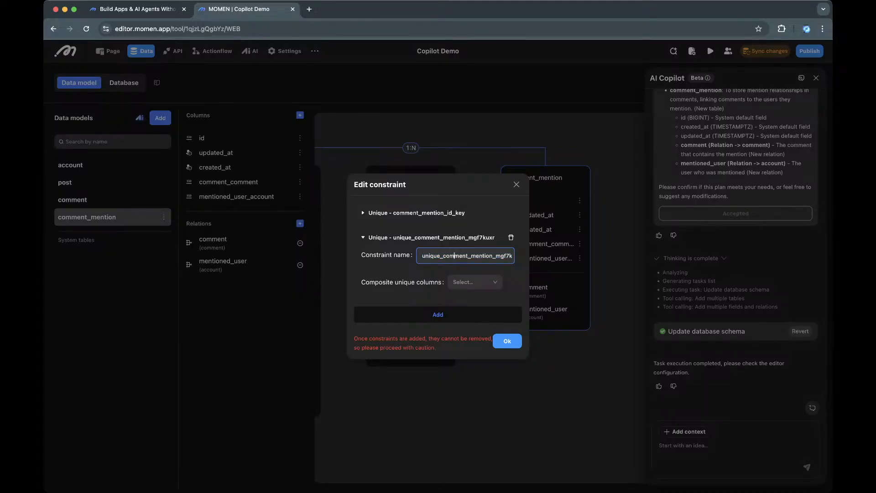
scroll(456, 256, right, 1)
drag(513, 256, 487, 256)
text(comment_user)
Set comment_comment and mentioned_user_account as the constraint's composite unique columns and confirm the constraint
click(475, 282)
click(474, 343)
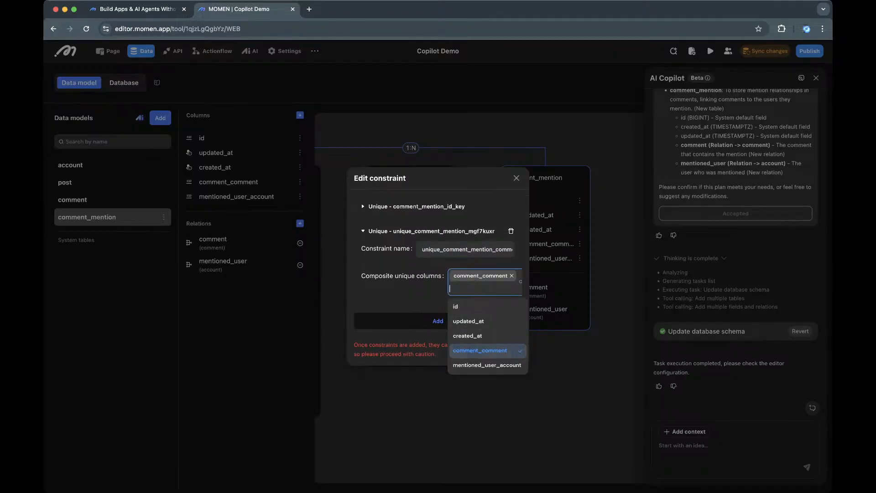
click(487, 364)
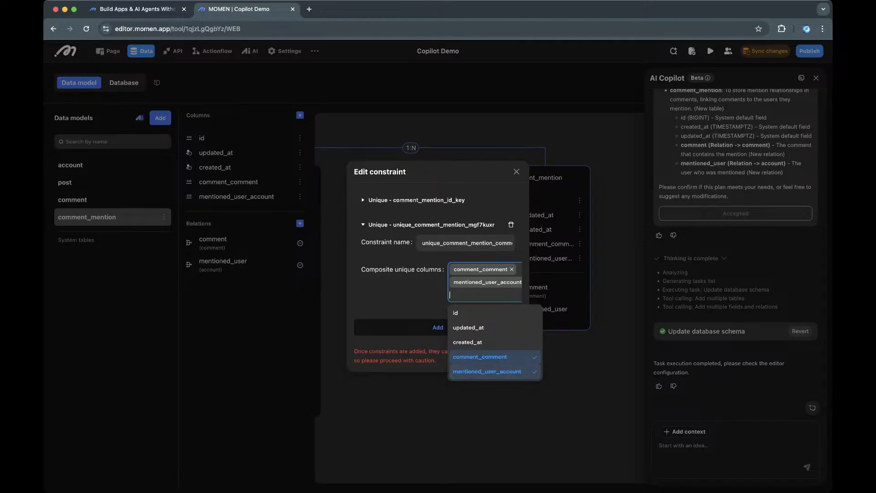
click(406, 295)
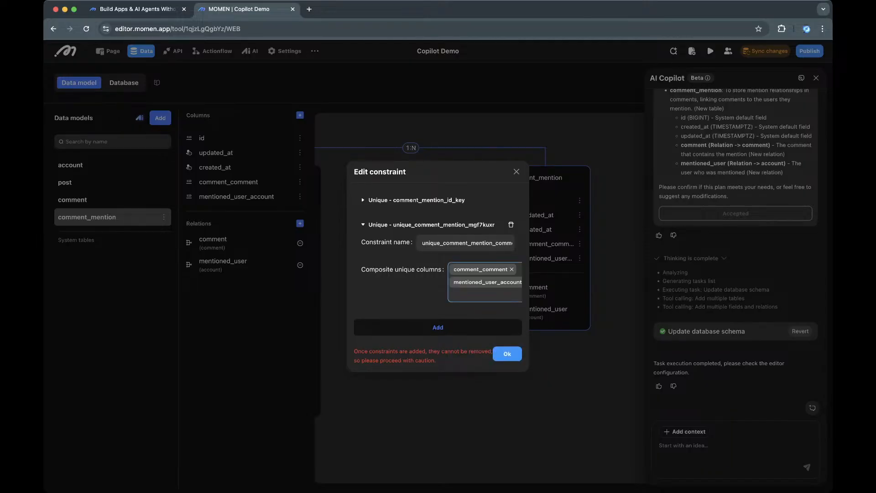
click(507, 354)
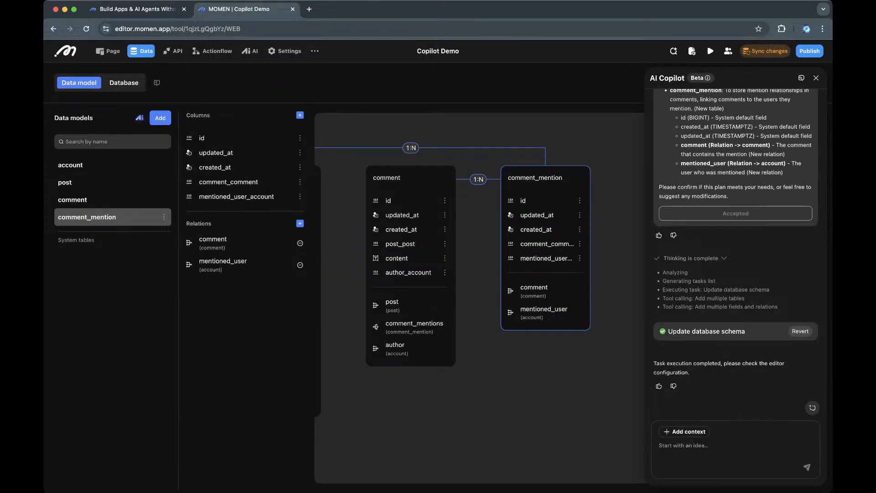
Begin a new Copilot request with "add mention functionality to post similar to comment."
click(735, 445)
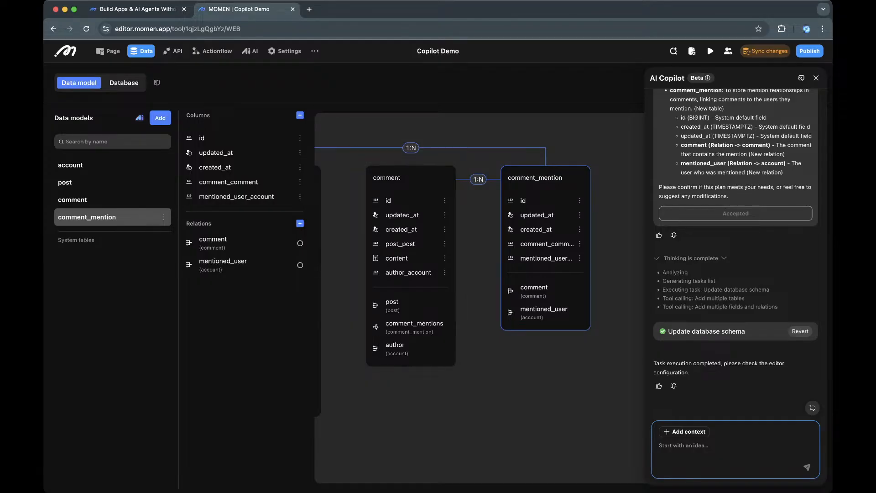
text(a)
key(BackSpace)
text(add mention functionality to post, and)
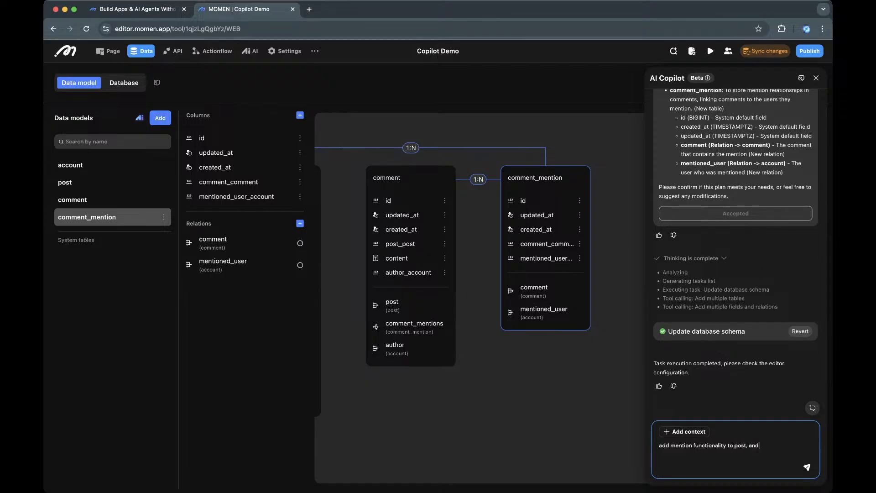
key(BackSpace)
key(BackSpace)
key(BackSpace)
key(BackSpace)
key(BackSpace)
key(BackSpace)
text(similar to )
text(the co)
key(BackSpace)
key(BackSpace)
key(BackSpace)
text(comment, add)
Complete the request with "add an inbox feature to receive notifications whenever the user is mentioned in a post or a comment." and send it
text(n inbox feature to receiv)
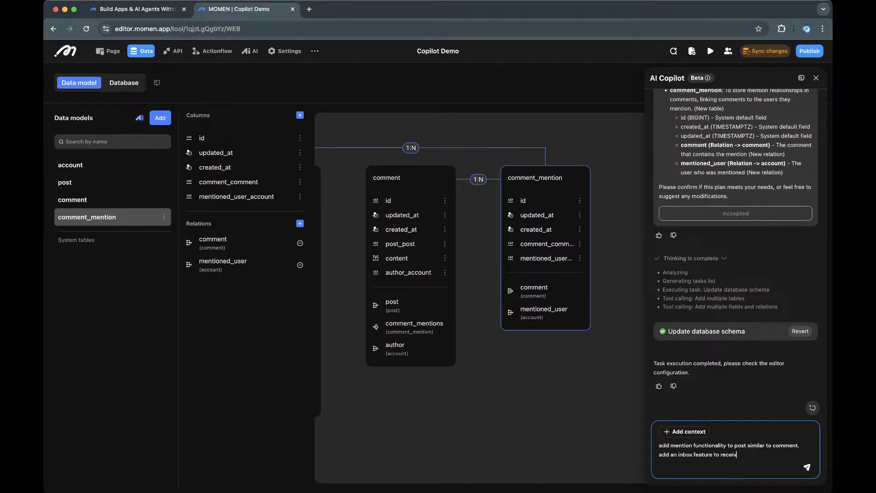
text(e notifications whenever the us)
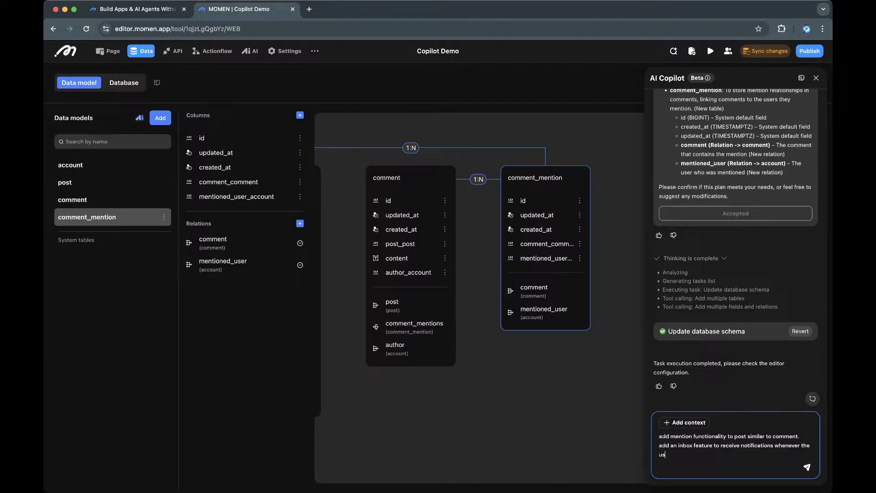
text(er is mentioned in a post or a comment.)
key(Return)
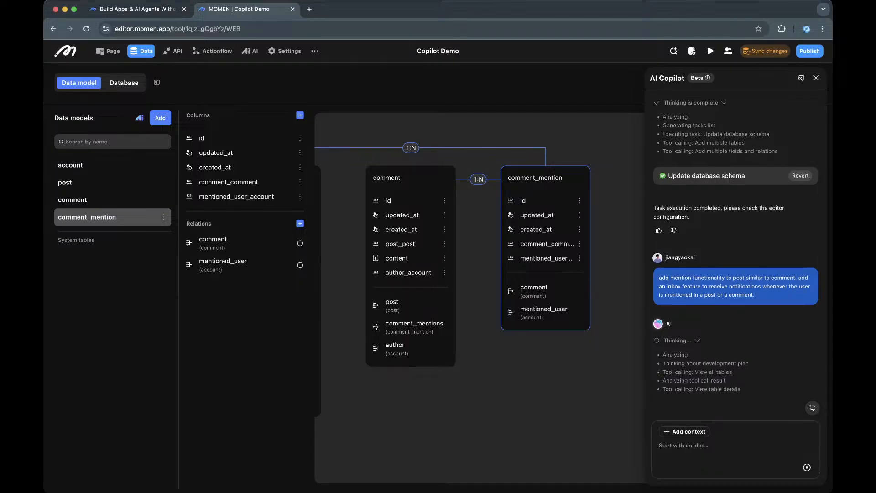
Review the development plan's changes to existing tables and its new post_mention and notification tables, and accept the plan
key(super+Tab)
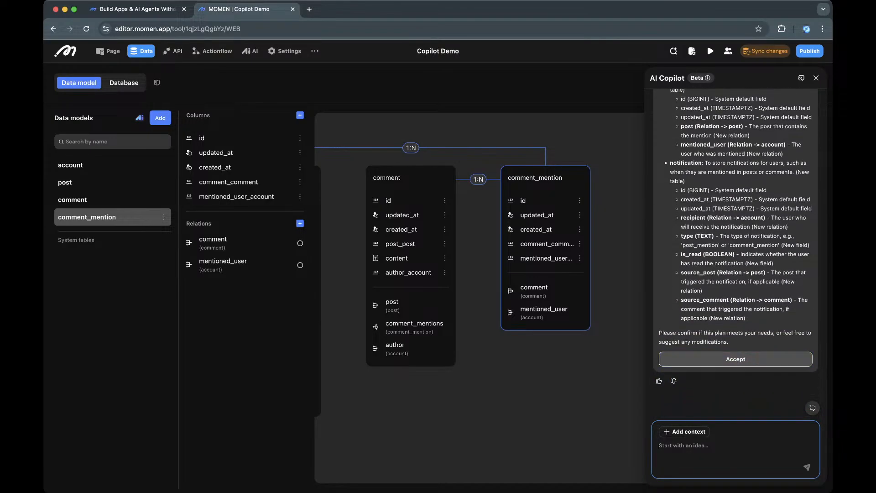
scroll(735, 255, up, 6)
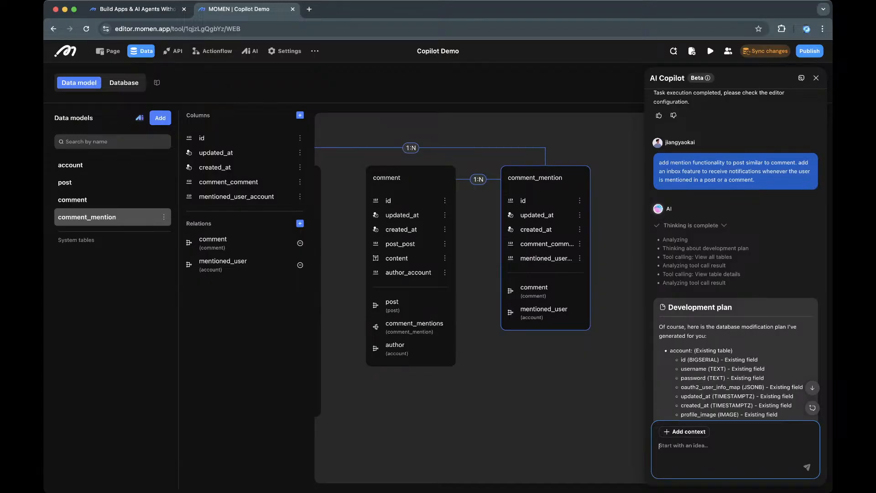
scroll(735, 256, down, 1)
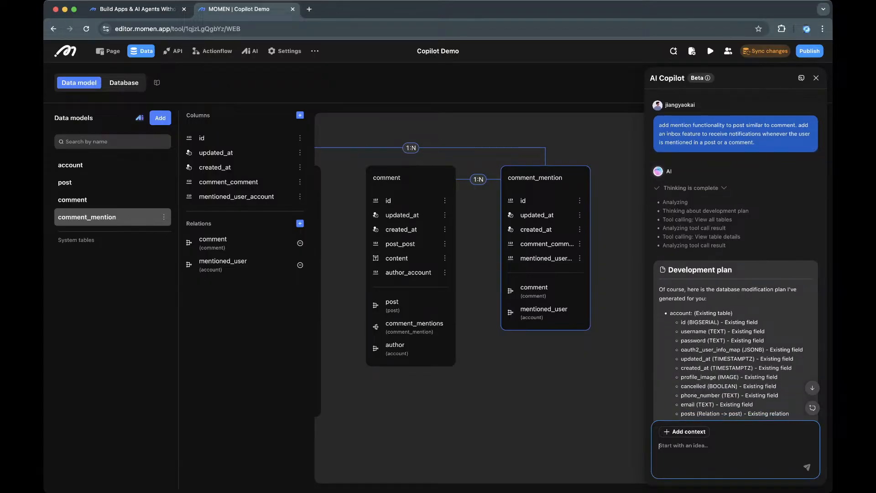
scroll(736, 256, down, 1)
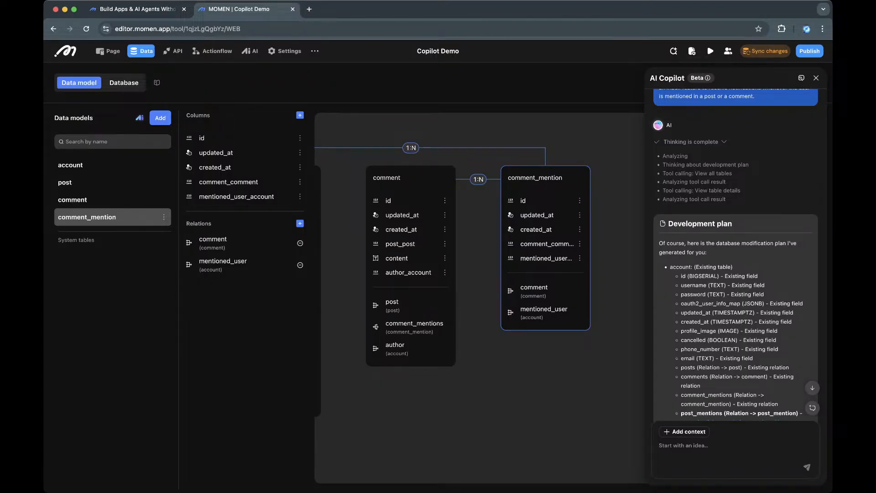
scroll(736, 256, down, 2)
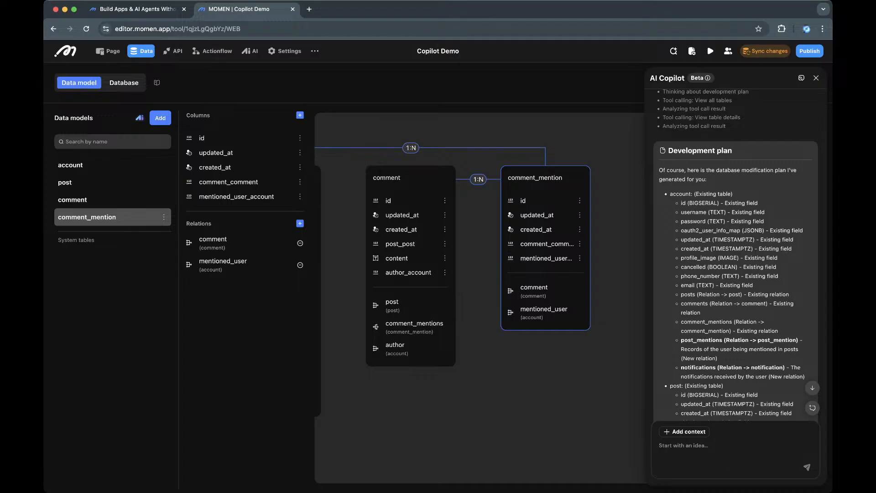
scroll(736, 255, down, 2)
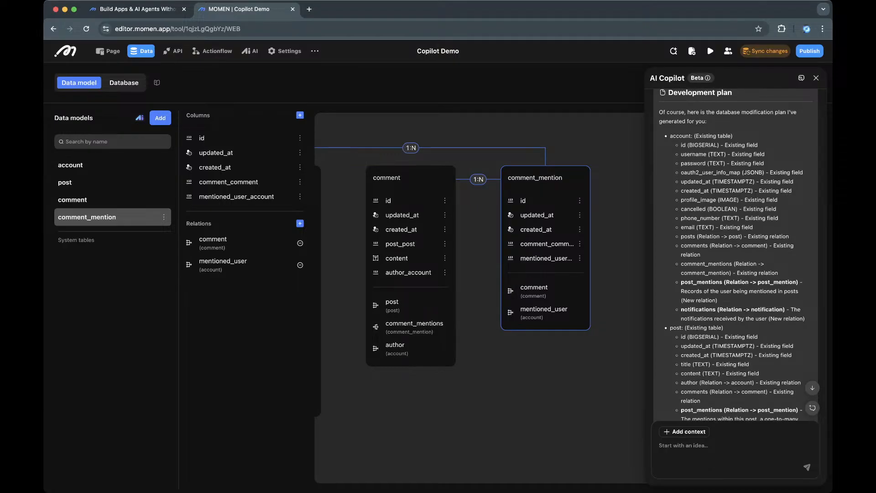
scroll(735, 255, down, 2)
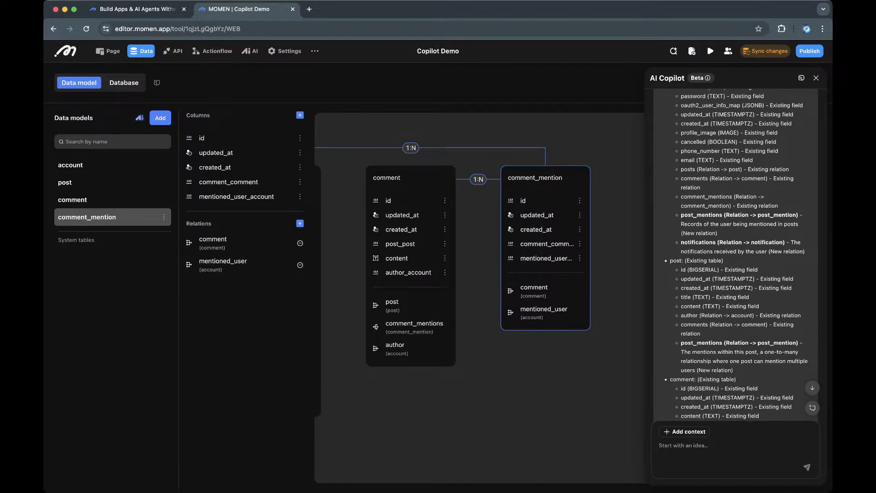
scroll(736, 255, up, 2)
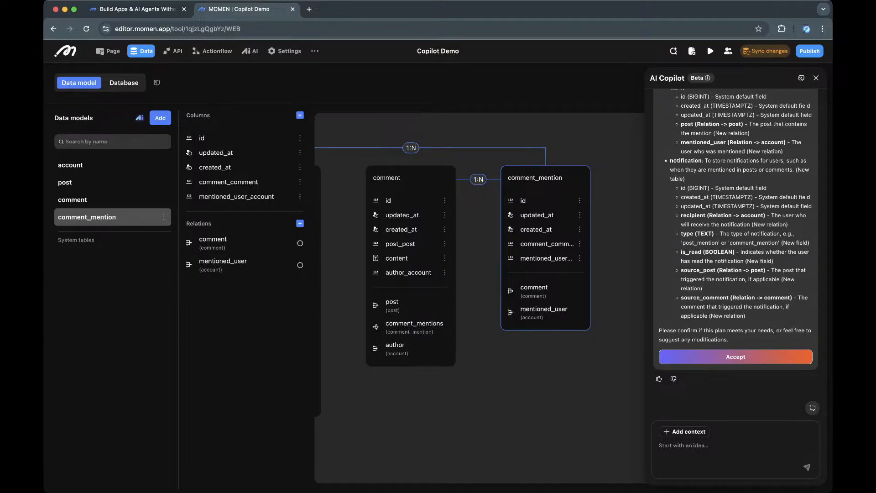
scroll(735, 255, up, 7)
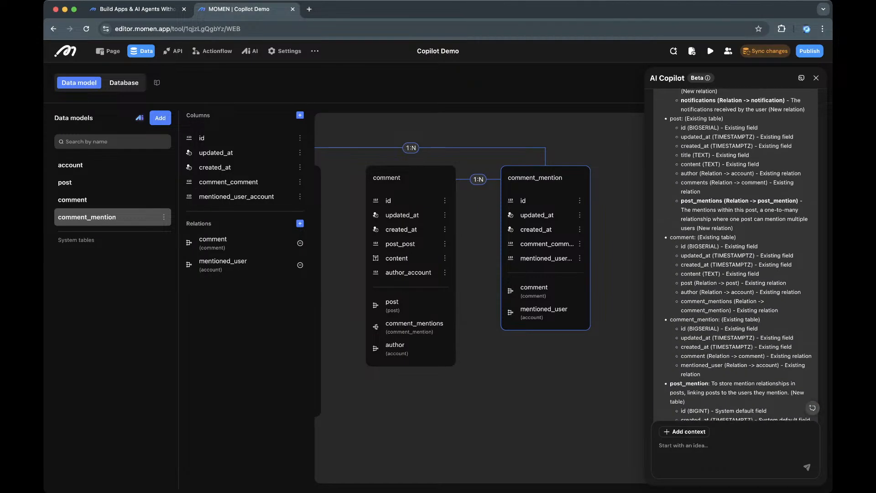
scroll(736, 255, down, 7)
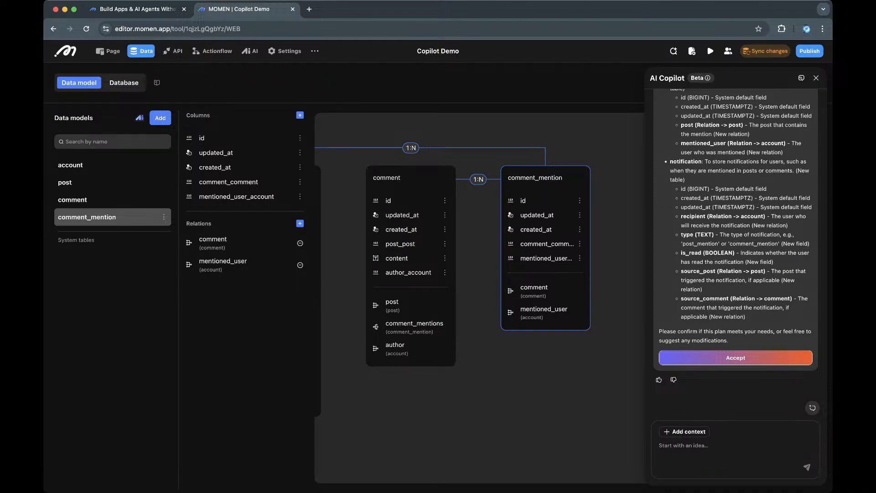
click(735, 358)
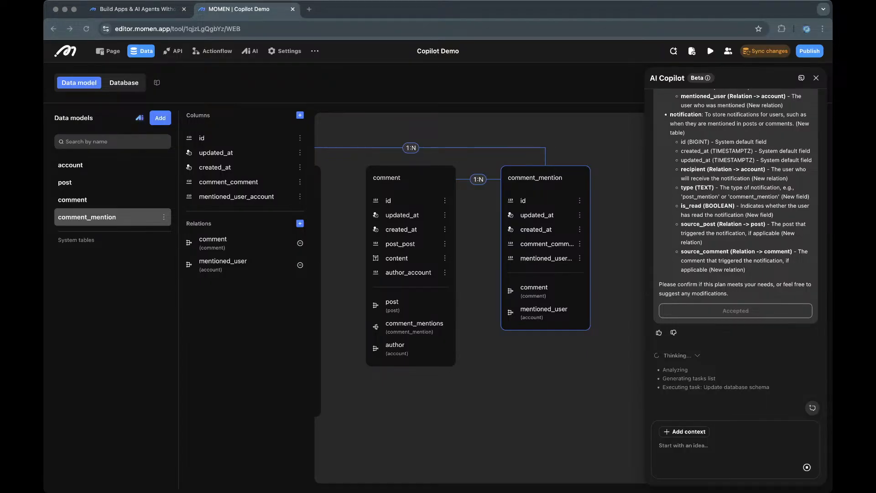
Look back at the conversation's first request and the Copilot's session history, and return to the latest task result
scroll(735, 256, up, 20)
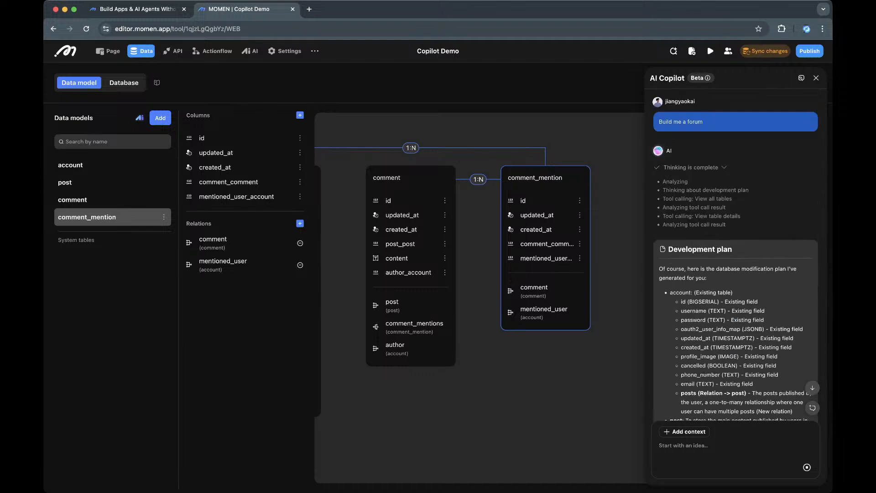
click(801, 78)
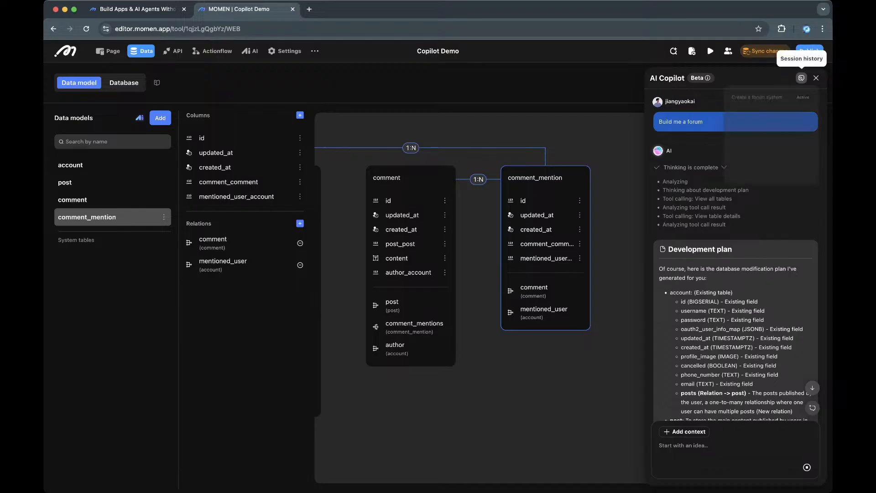
click(802, 78)
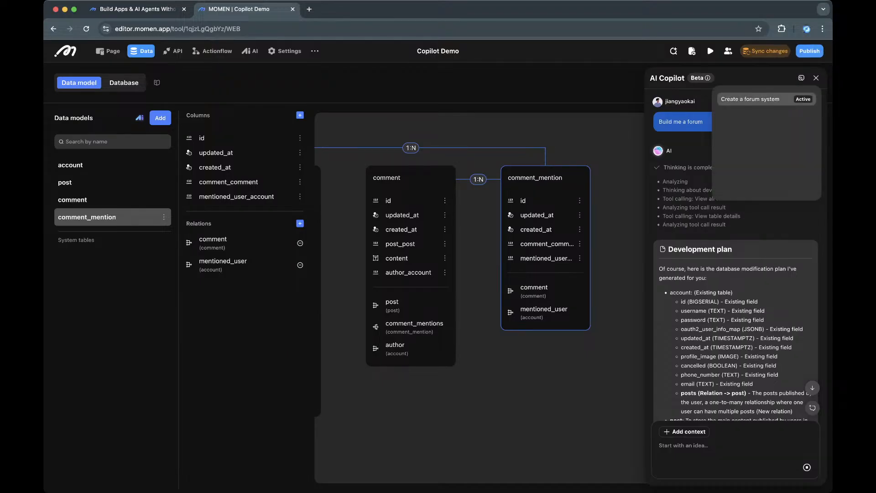
click(691, 167)
scroll(735, 256, down, 20)
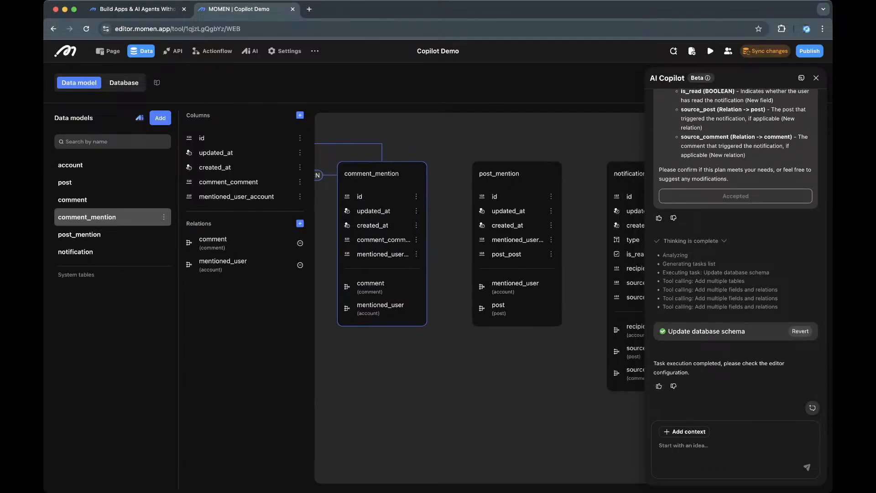
Examine the account and post tables' columns and their relations to comment, post_mention and notification in the data model diagram
scroll(479, 296, right, 2)
click(112, 165)
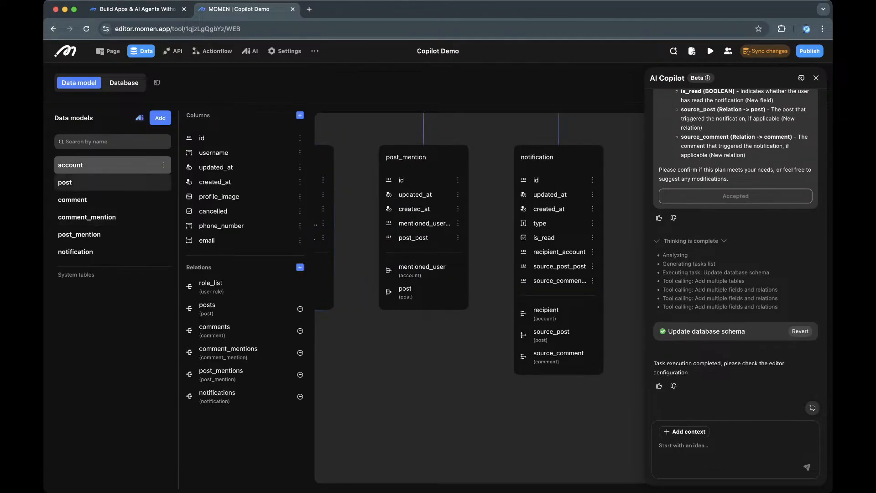
click(113, 183)
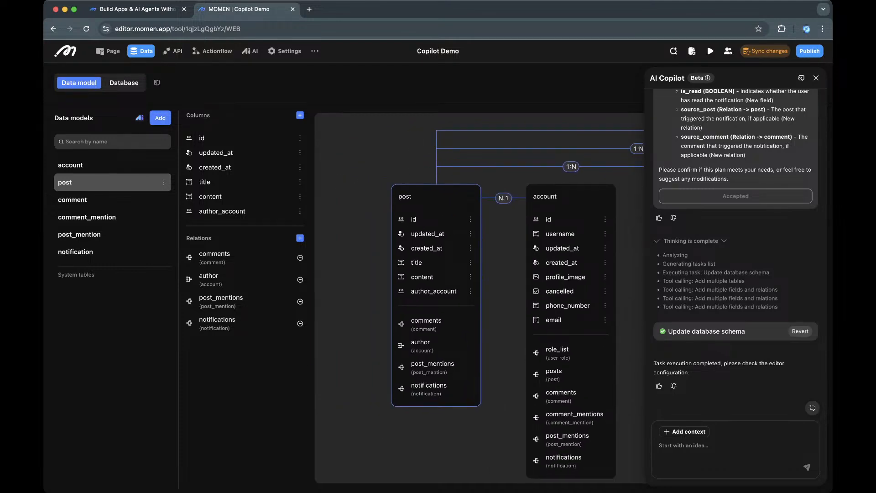
scroll(479, 298, right, 7)
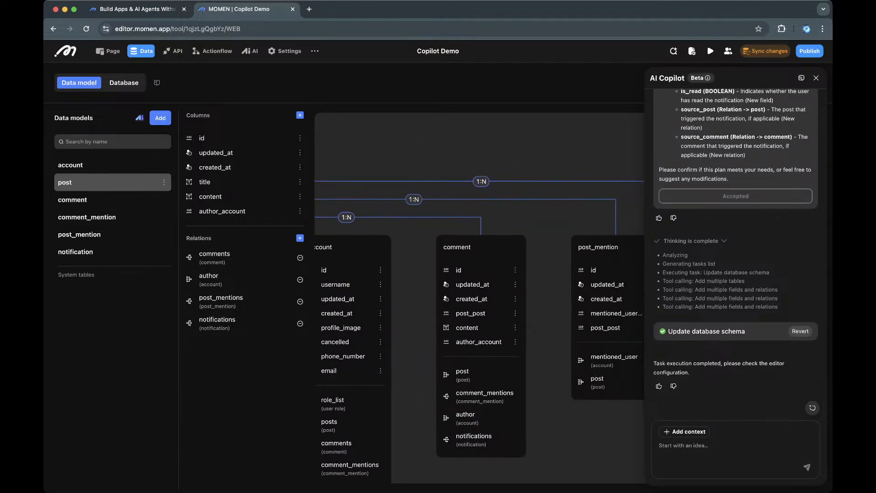
scroll(479, 297, right, 3)
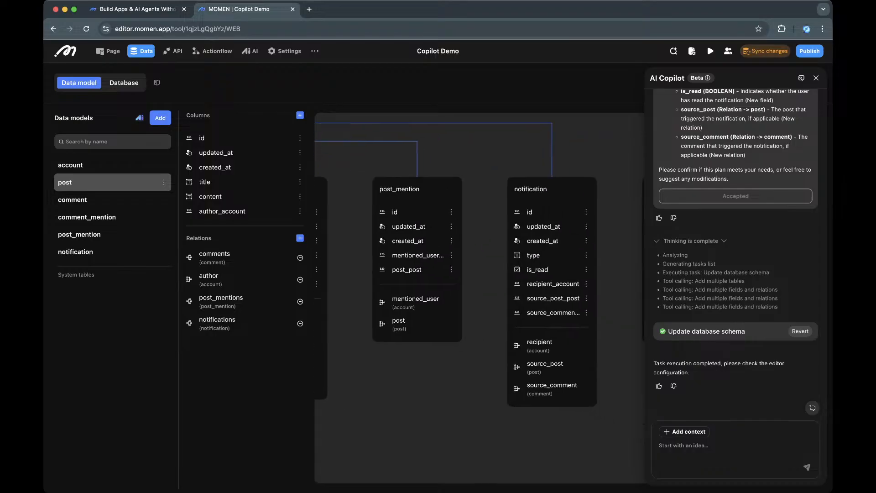
scroll(479, 298, left, 6)
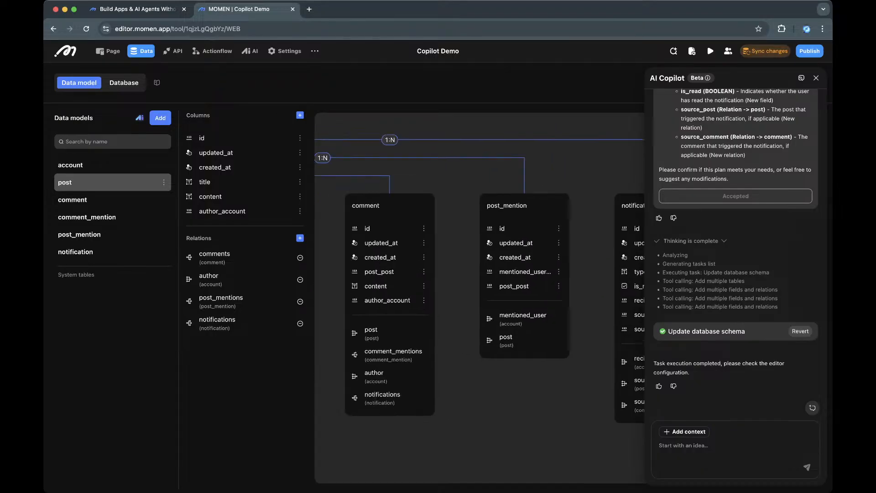
scroll(479, 297, right, 3)
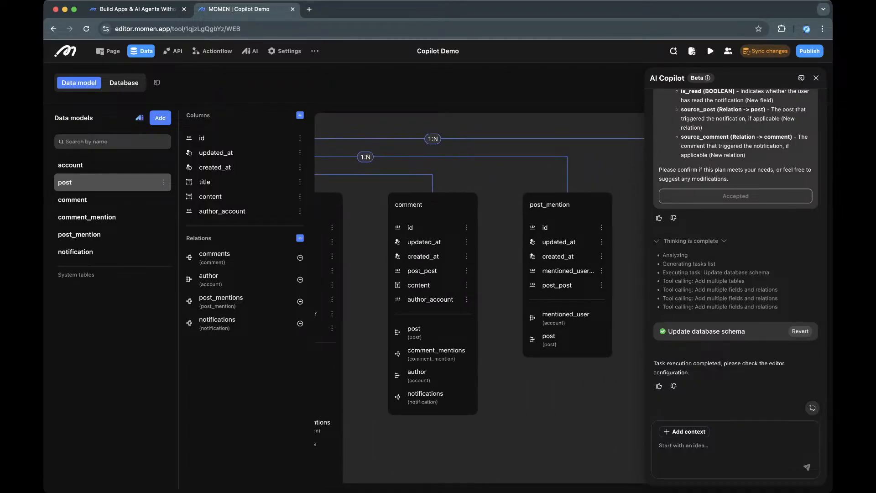
scroll(480, 298, left, 4)
scroll(480, 297, right, 7)
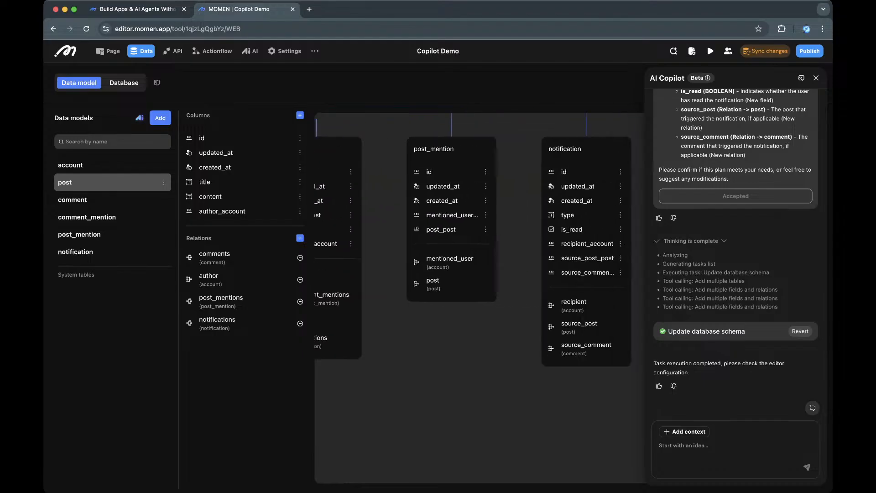
scroll(479, 297, left, 3)
scroll(479, 297, up, 2)
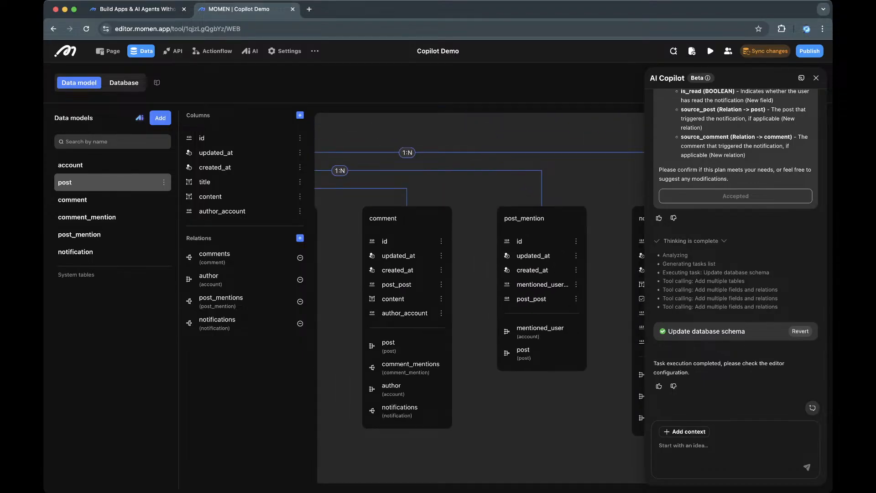
Inspect the notification table's columns and trace its relations to the post, account and comment tables
scroll(479, 297, right, 3)
click(527, 292)
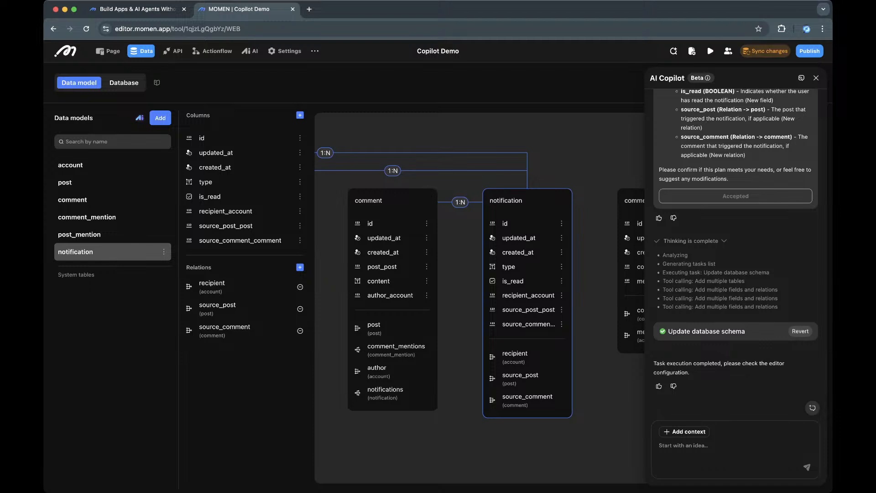
scroll(479, 298, right, 2)
scroll(479, 298, left, 9)
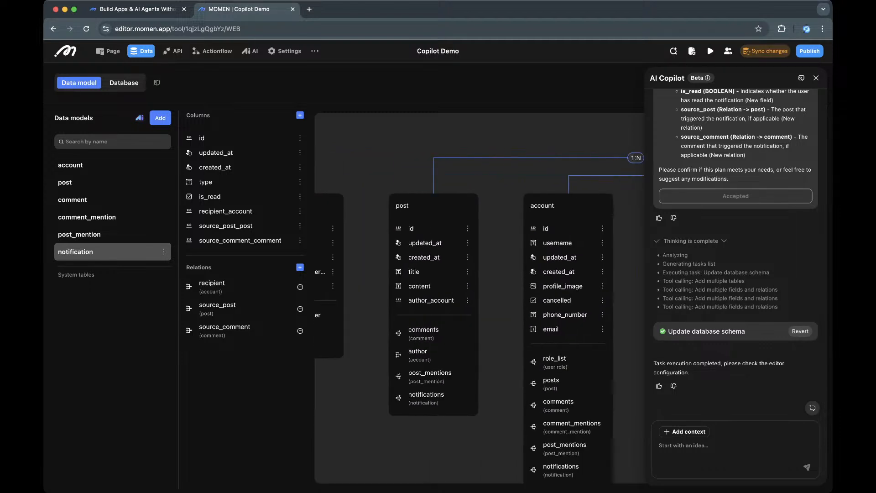
scroll(479, 298, left, 4)
scroll(479, 298, right, 9)
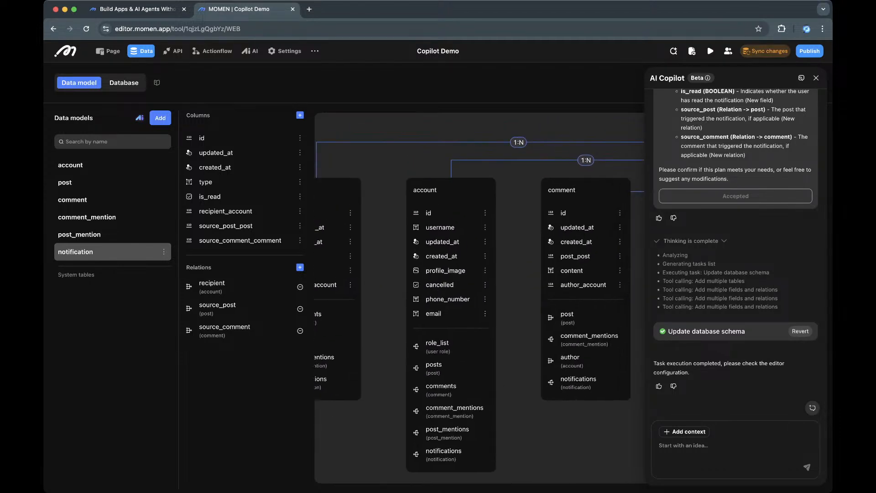
scroll(479, 298, right, 5)
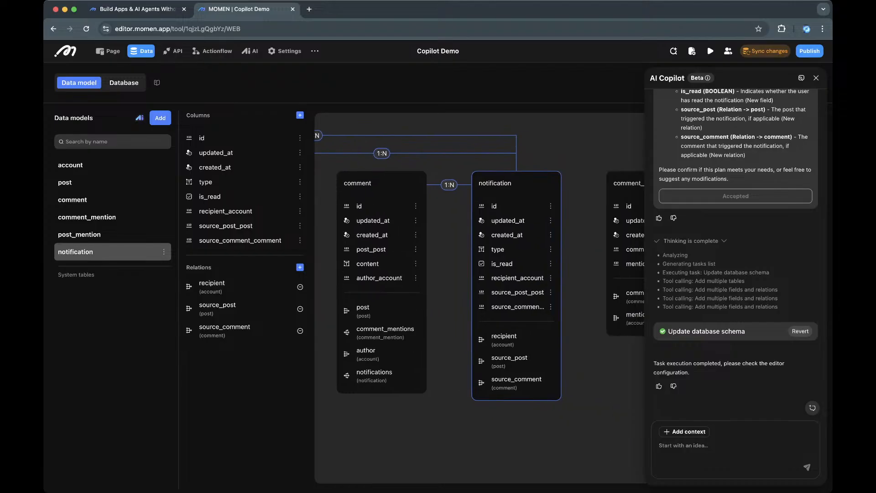
scroll(479, 298, right, 2)
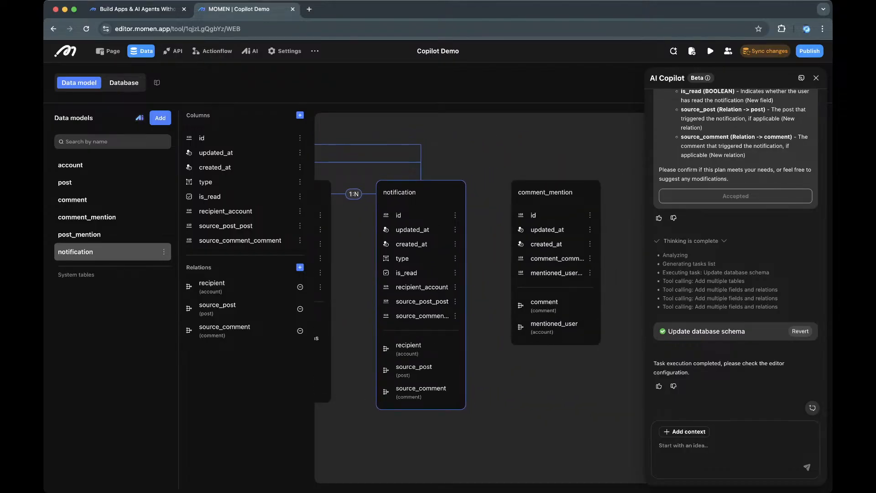
Inspect the comment_mention and comment tables and how they relate to the account, post and notification tables
click(553, 194)
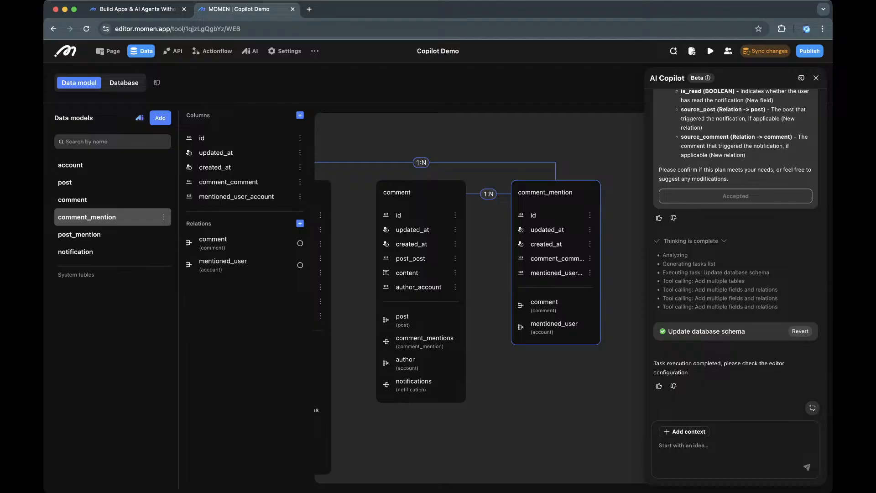
scroll(479, 298, left, 4)
scroll(479, 298, left, 6)
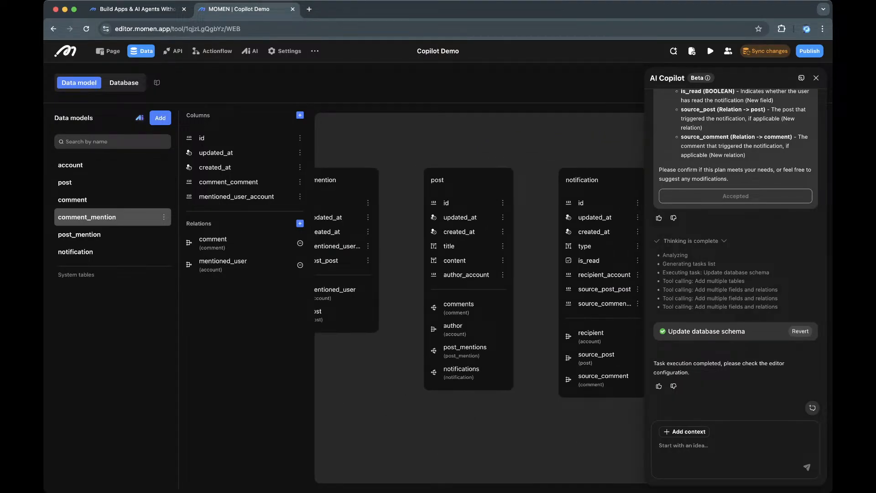
click(735, 450)
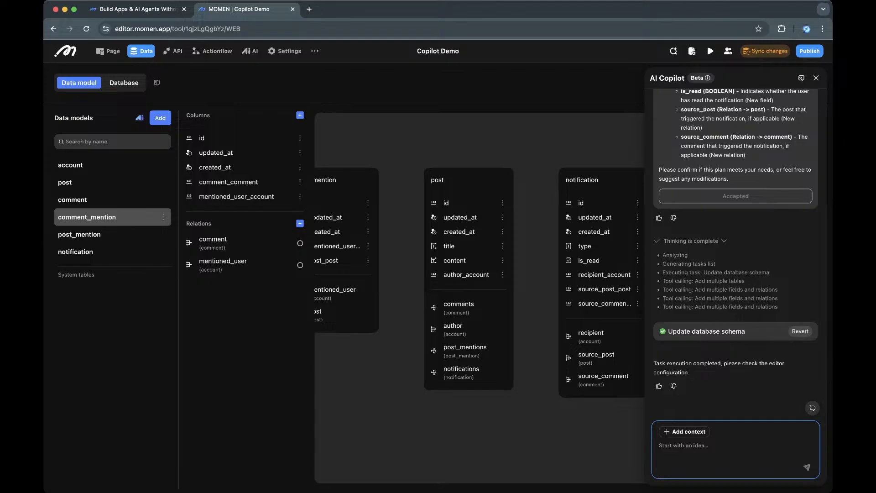
scroll(479, 298, right, 11)
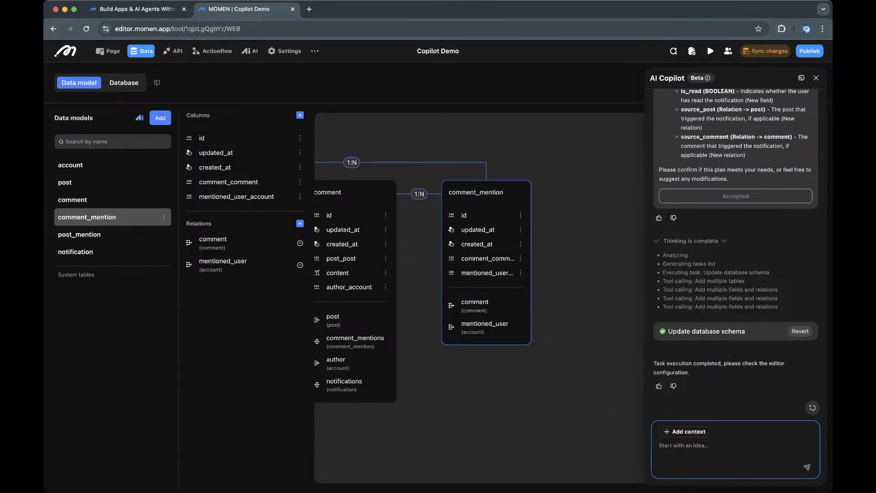
scroll(479, 298, left, 3)
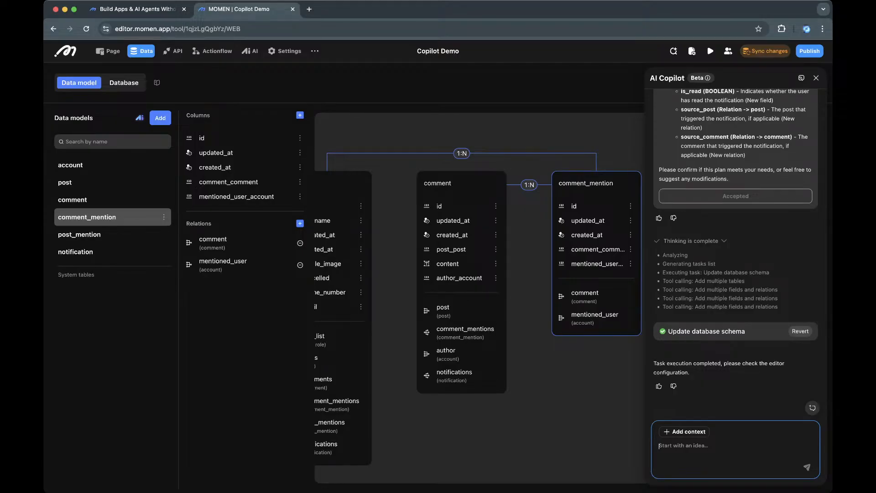
click(461, 237)
scroll(479, 298, left, 2)
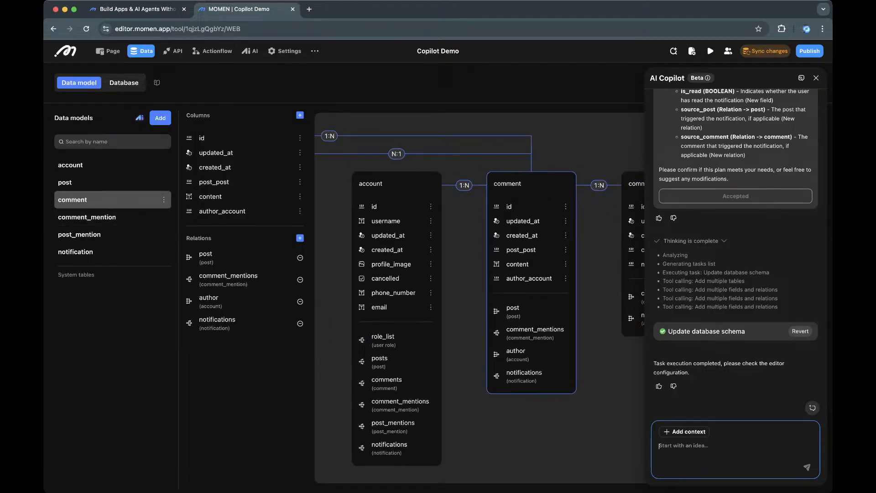
scroll(479, 298, right, 1)
scroll(479, 298, left, 5)
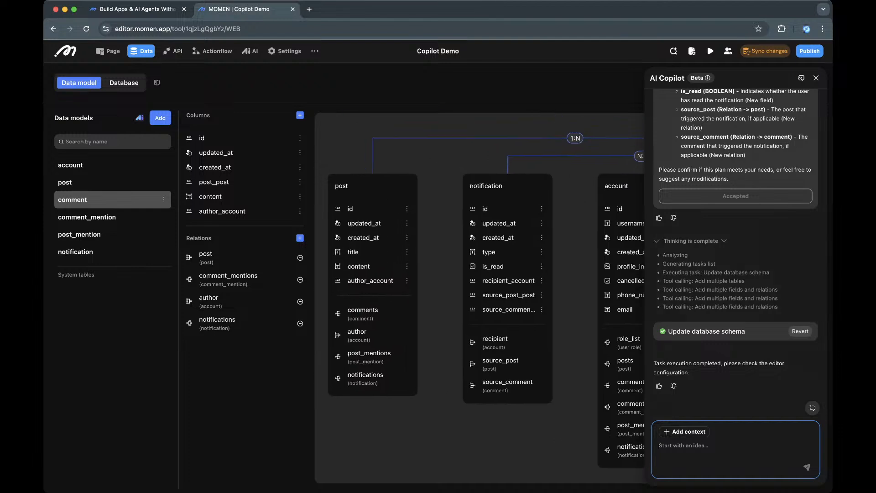
Review the notification table's recipient, source_post and source_comment relations once more alongside the connected tables
click(511, 288)
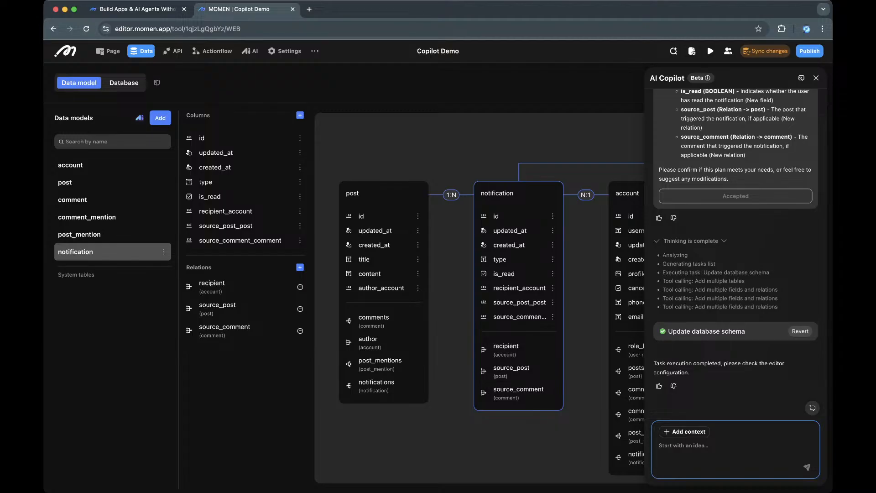
scroll(479, 310, right, 3)
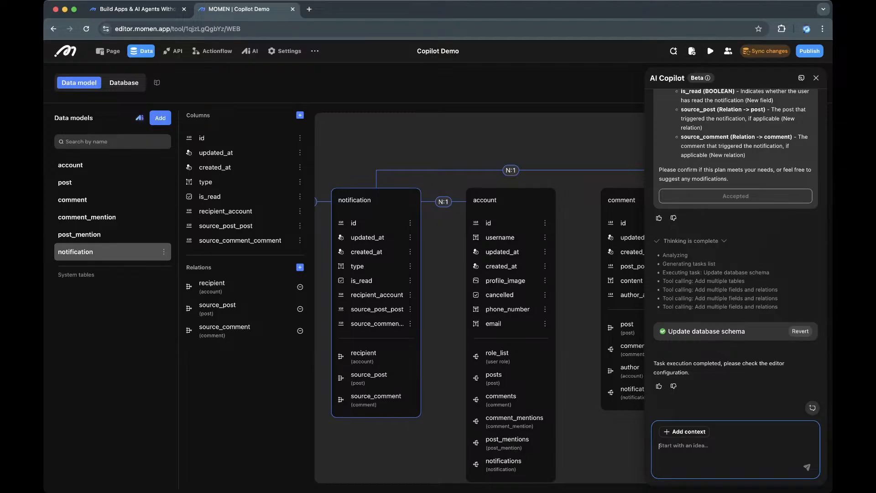
scroll(479, 319, left, 3)
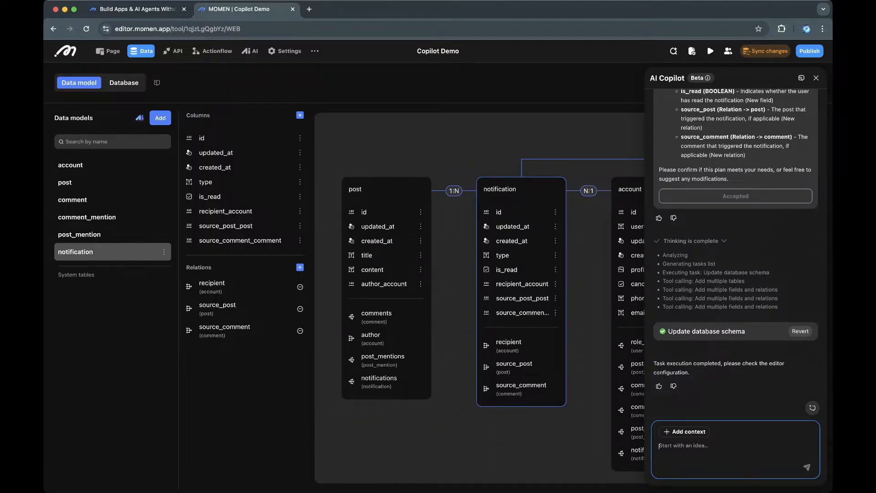
scroll(480, 297, right, 5)
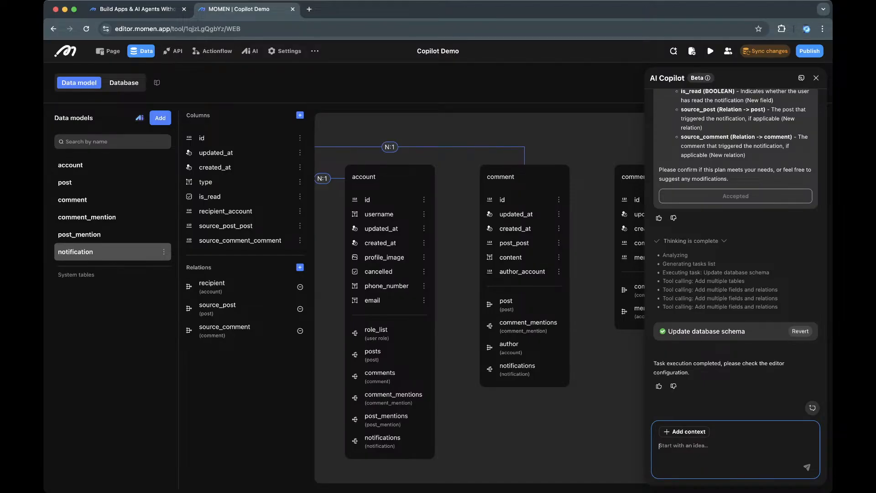
Begin a new Copilot request with "posts can have multiple attached images, and"
text(add)
key(super+a)
text(pas)
key(BackSpace)
key(BackSpace)
text(s)
text(sts can have multi)
text(ple )
text(attahe)
text(ched images, and )
text(a single)
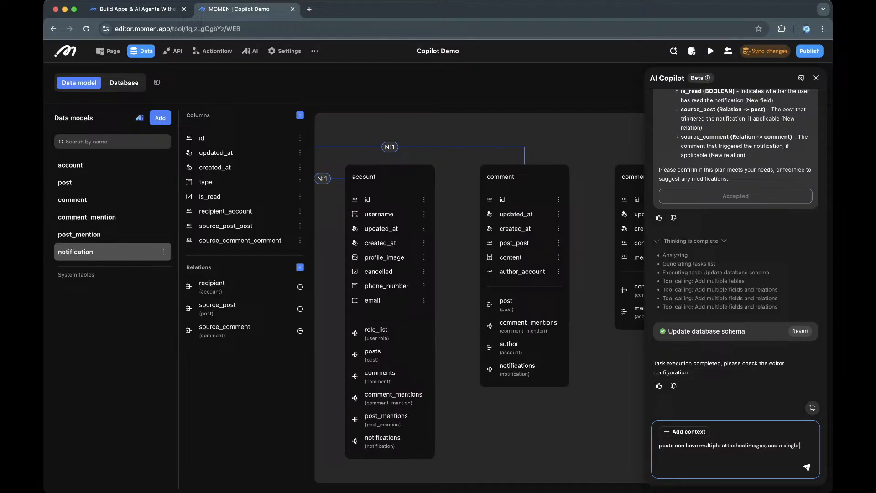
Complete the Copilot request with "/ or a single attached video with correspnoding cover img."
key(alt+BackSpace)
text(/ or a single a)
text(ttached video)
text( with)
text( correspnoding c)
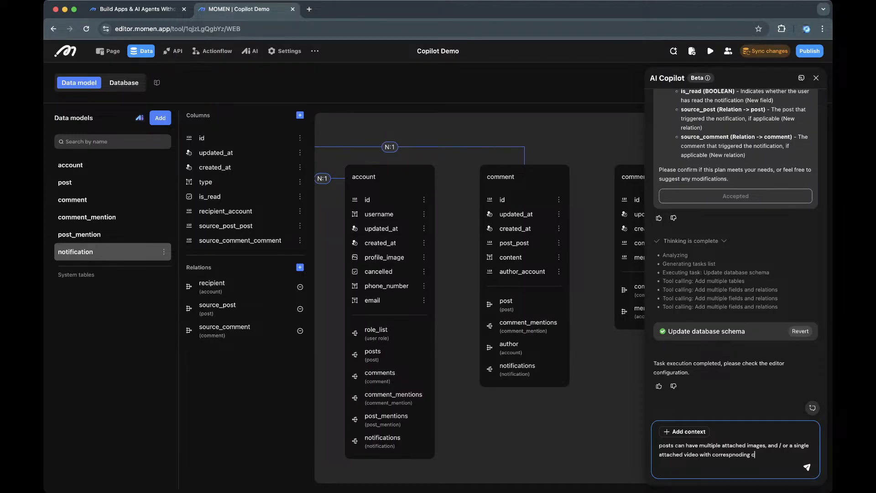
text(over img.)
Send the request and accept the Copilot's plan for post video fields and a new post_image table
key(Return)
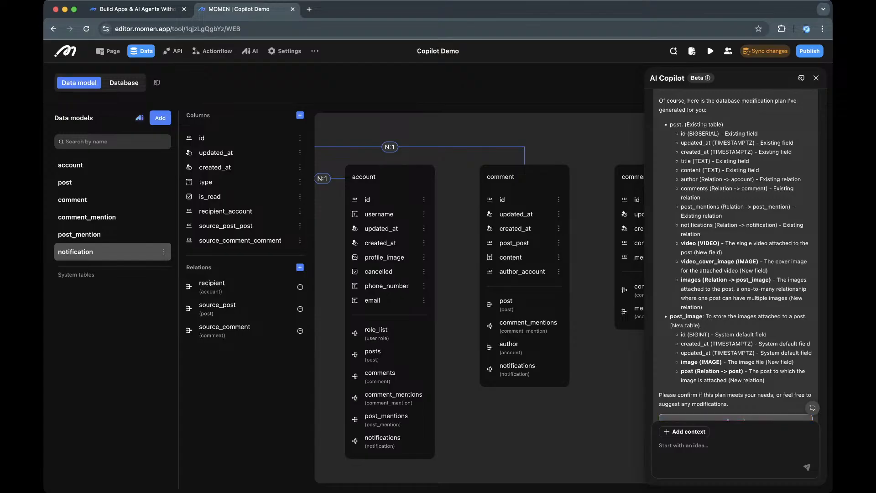
click(736, 363)
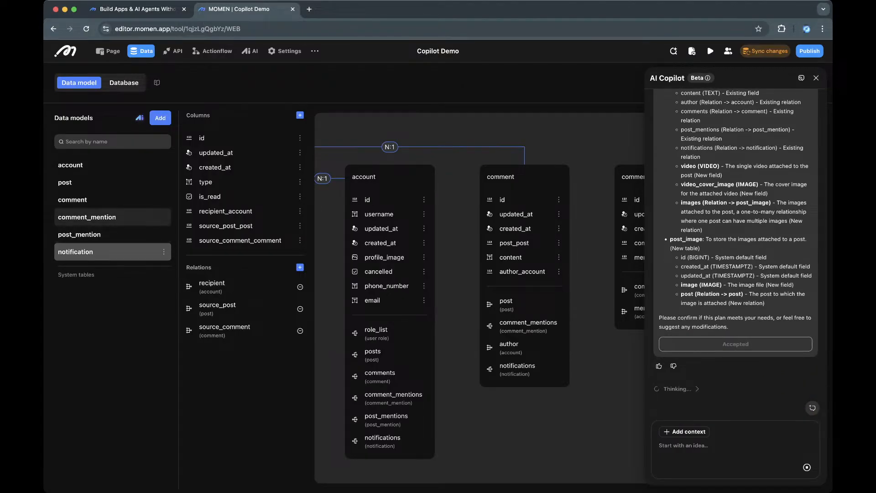
Add a unique constraint named unique_post_mention_post_account to the post_mention table
click(113, 234)
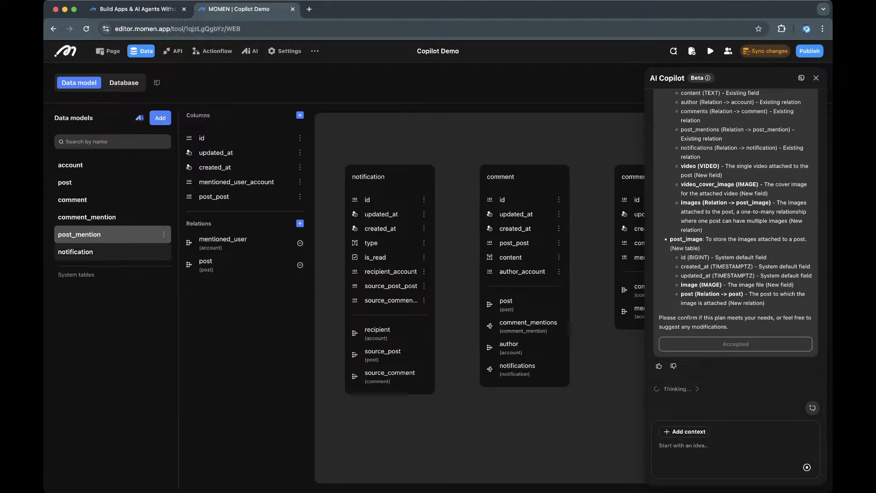
click(163, 234)
click(185, 274)
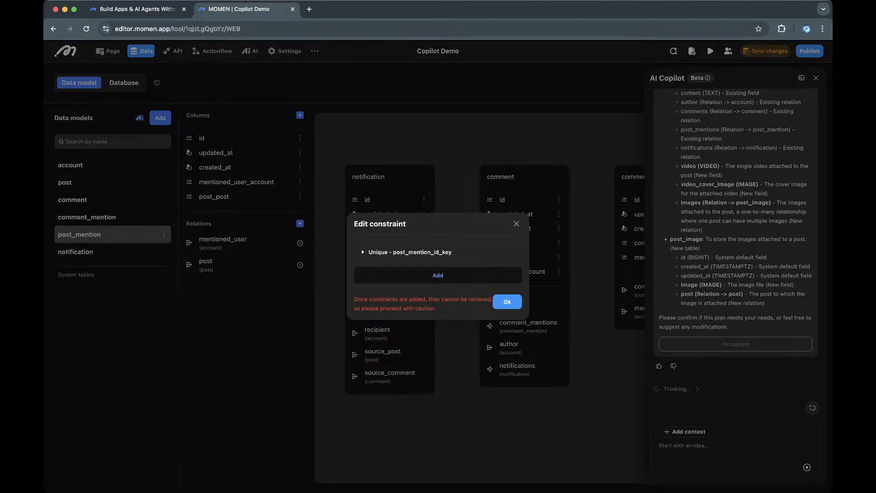
click(438, 276)
click(425, 264)
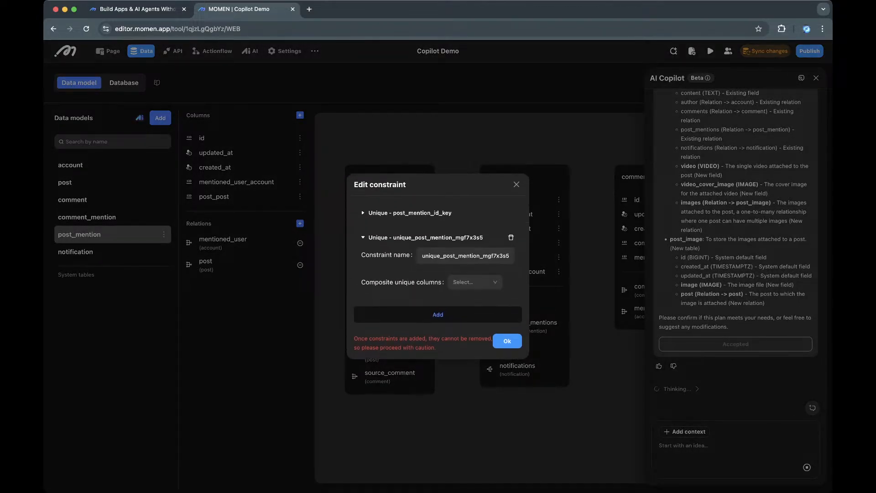
click(458, 256)
drag(483, 255, 509, 255)
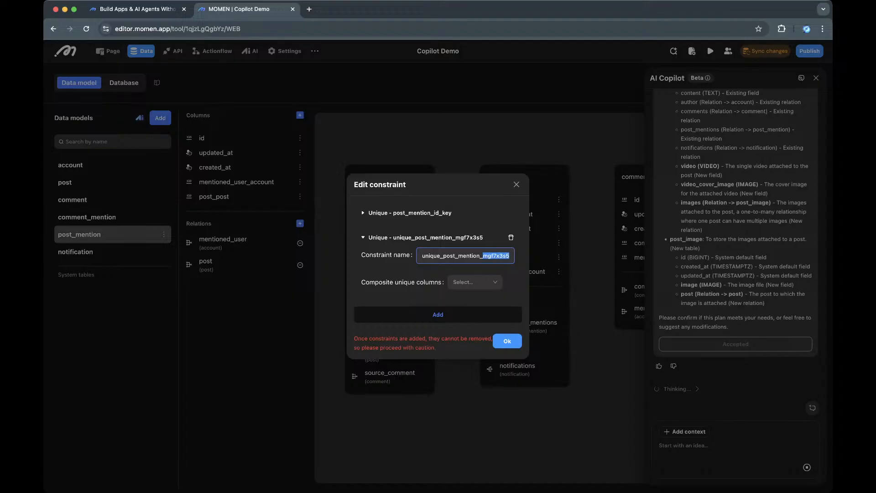
text(post_)
text(account)
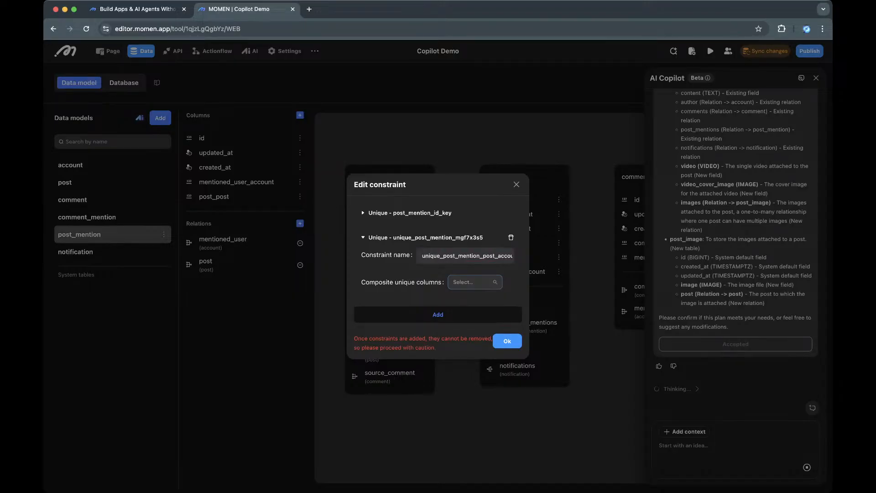
Set the constraint's composite unique columns to mentioned_user_account and post_post, and save it
click(475, 282)
click(475, 344)
click(475, 365)
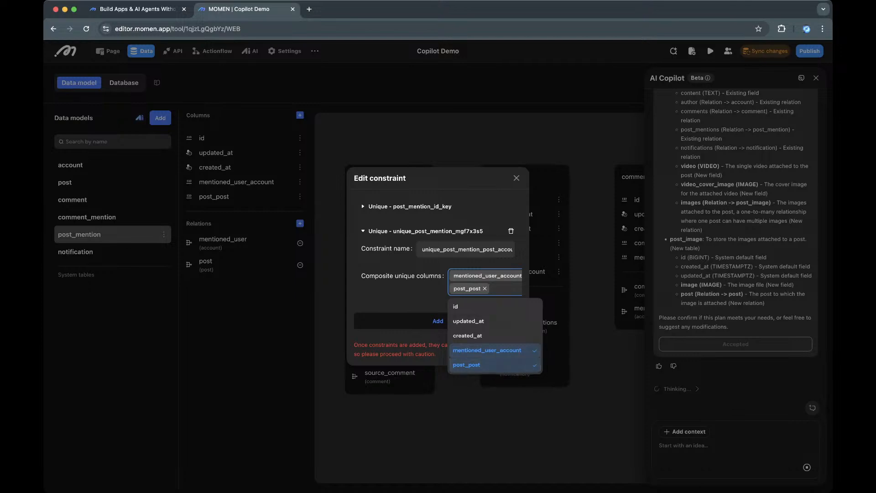
click(407, 297)
click(507, 346)
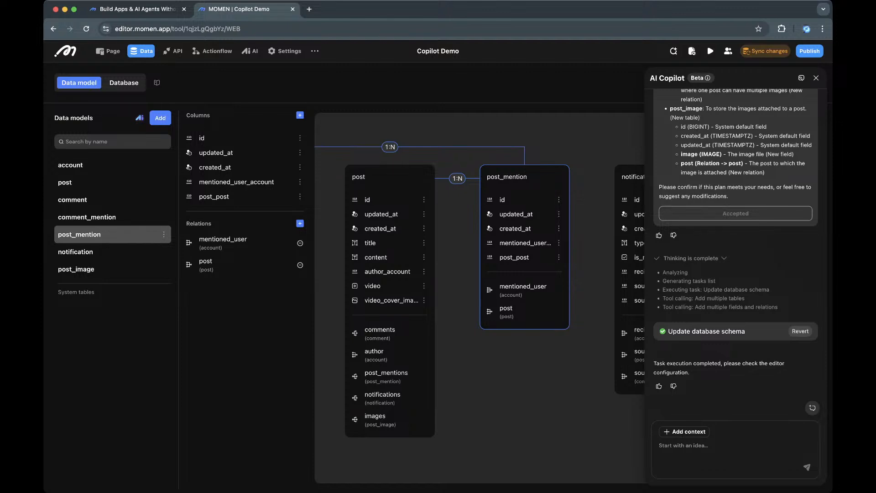
Look over the account, post and post_mention tables in the schema diagram and select the post table
scroll(479, 292, right, 2)
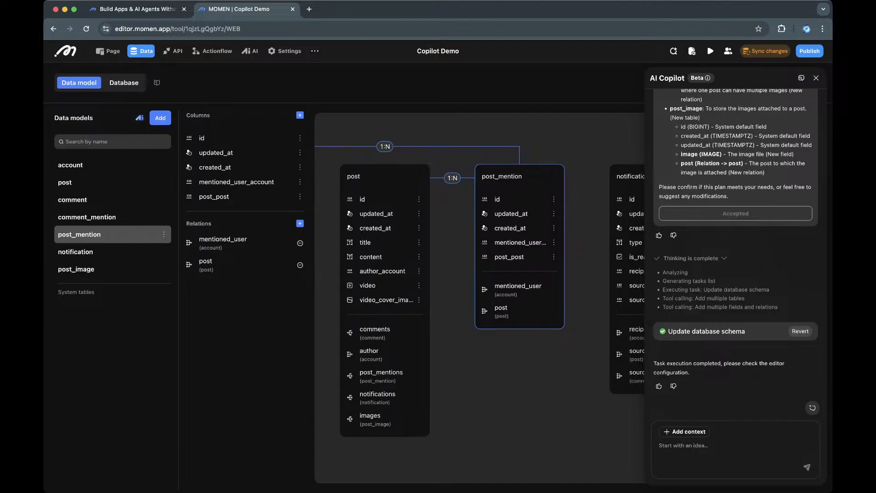
scroll(479, 292, left, 3)
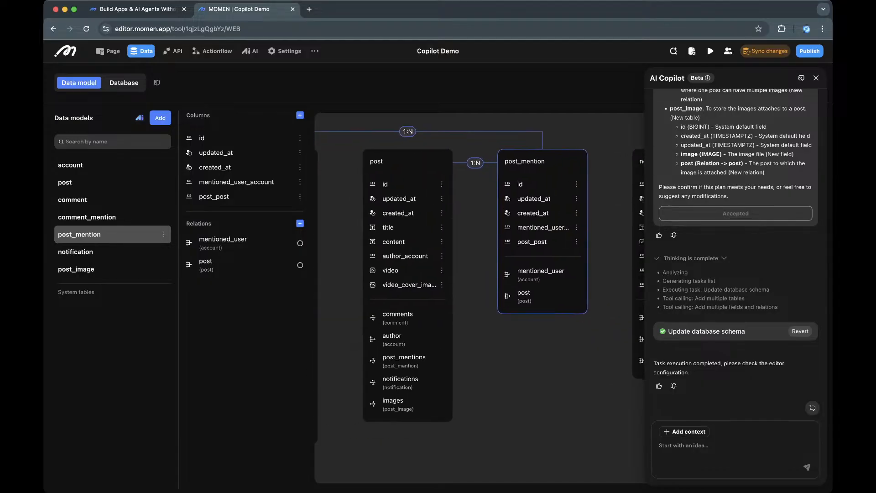
scroll(479, 292, left, 1)
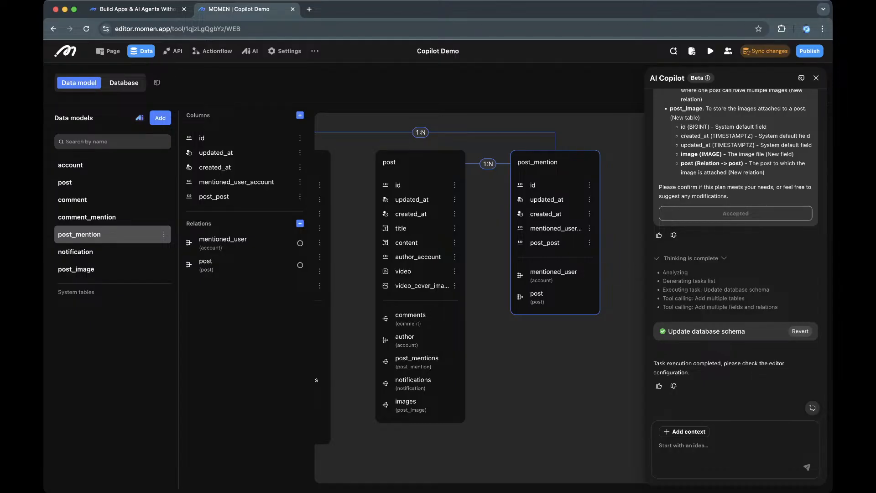
scroll(479, 274, left, 4)
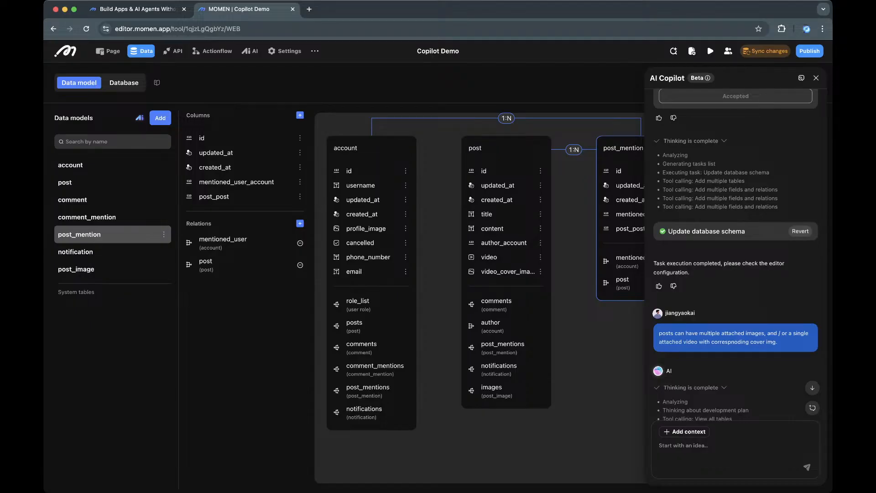
scroll(735, 255, down, 10)
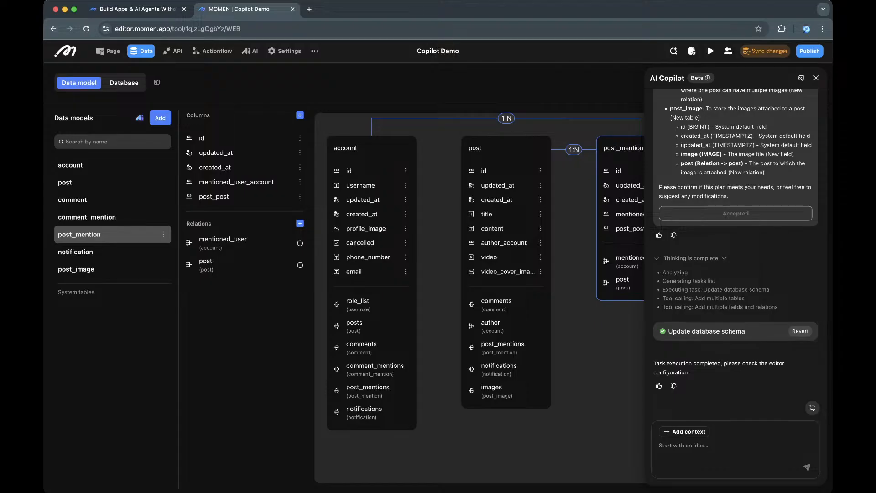
drag(574, 319, 521, 330)
click(452, 255)
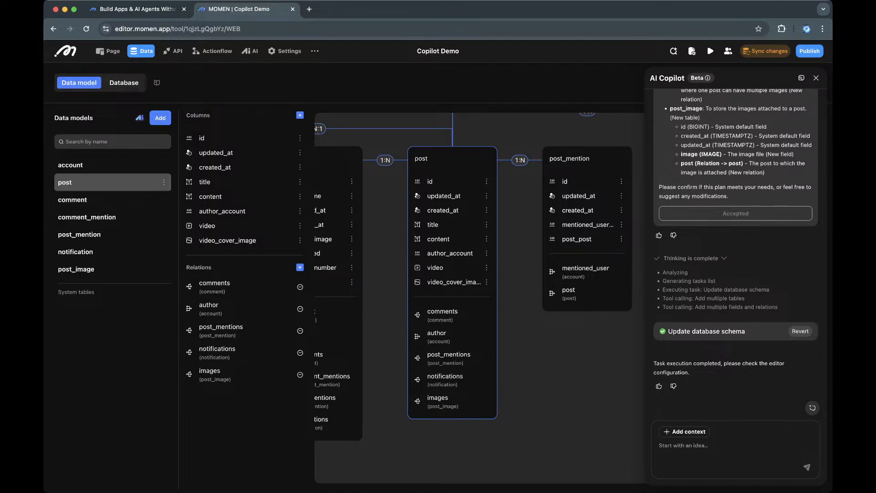
Start a new Copilot conversation and begin a request with "Write a product requirement document,"
click(812, 407)
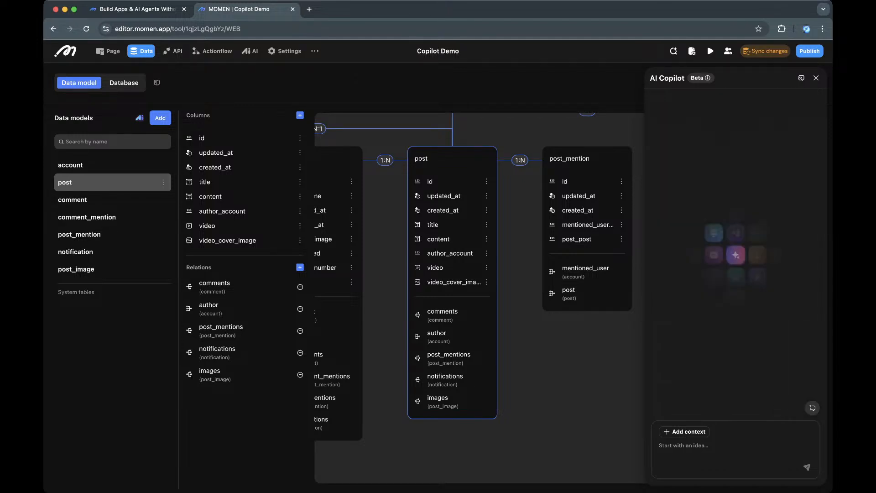
click(683, 446)
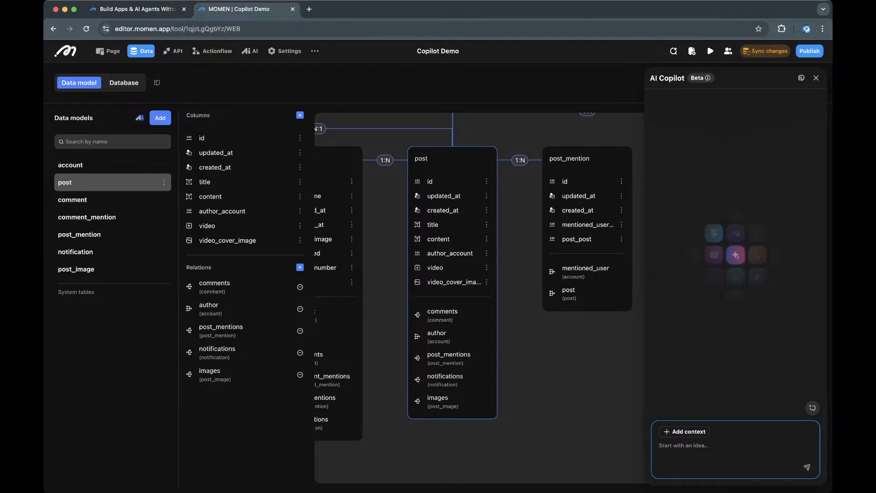
text(Try to)
key(super+a)
text(Write an)
key(BackSpace)
text(product requirement document )
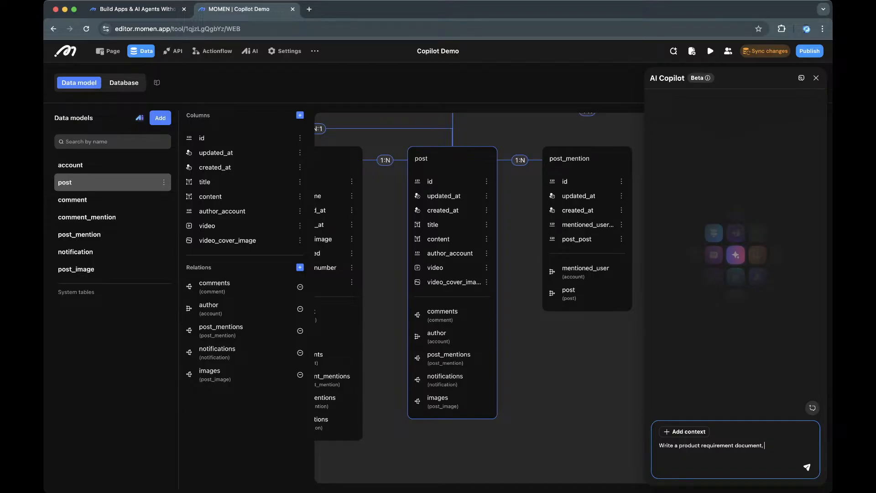
Continue the Copilot request with "with user stories, that fits the currrent"
text( with user stor)
text(r)
key(BackSpace)
text(ies, a be)
key(BackSpace)
key(BackSpace)
key(BackSpace)
text(that)
key(BackSpace)
key(BackSpace)
key(BackSpace)
key(BackSpace)
key(BackSpace)
text(, that fits the currrent )
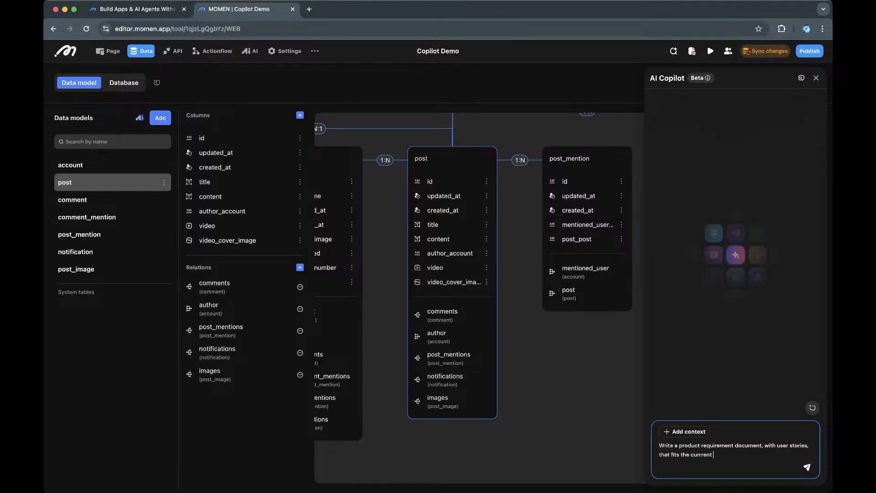
Complete the request with "structure of the database. Explain core tables and how things work." and send it
text(sctructure of the database. Explain core tables)
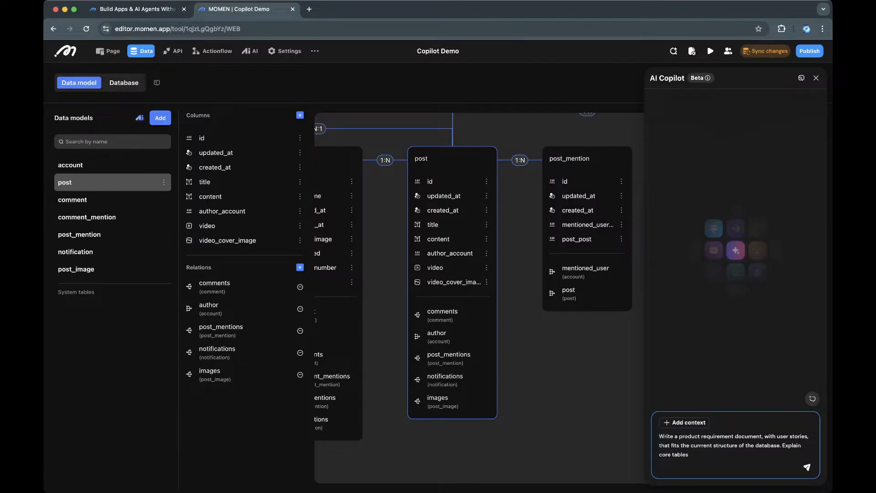
text(. and how things work.)
key(Return)
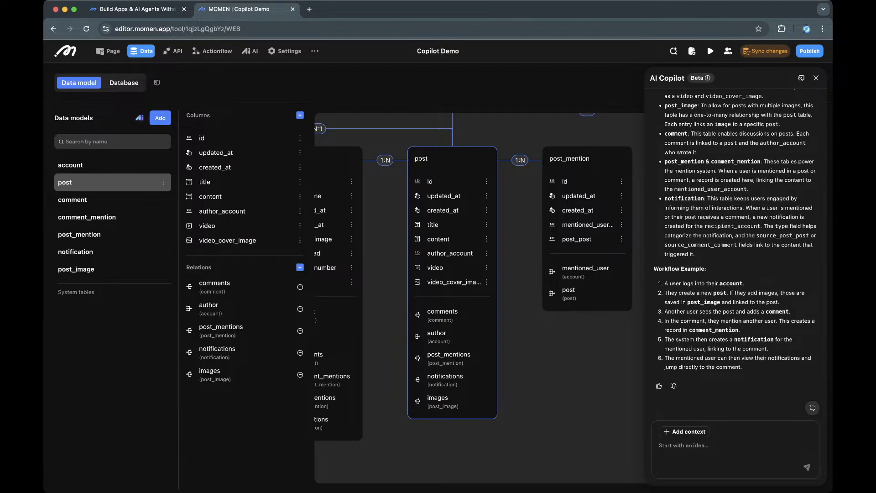
Read the generated product requirement document from its introduction and core features through the user stories
scroll(735, 254, up, 15)
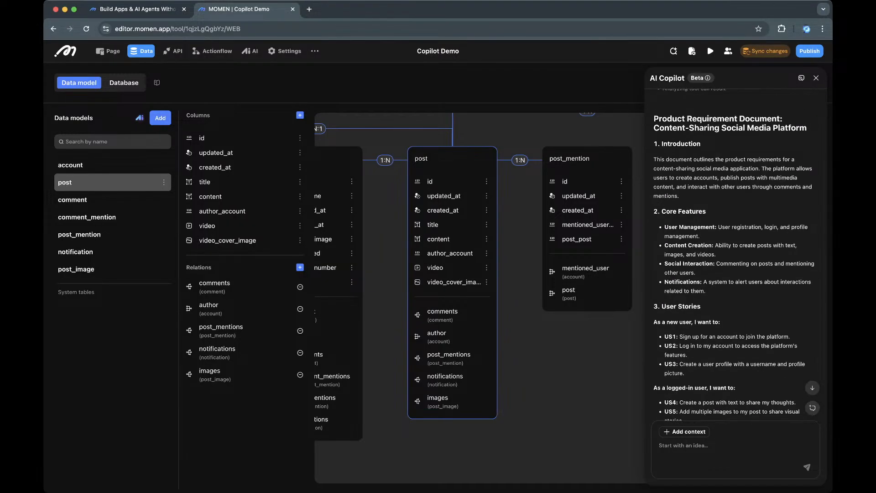
scroll(735, 253, up, 3)
scroll(735, 253, down, 2)
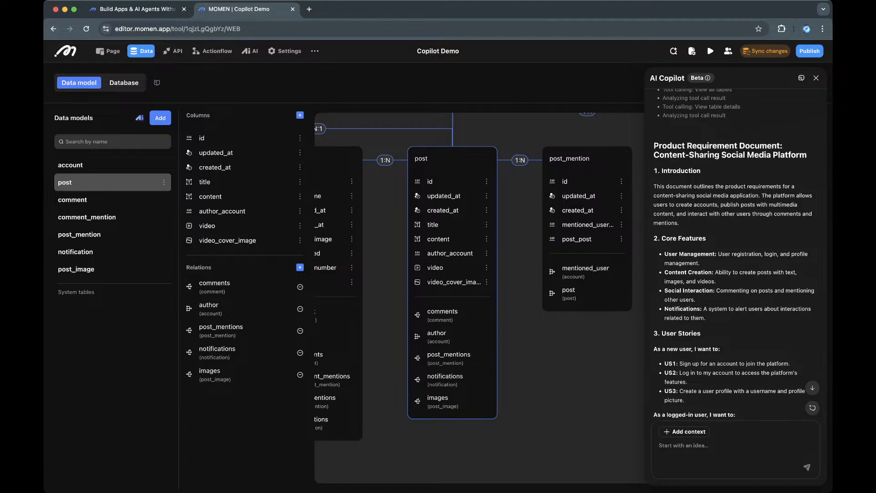
scroll(734, 253, down, 2)
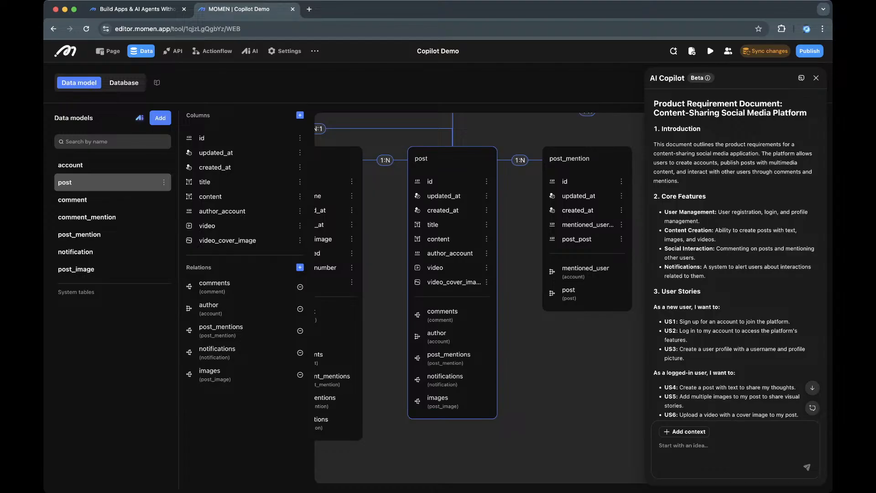
scroll(734, 254, down, 3)
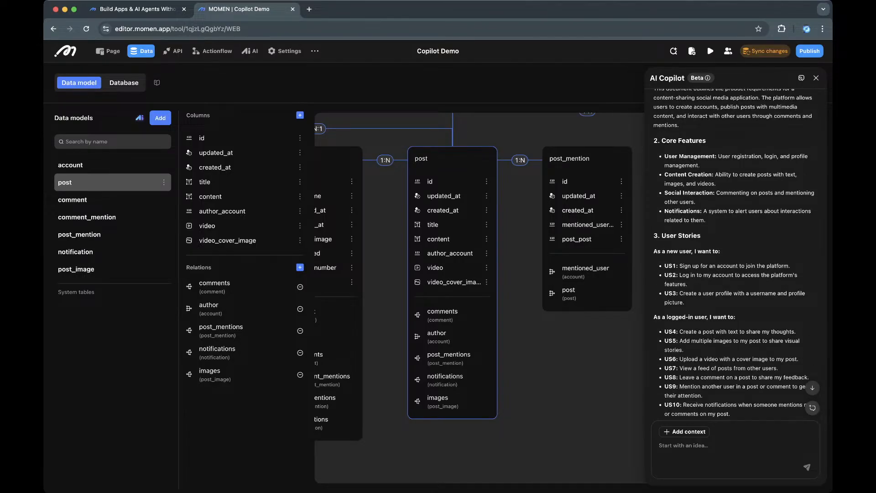
scroll(733, 253, down, 1)
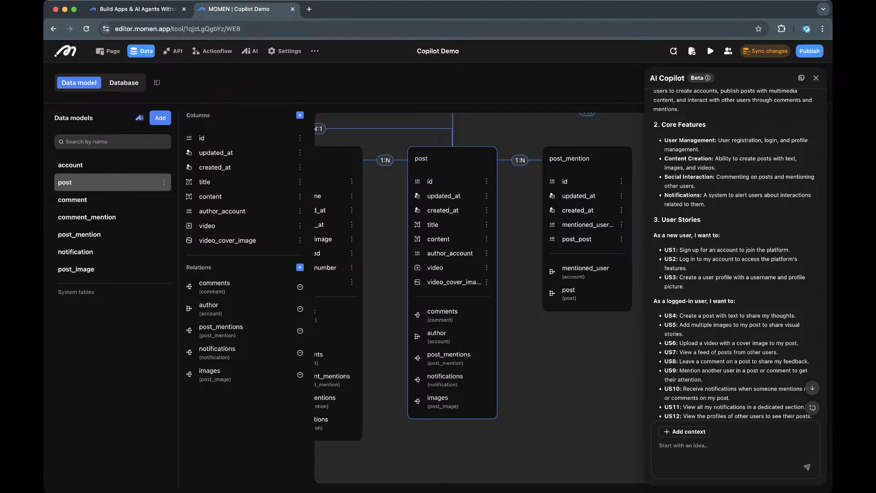
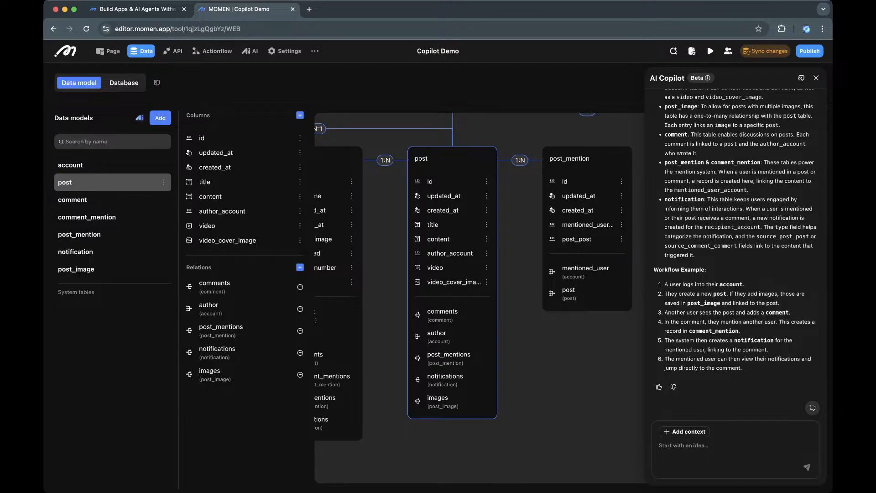
Start a new Copilot conversation and add the post and post_mention tables as context
click(812, 407)
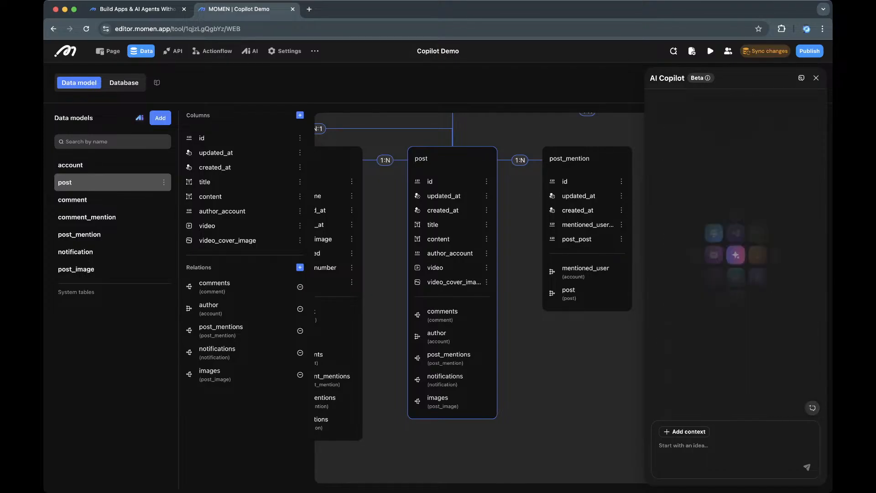
click(684, 431)
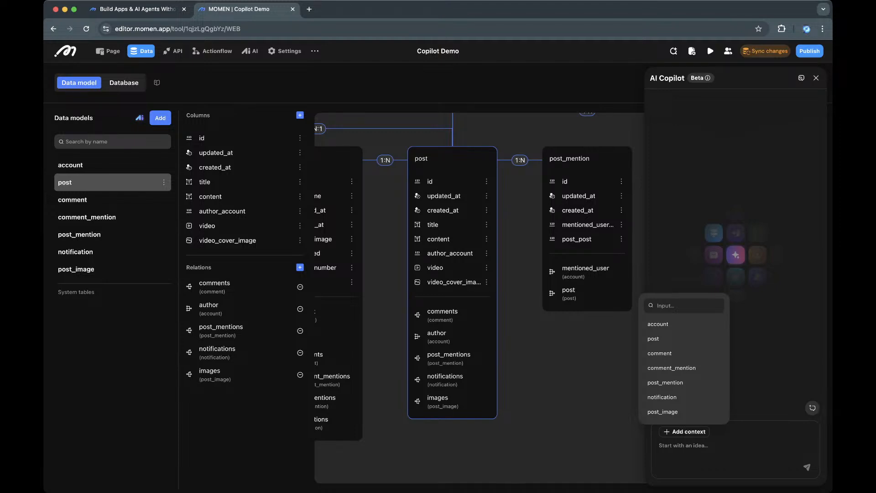
click(653, 339)
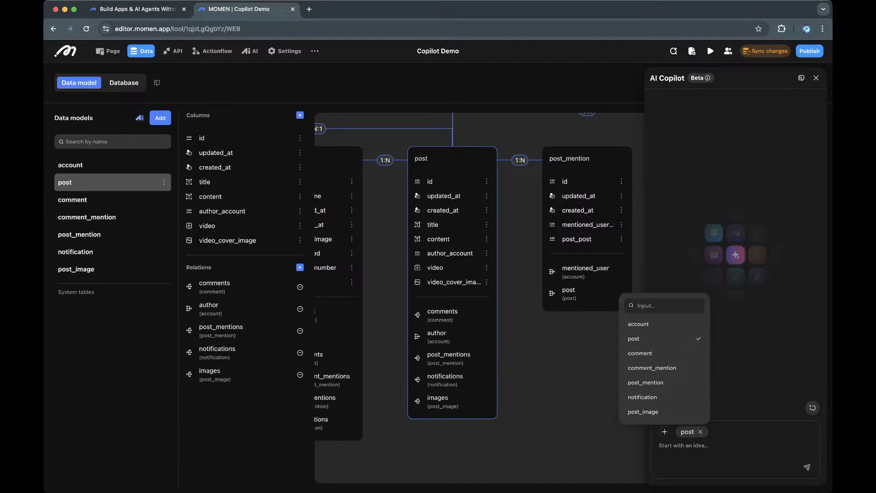
click(664, 431)
click(664, 432)
click(646, 383)
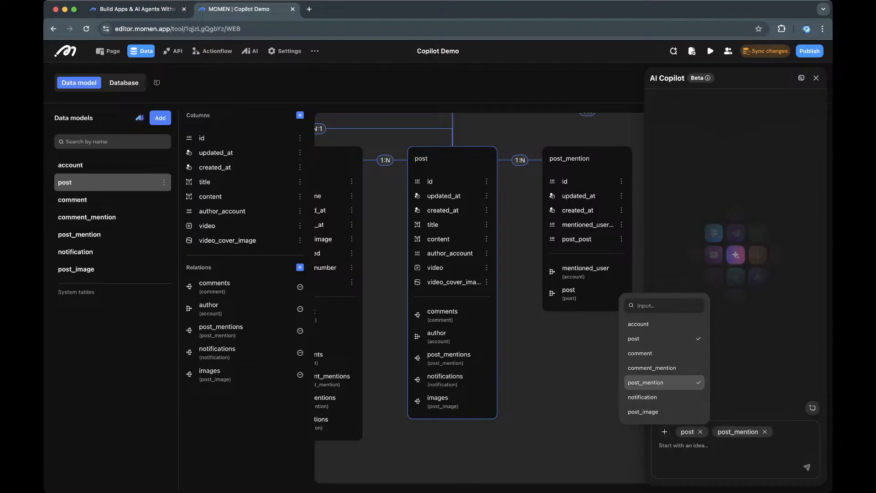
Ask the Copilot "What is the purpose of those two tables"
click(712, 449)
text(What is the)
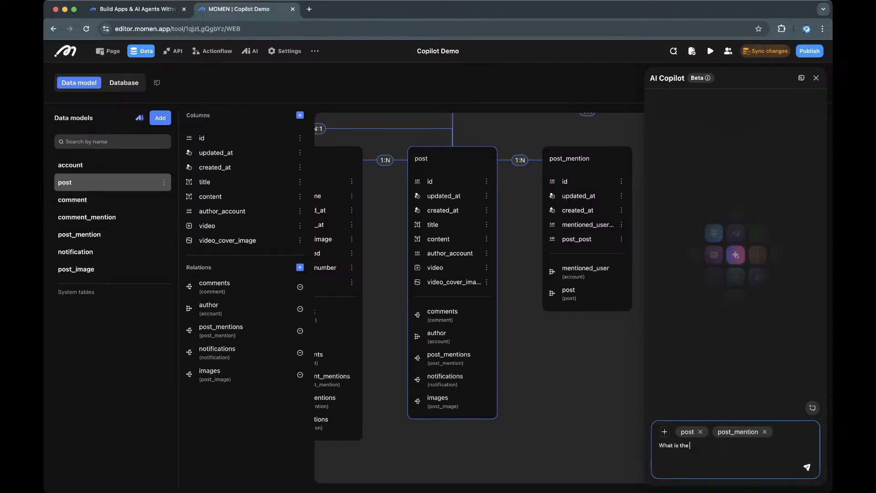
text( purpose of those two tables)
key(Return)
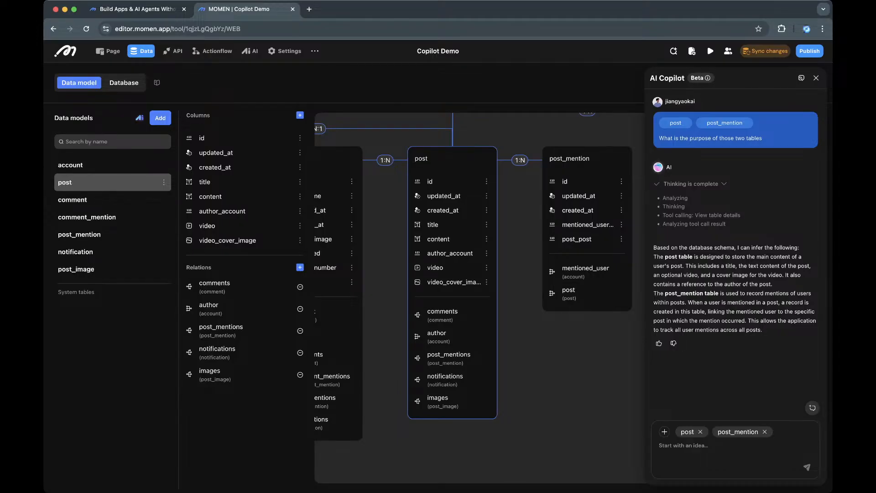
Ask the Copilot "Describe a sequence of database activities related to those tables. Talk to me in terms of CRUD."
click(694, 446)
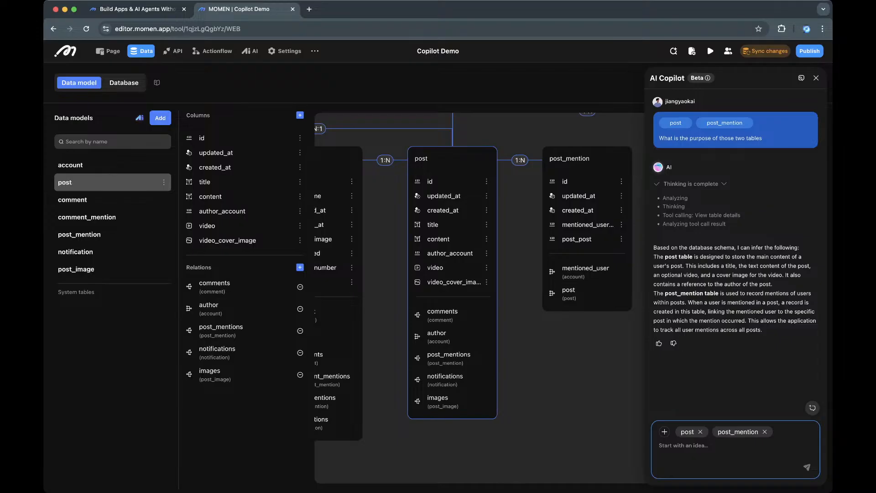
text(Describe a)
text(sequence of a)
text(atabase activities)
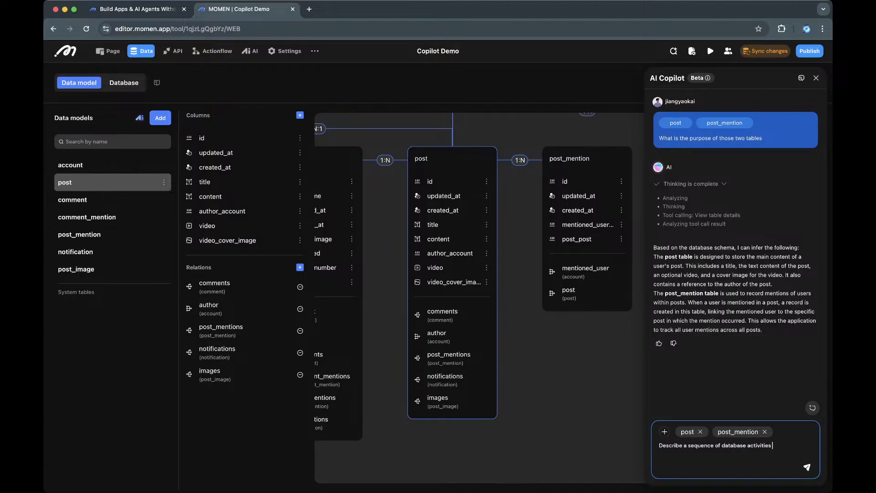
text( related to those tables. Talk to me in terms of CRUD.)
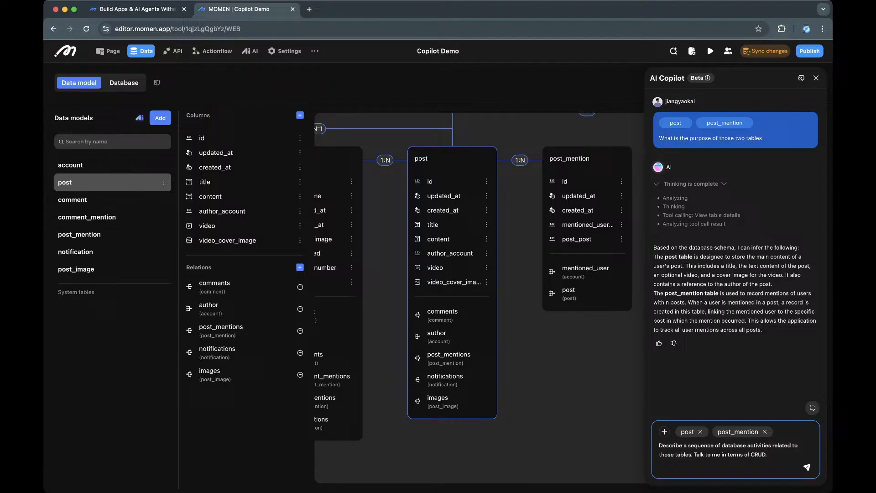
key(Return)
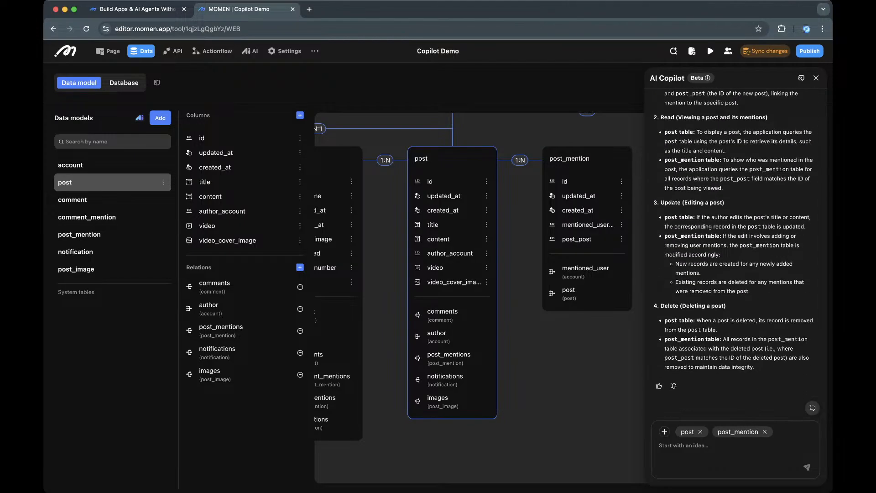
Read the Copilot's CRUD description for the post and post_mention tables and look over the notification and post_image tables in the diagram
scroll(735, 255, up, 3)
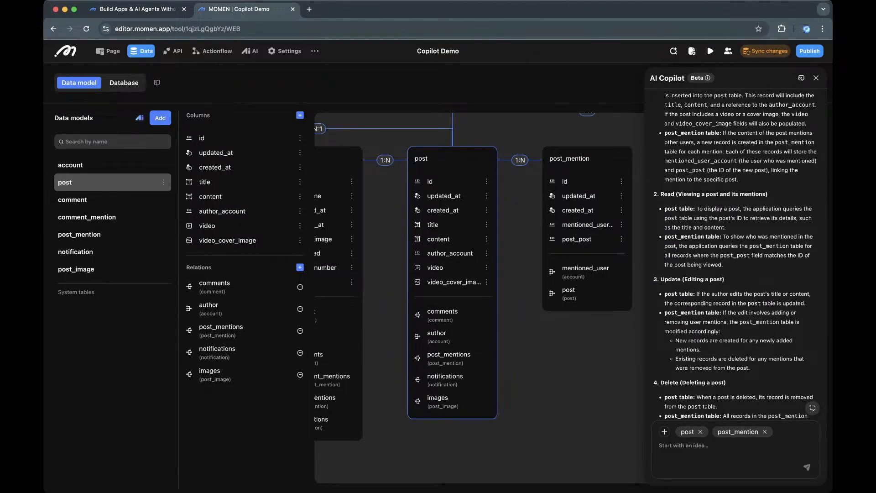
scroll(735, 255, up, 5)
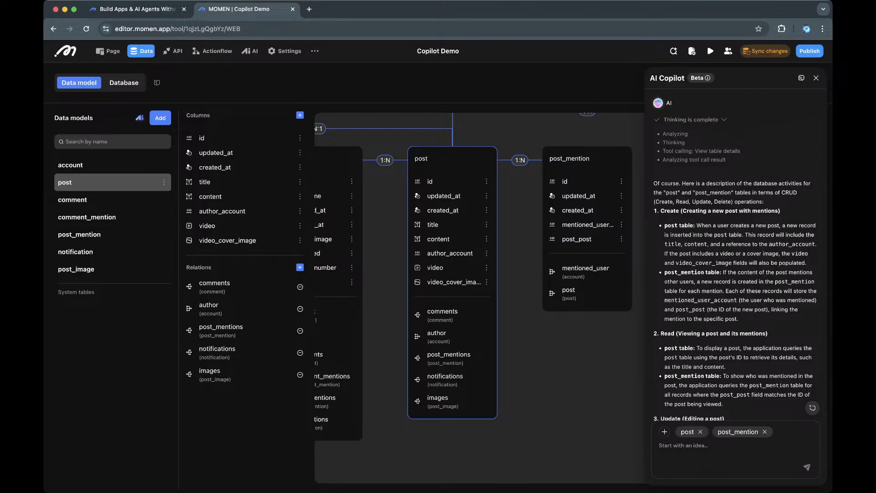
scroll(735, 254, down, 1)
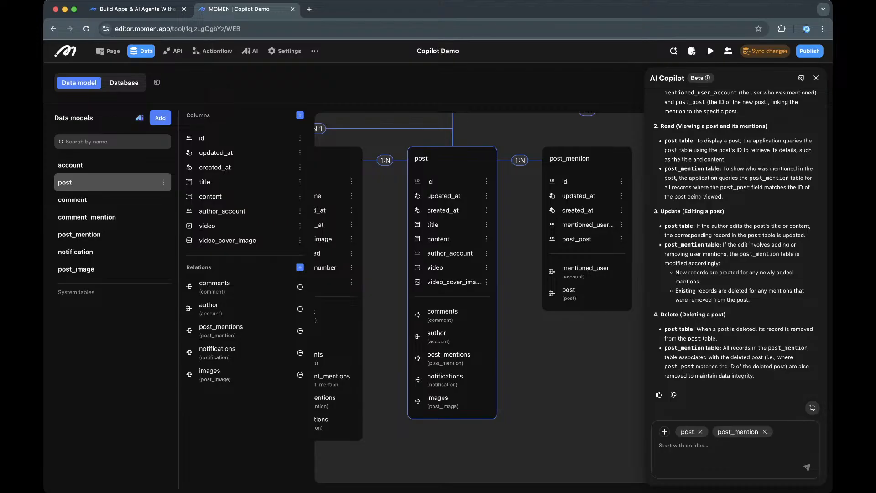
scroll(480, 292, left, 3)
scroll(480, 292, down, 1)
scroll(479, 292, right, 8)
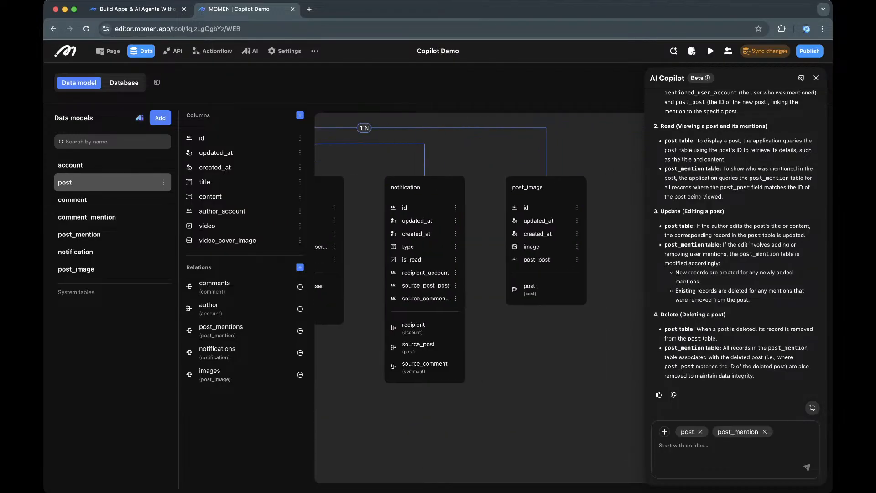
scroll(479, 292, left, 3)
scroll(389, 185, down, 1)
Close the AI Copilot and open the Actionflow section of the project
click(816, 78)
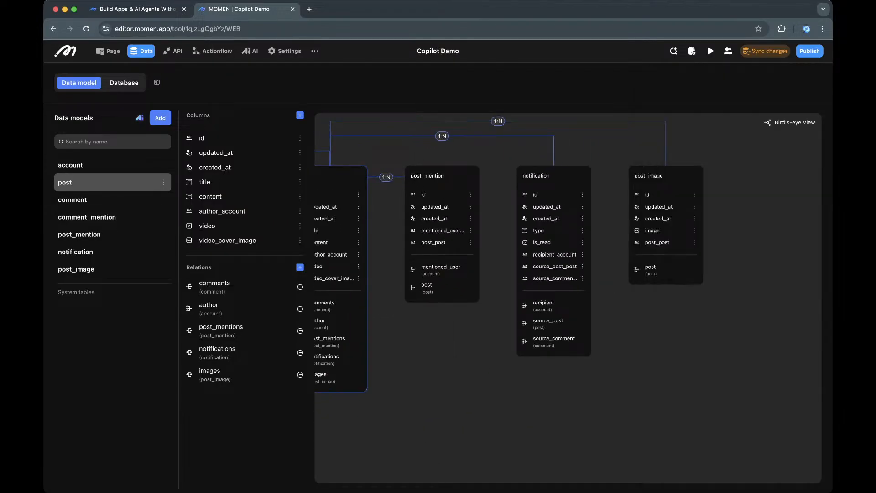
scroll(568, 297, left, 2)
scroll(569, 298, up, 1)
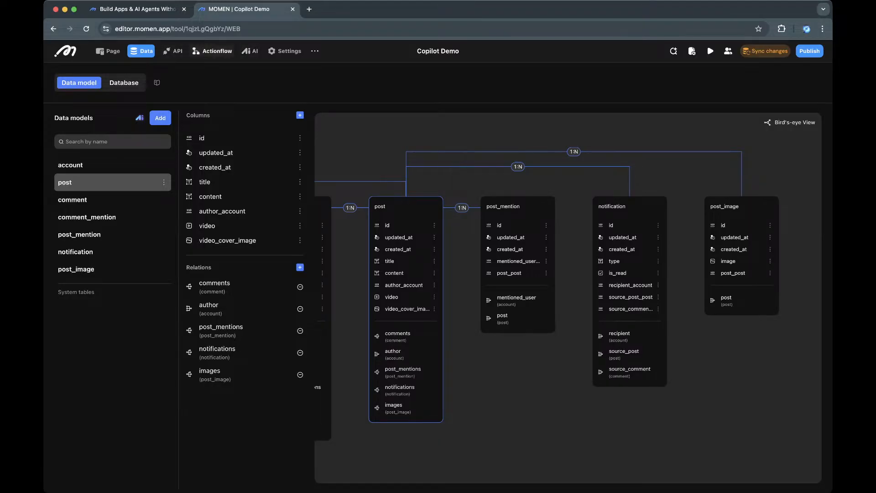
click(213, 50)
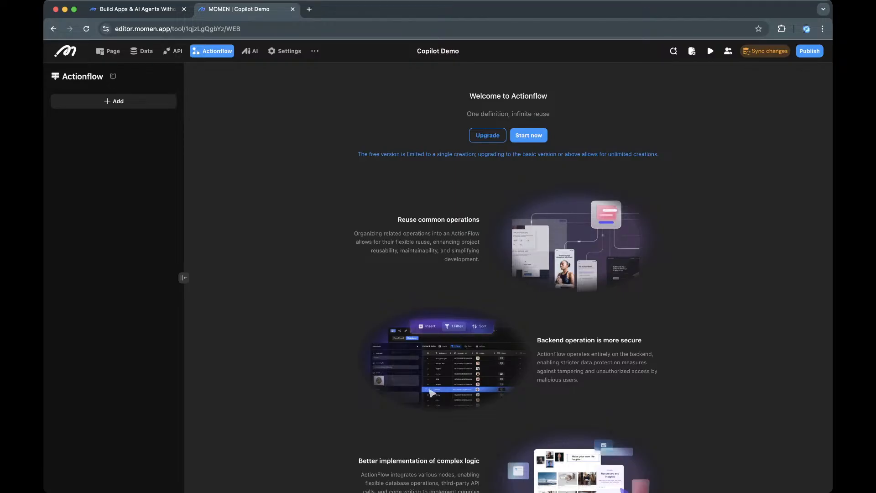
Open the Copilot Demo project's log service in its own tab and sync the project's pending changes
click(692, 50)
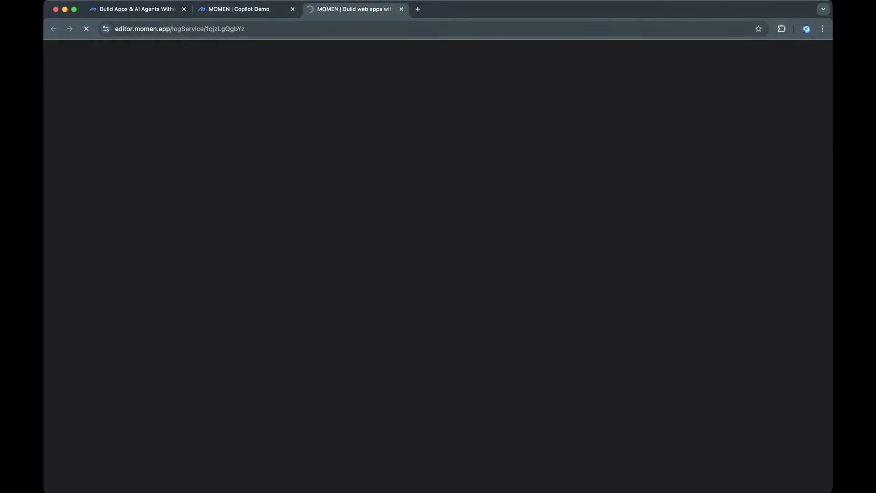
click(239, 9)
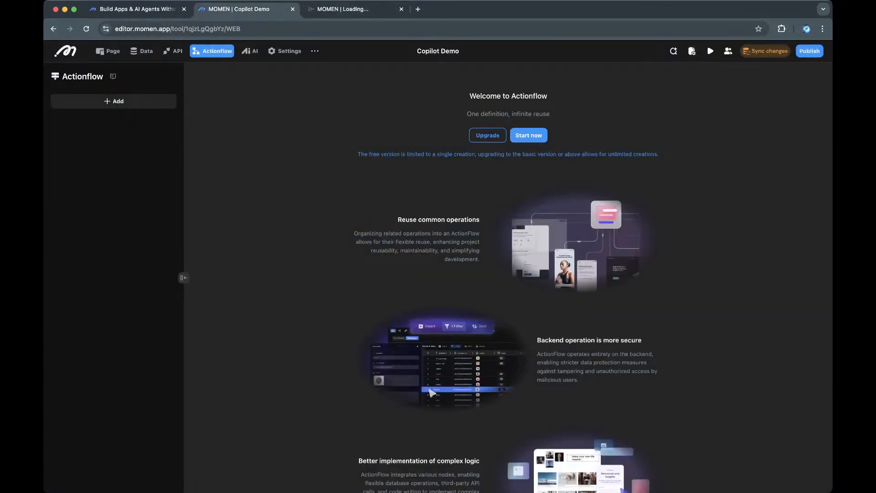
click(765, 51)
click(544, 320)
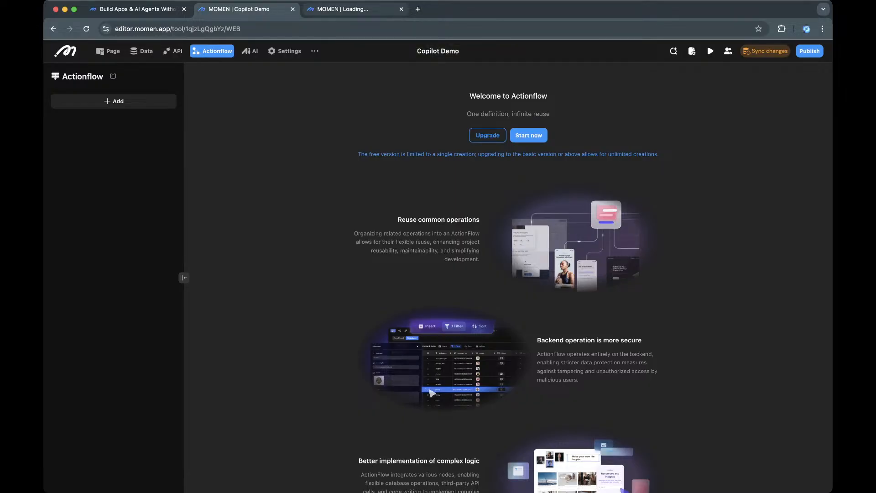
Query the log service for entries of all categories and levels from the last 15 minutes
click(353, 9)
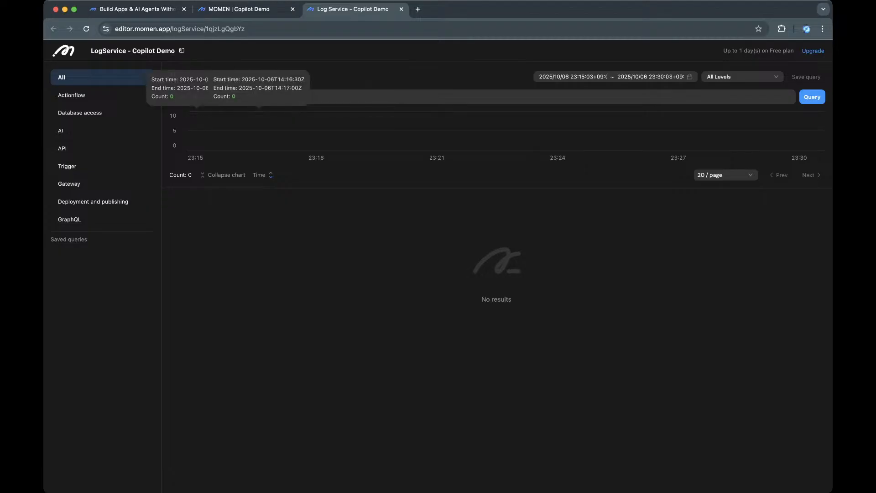
click(573, 76)
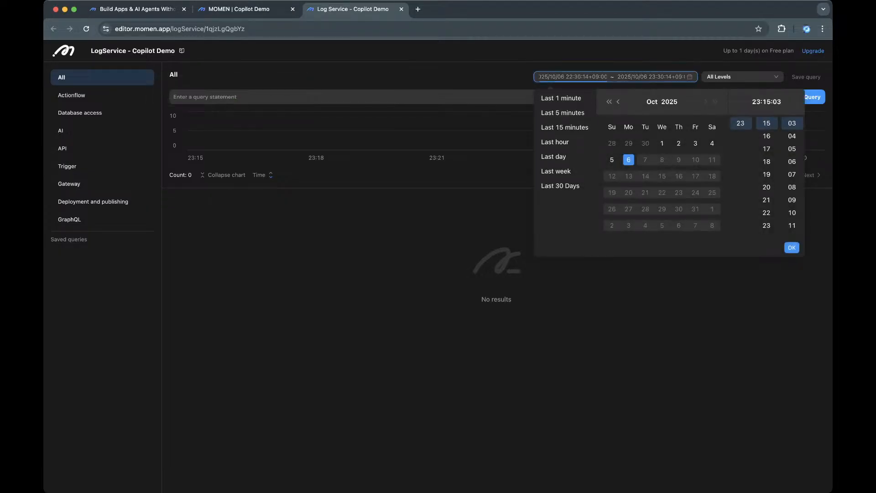
click(566, 128)
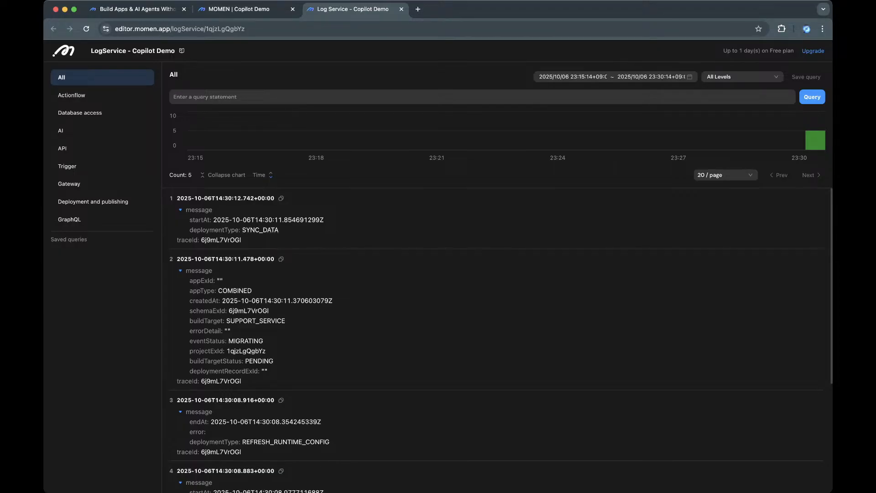
Ask AI "Tell me what happened." about the traceId of the first log entry
click(230, 240)
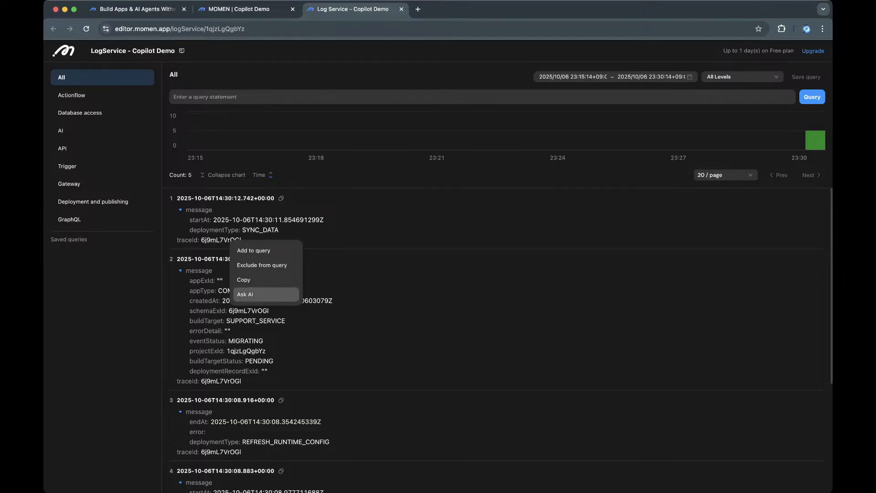
click(229, 219)
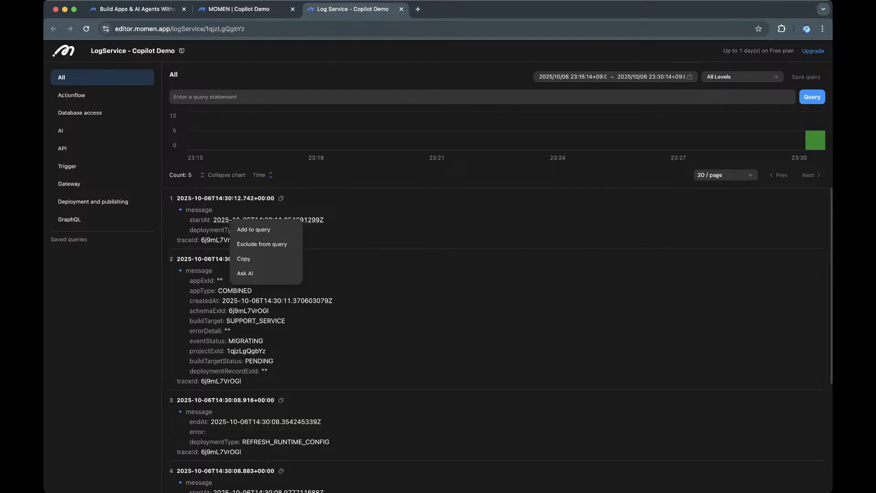
click(216, 241)
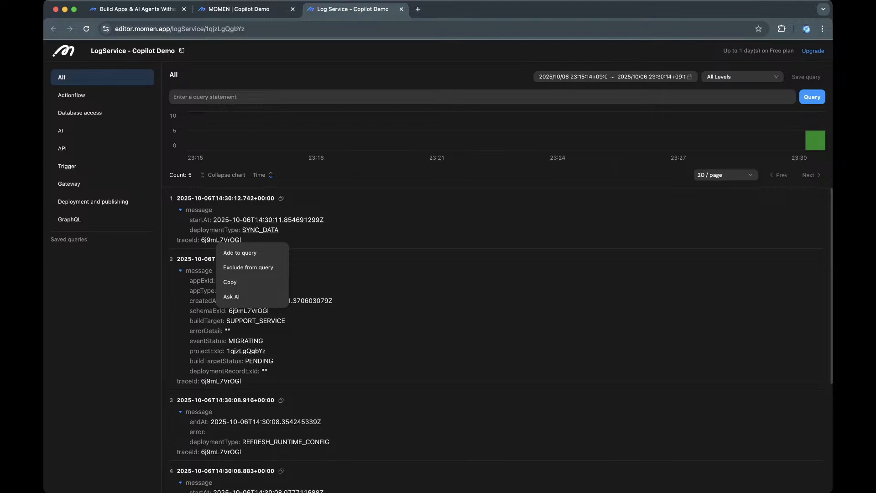
click(232, 296)
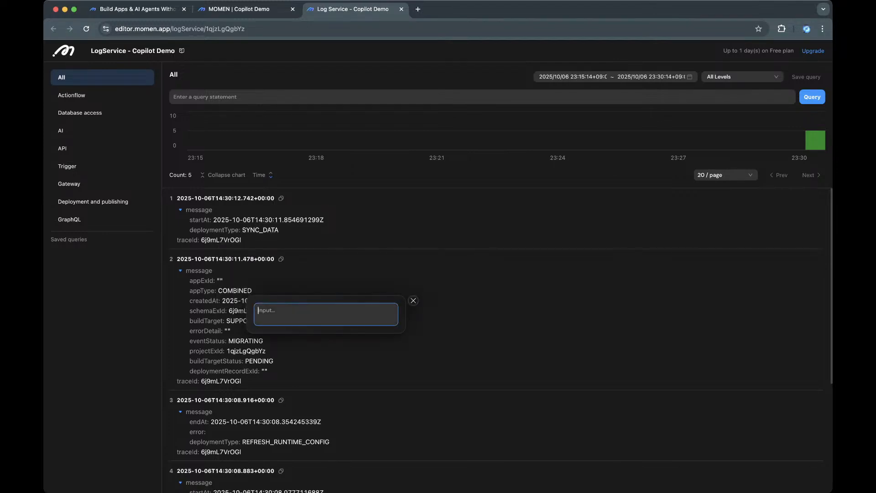
text(T)
key(BackSpace)
text(Tell me)
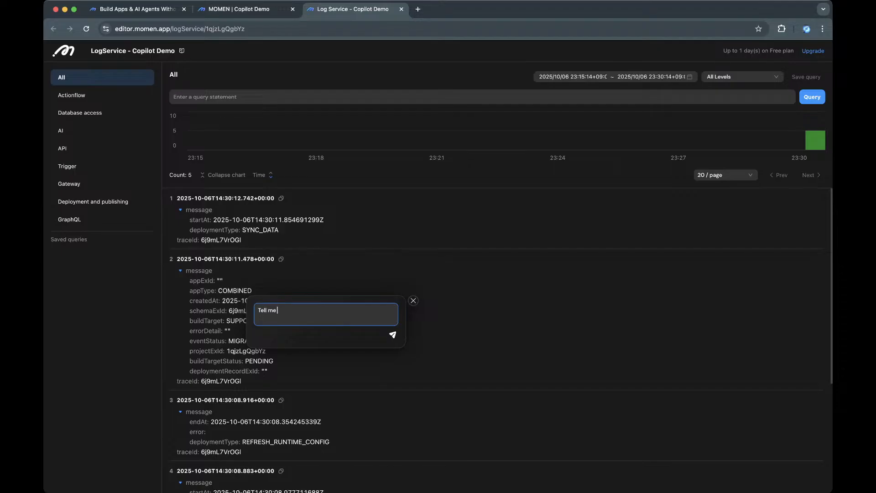
text( what happened.)
key(Return)
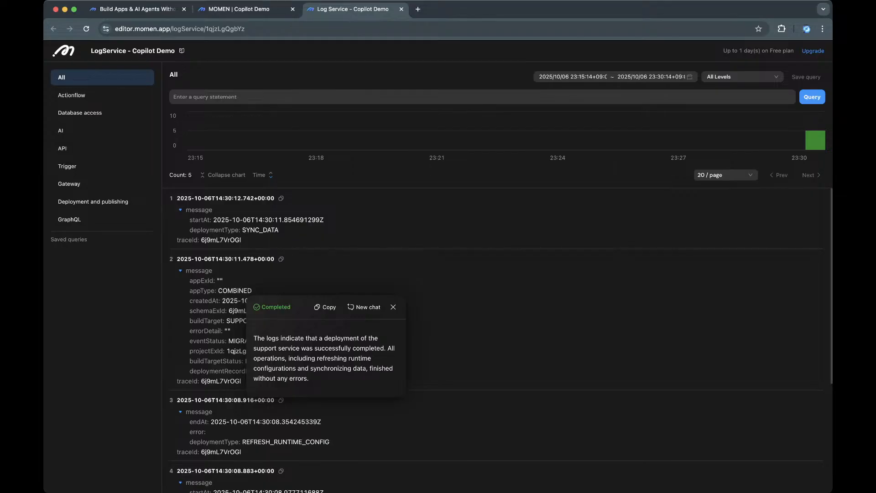
Close the AI's answer and filter the log entries to the Error level
click(393, 306)
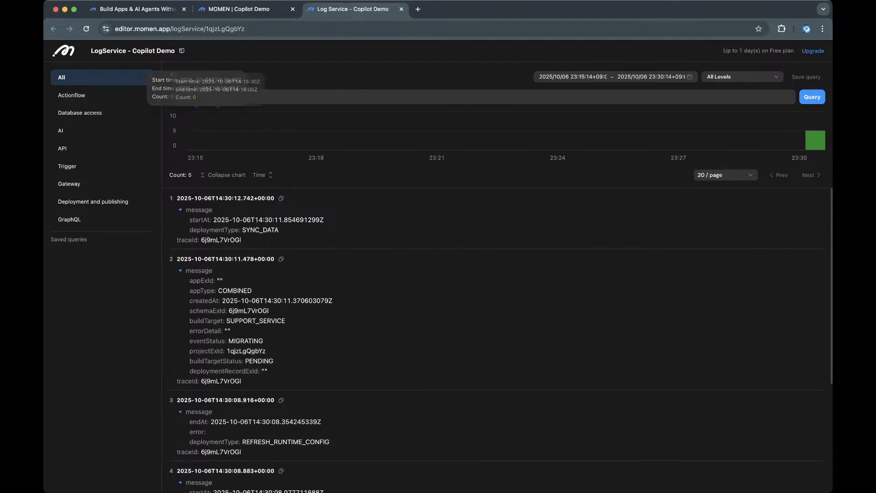
click(743, 76)
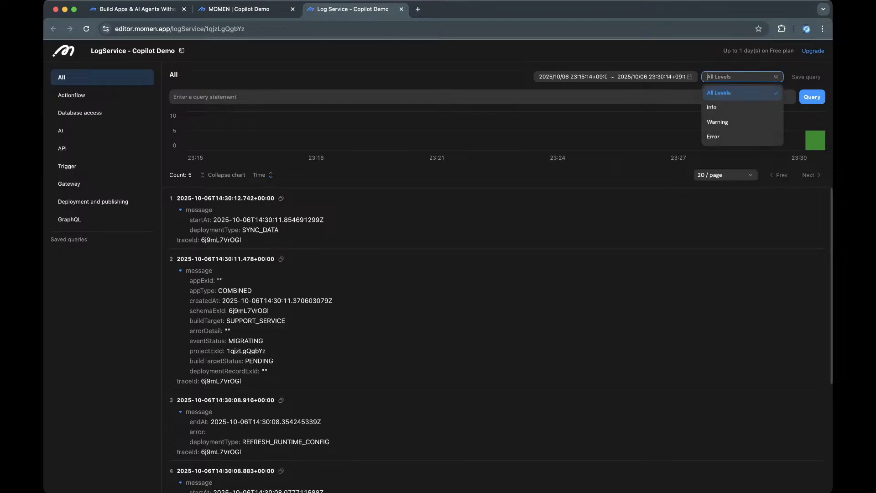
click(730, 137)
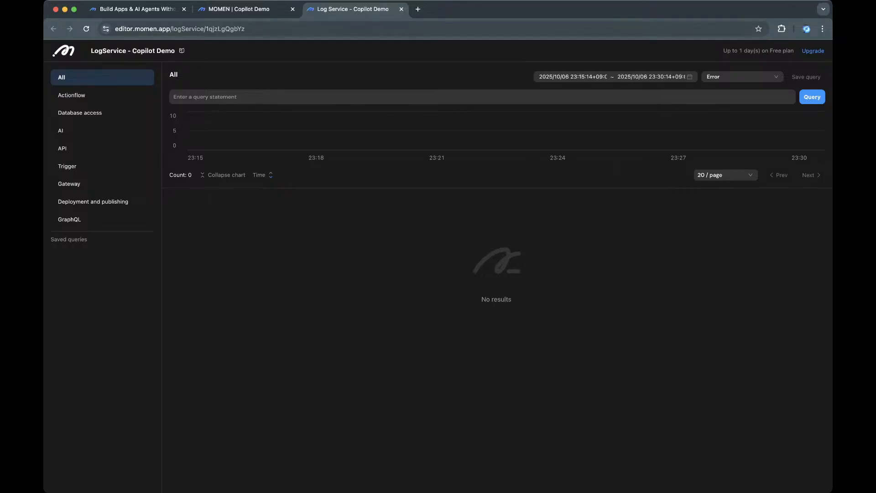
Close the log service, return to the user center and open the Udamy project
click(401, 10)
click(65, 51)
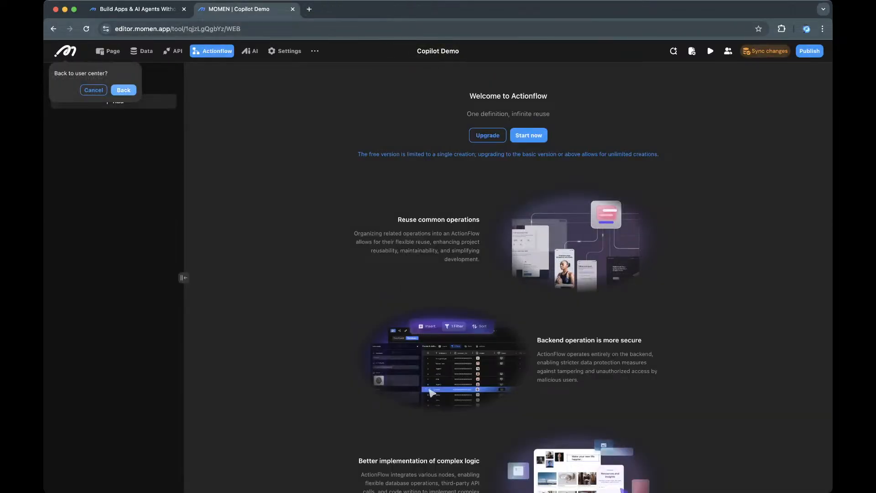
click(123, 89)
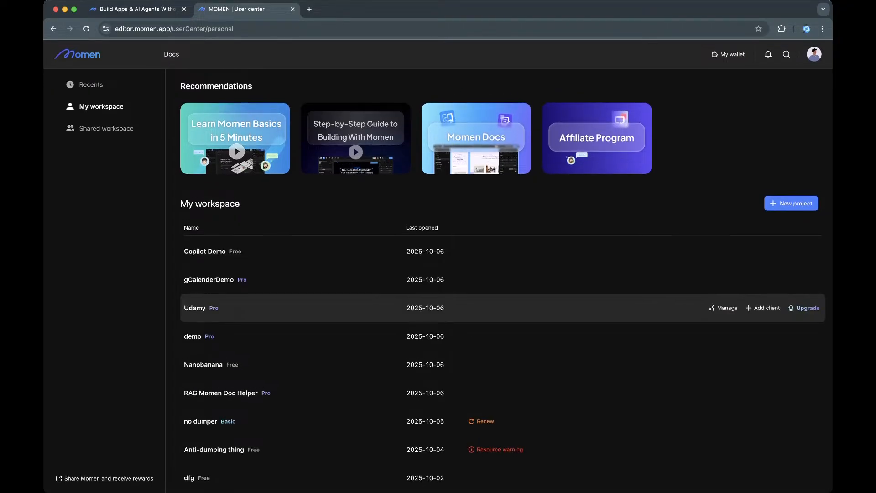
scroll(283, 307, down, 1)
click(283, 306)
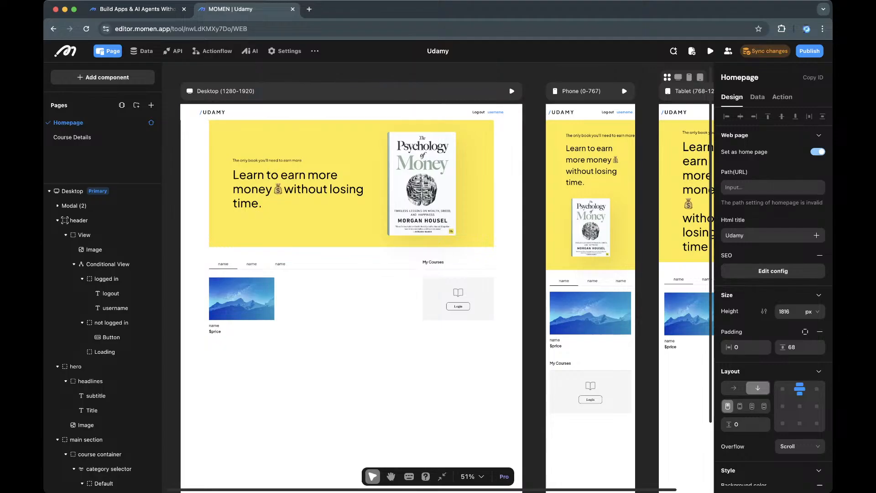
Ask the data model's Copilot "Explain to me what this project is about. Come up with likely user stories that this database is able to support."
click(141, 50)
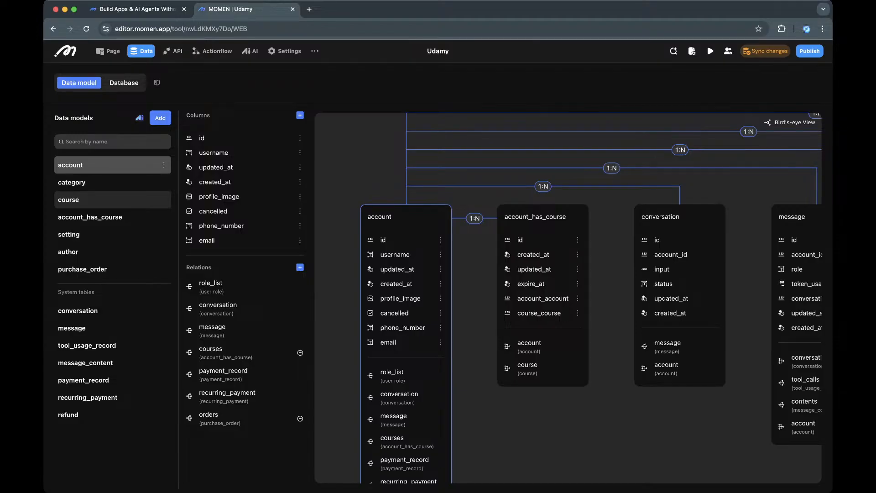
click(140, 117)
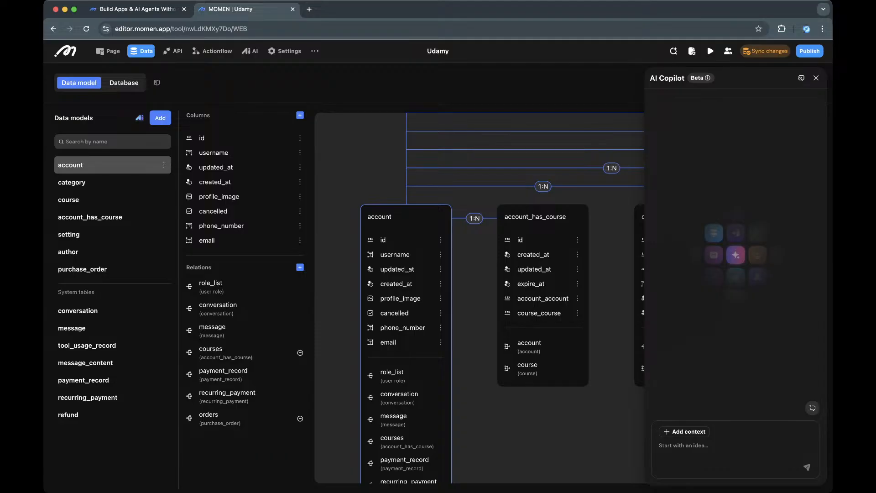
click(702, 447)
text(Explain to me what)
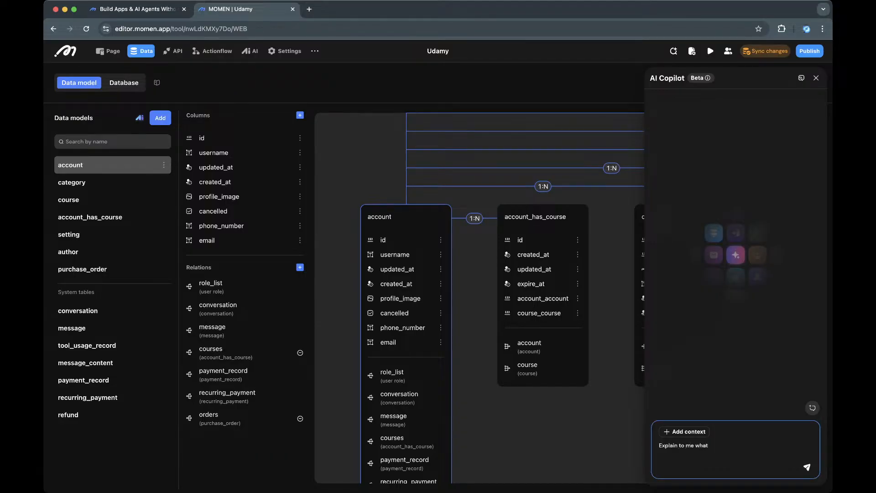
text( this project is )
text(about)
text(?)
text( Come up with)
text(likely)
text( user storie)
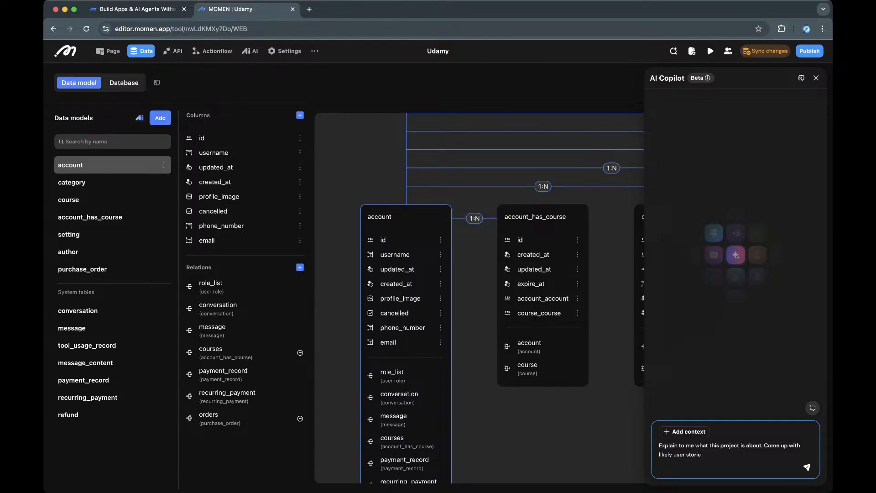
text(s that this database is able to support.)
key(Return)
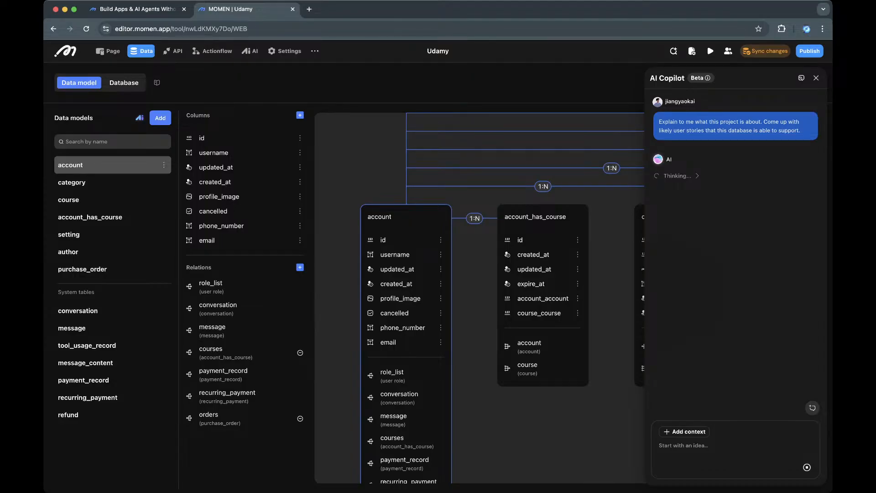
Read the Copilot's project explanation and its user stories for students, course authors and administrators
click(697, 176)
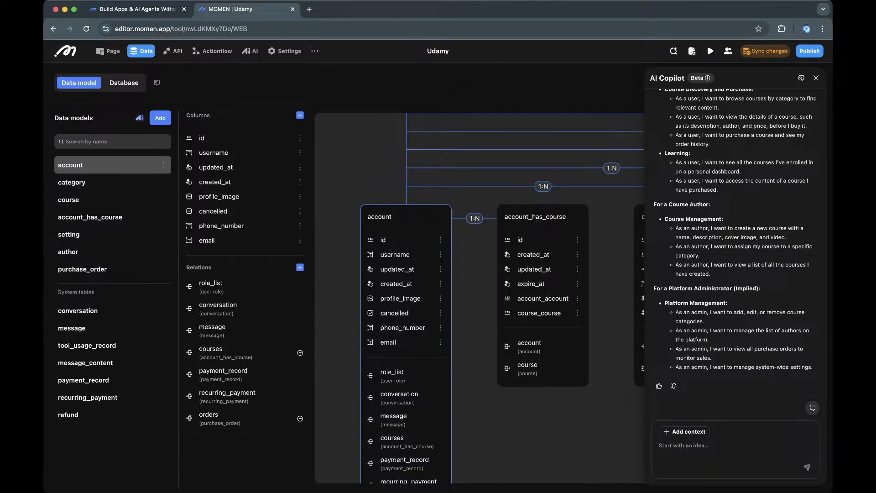
scroll(736, 255, up, 3)
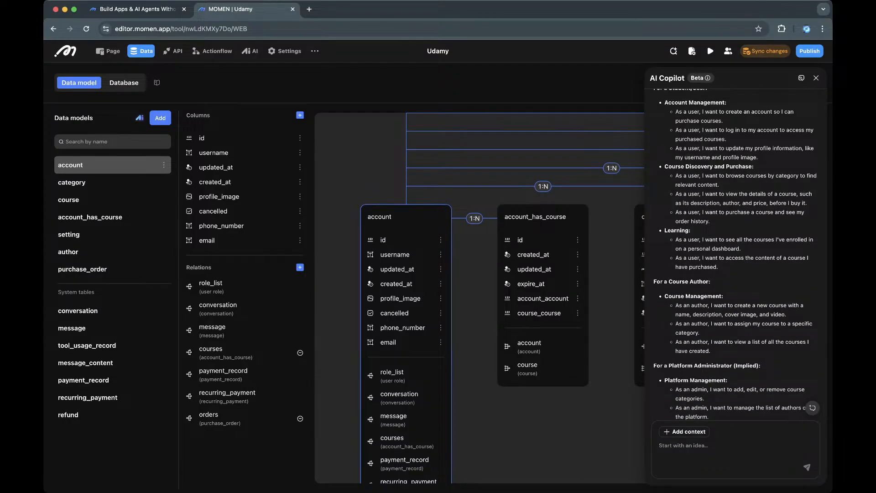
scroll(735, 255, up, 3)
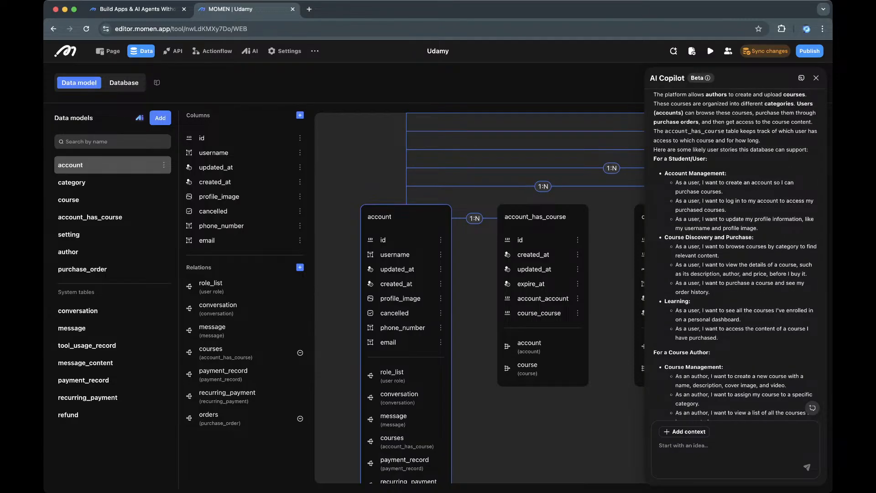
scroll(735, 254, up, 3)
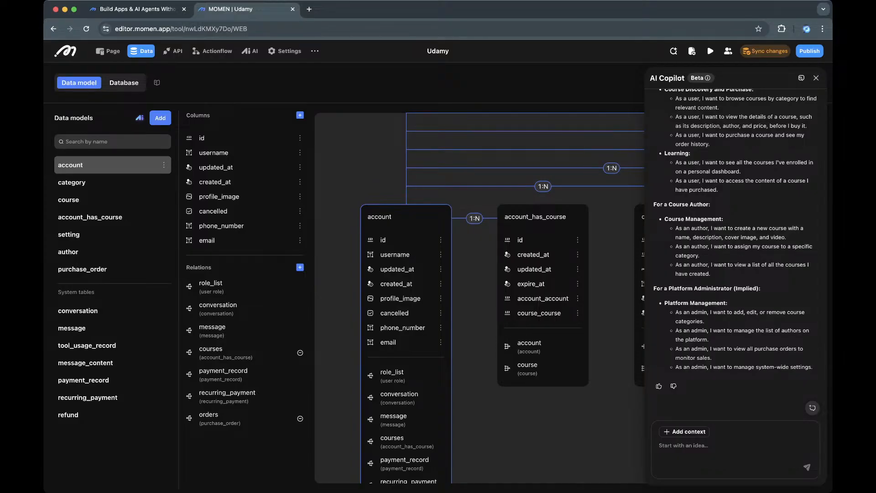
Start a new Copilot chat and look over the course and account tables in the data model
click(794, 408)
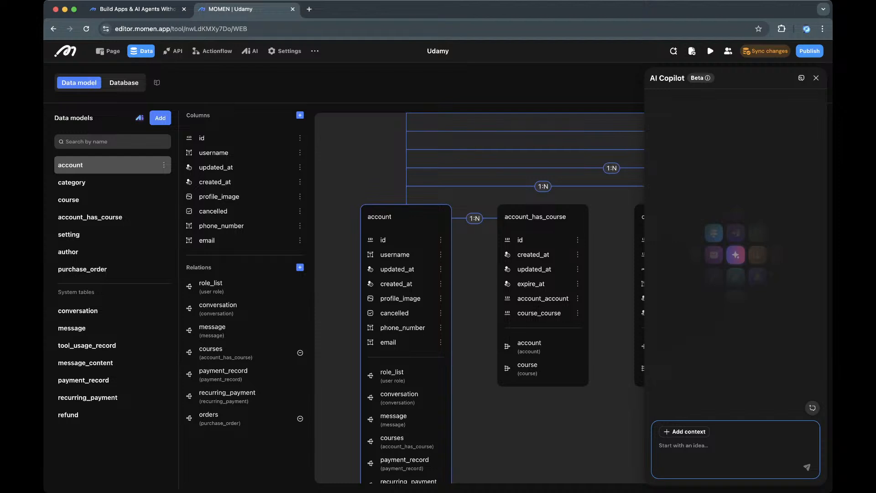
key(super+Tab)
key(super+Tab)
click(112, 199)
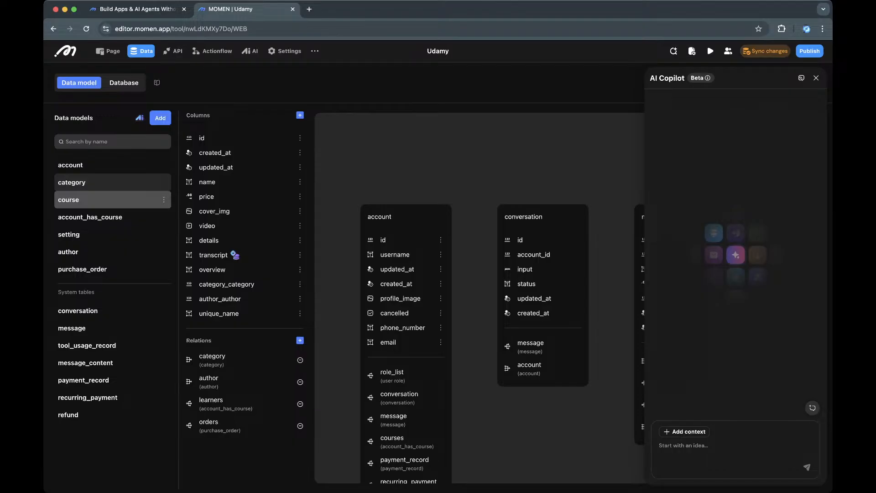
click(91, 166)
Ask the Copilot "each course should be broken down into multiple episodes. And each student's progress in each episode should be tracked." and expand its thinking steps
click(711, 447)
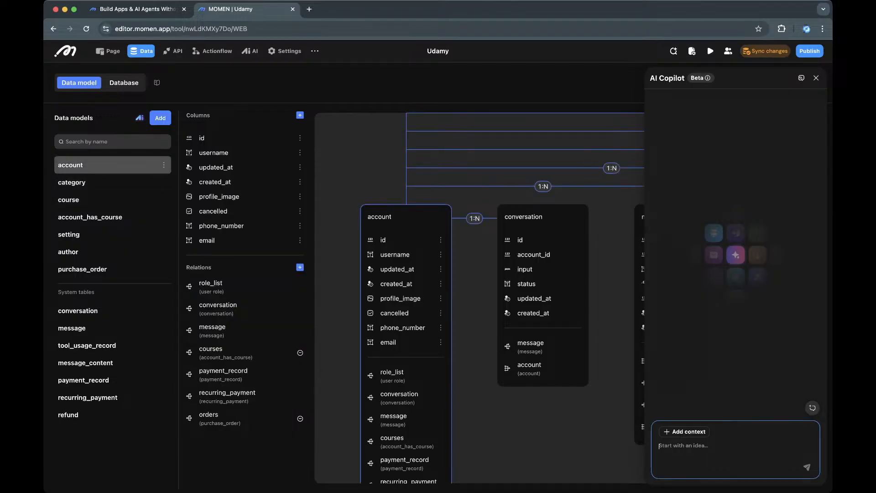
text(each course should be broken down into m)
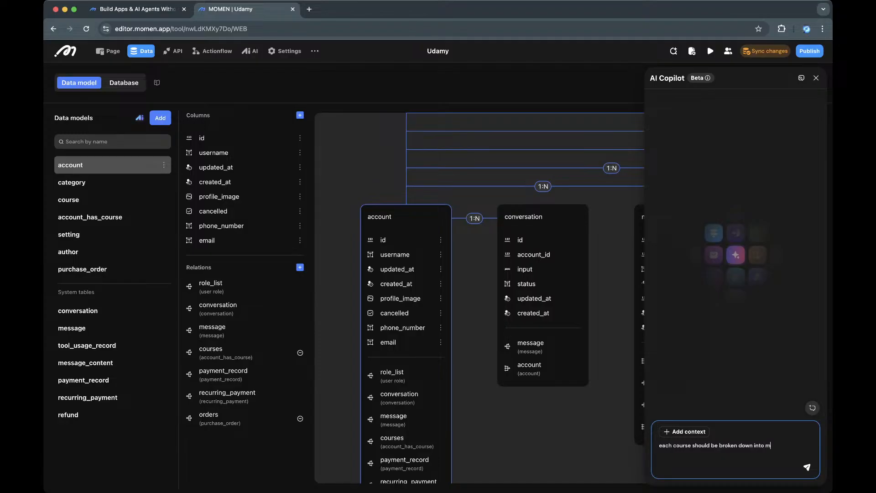
text(ultiple episodes.)
text( And)
text( e)
text( each)
text( student)
text( can)
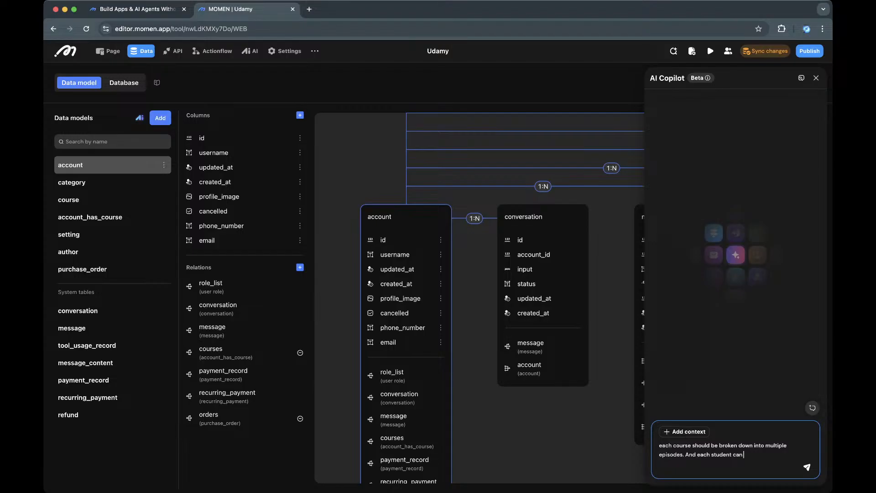
key(BackSpace)
key(BackSpace)
text(should)
key(alt+BackSpace)
key(BackSpace)
text('s progress in each es)
key(BackSpace)
text(pisode s)
text(hould be tracked.)
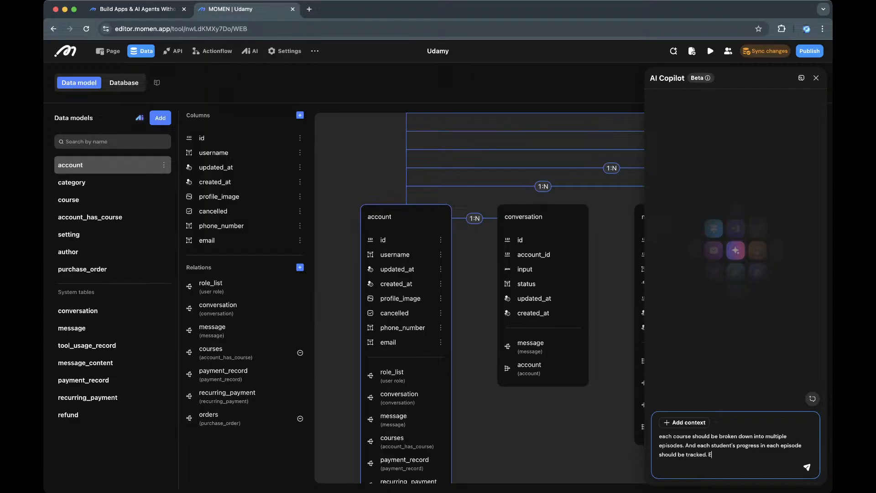
key(Return)
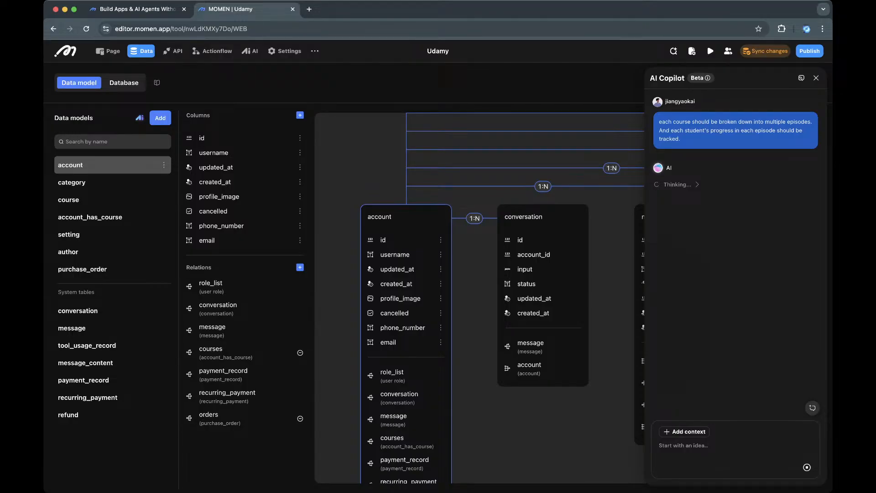
click(677, 184)
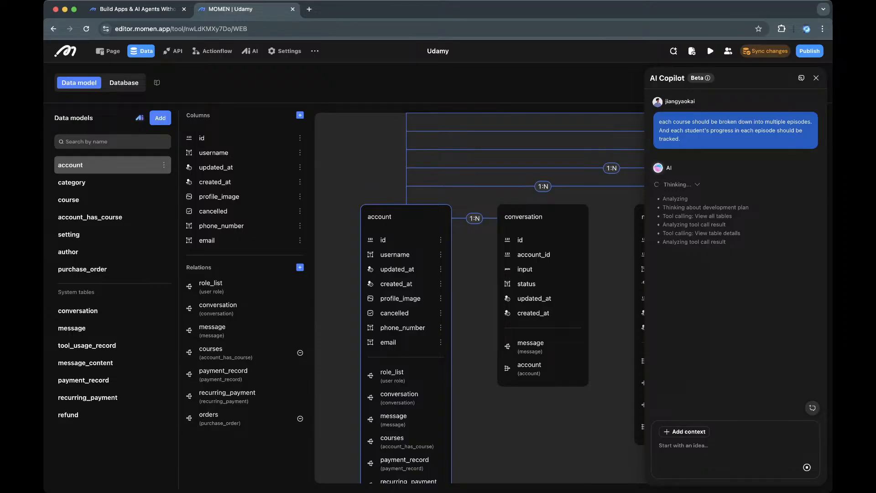
Ask the Copilot to revise the plan with "No overall course videos, and progress should be tracked to the seconds."
scroll(479, 298, right, 1)
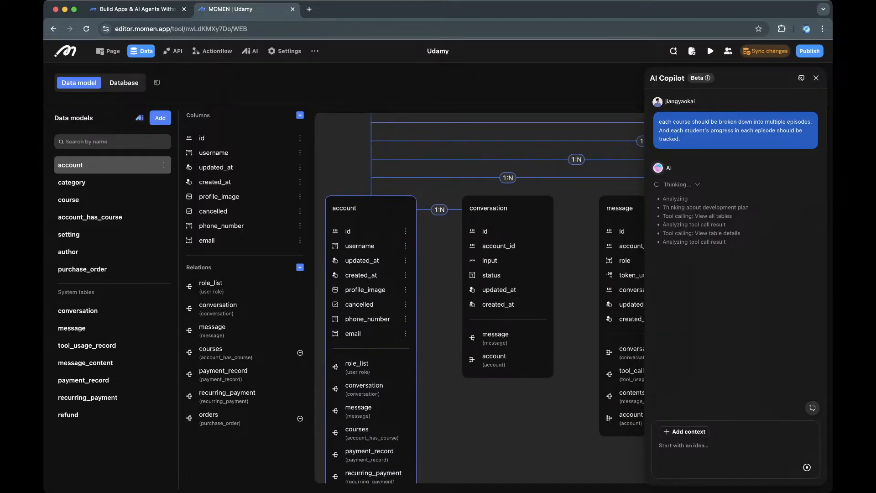
scroll(480, 298, down, 1)
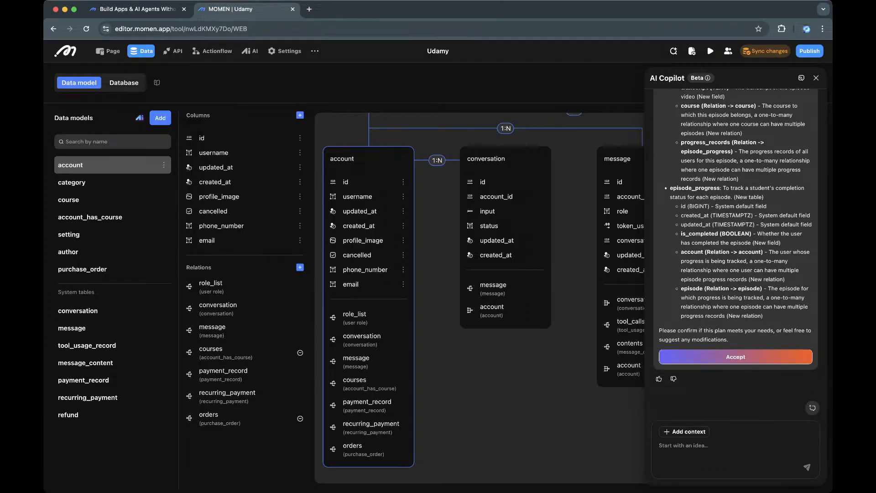
click(683, 445)
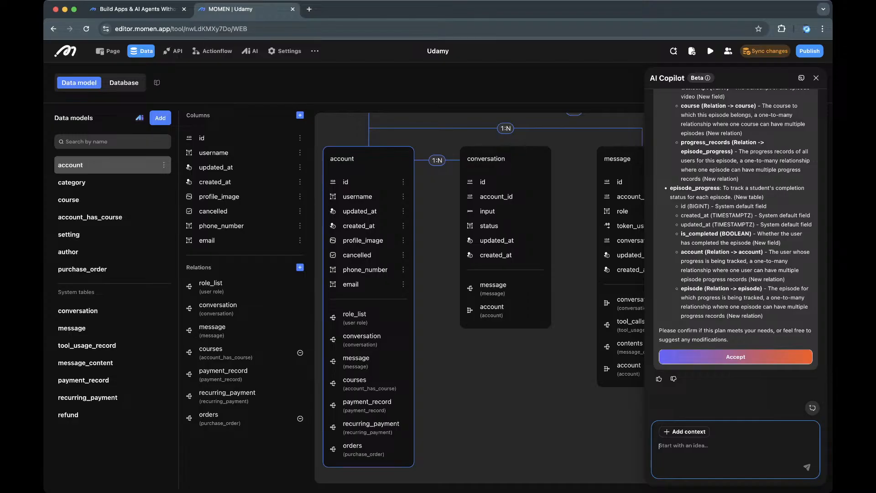
text(No overall course videos, and progress should be)
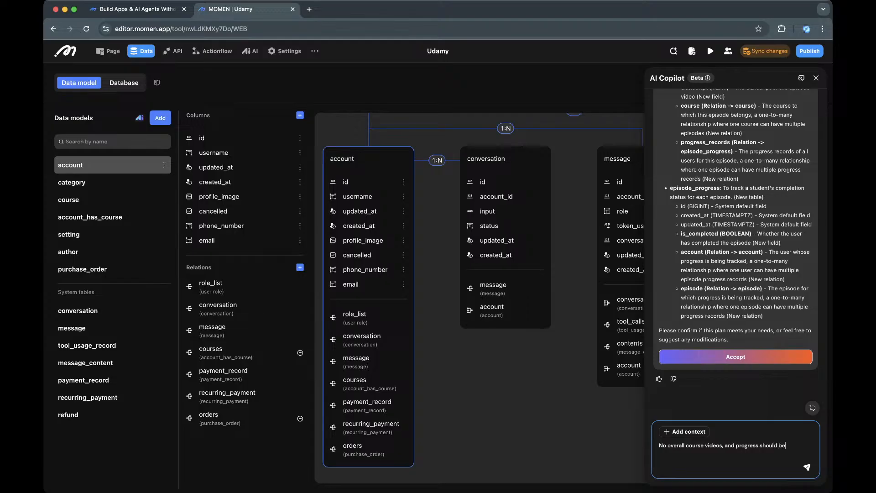
text( tracked to the seconds.)
key(Return)
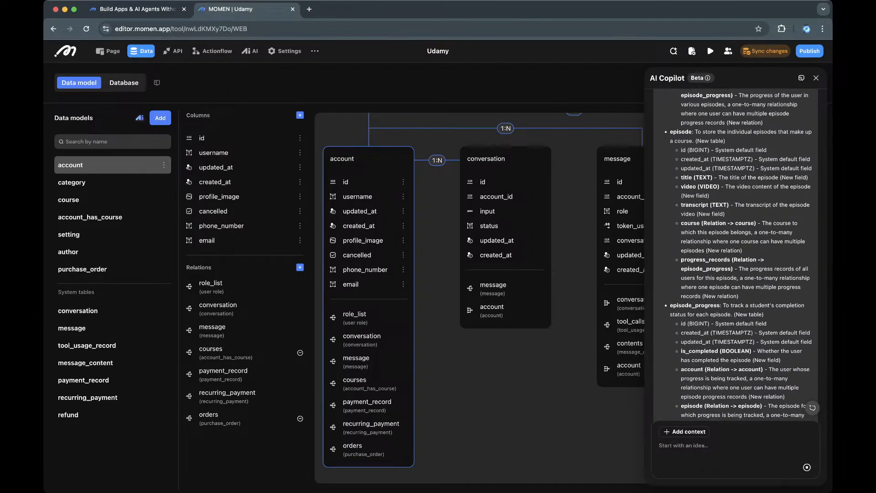
Review the revised development plan and ask the Copilot to "remove the video field in course table."
scroll(735, 256, up, 1)
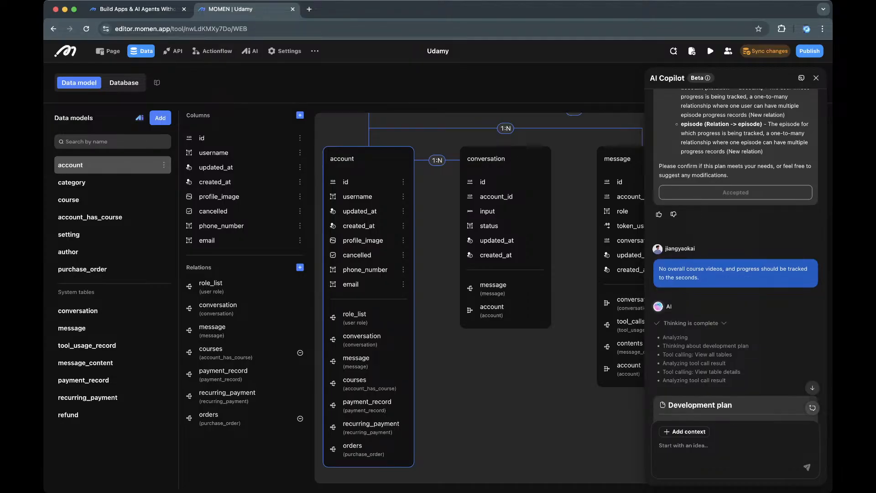
scroll(735, 256, up, 10)
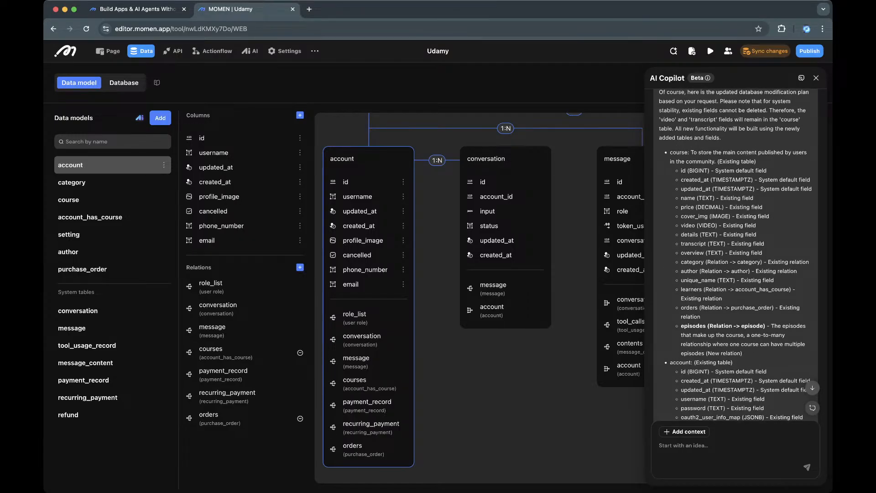
scroll(735, 255, down, 5)
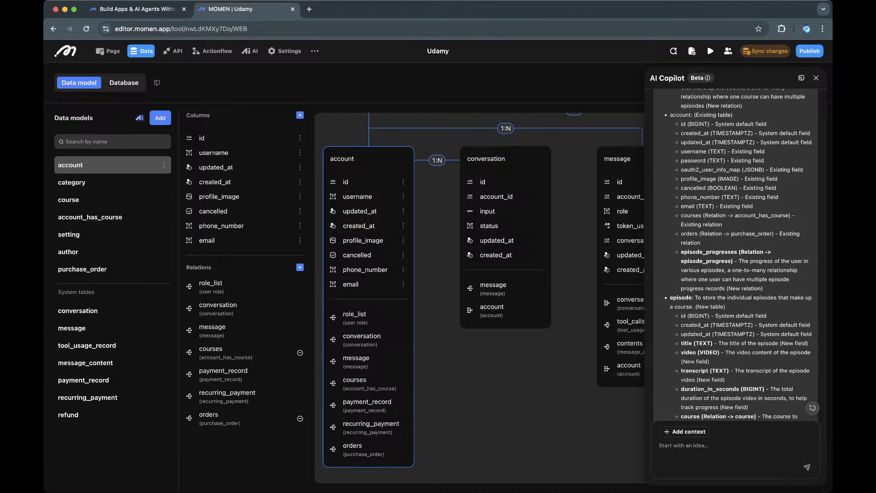
scroll(735, 255, down, 3)
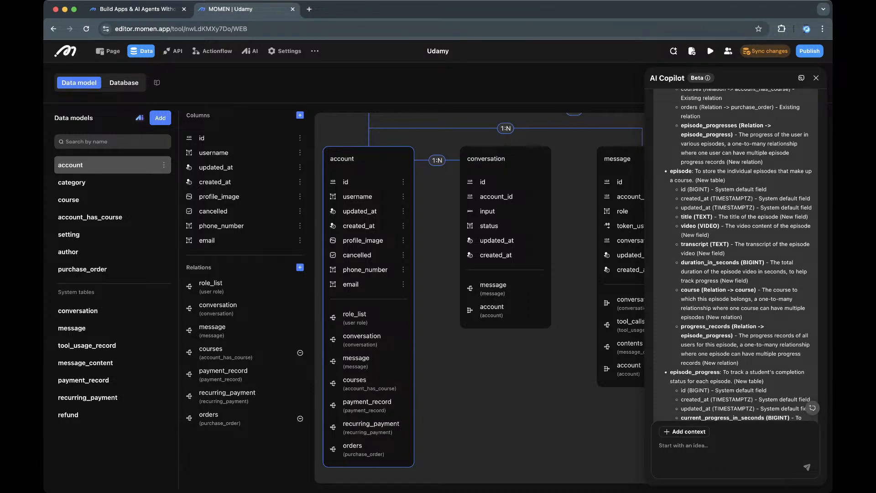
scroll(735, 255, down, 3)
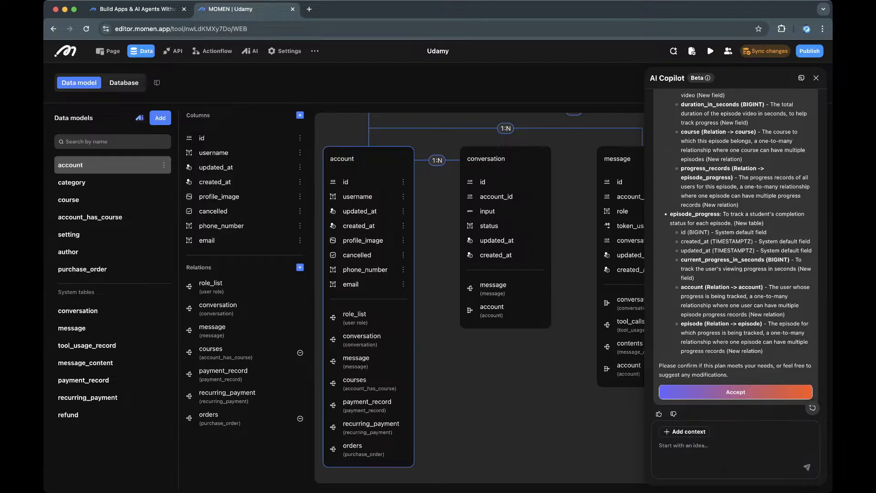
click(685, 446)
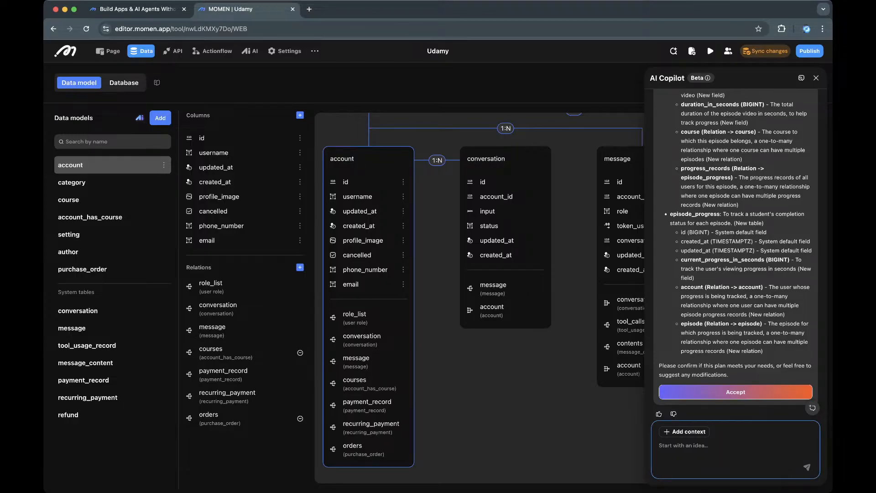
text(Expli)
key(super+a)
text(remove the video field in course table.)
key(Return)
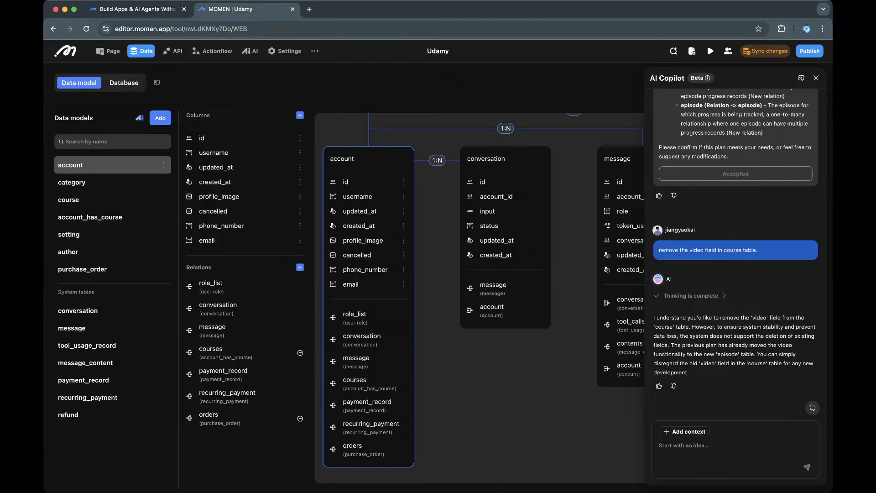
Tell the Copilot "Apply the previous change plan" and accept the development plan for the episode and episode_progress tables
click(703, 448)
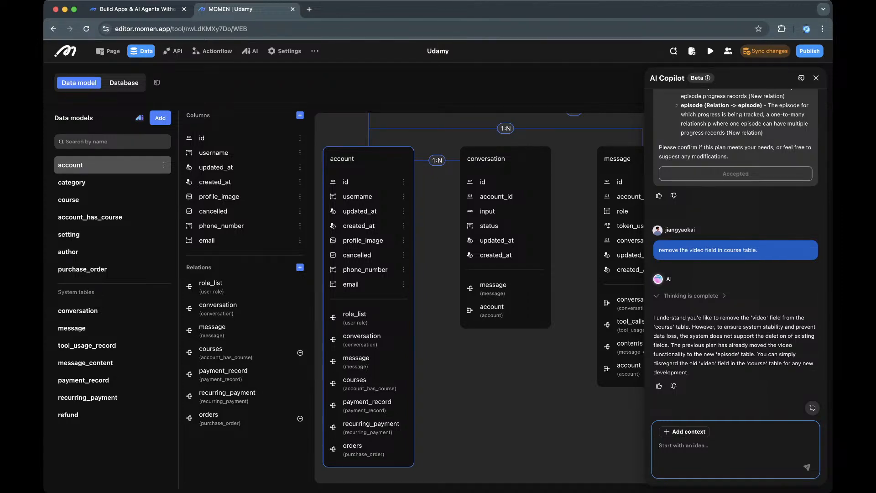
text(Apply the previous change plan)
key(Return)
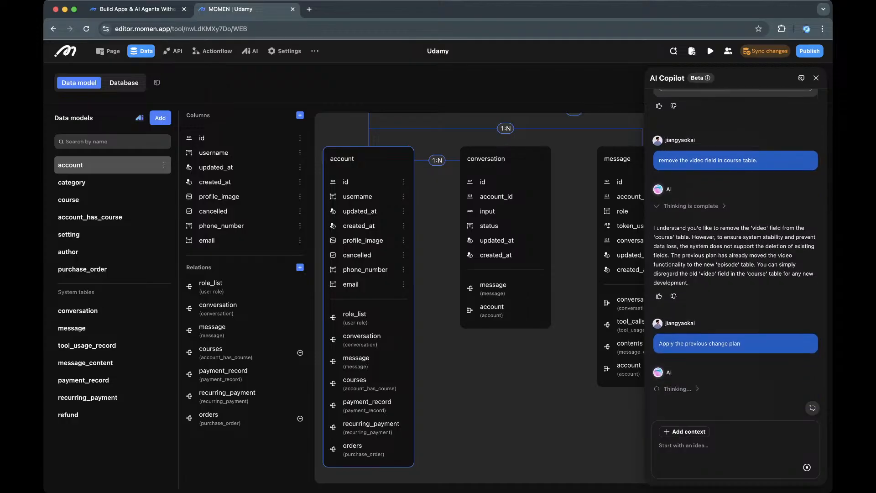
scroll(736, 255, up, 2)
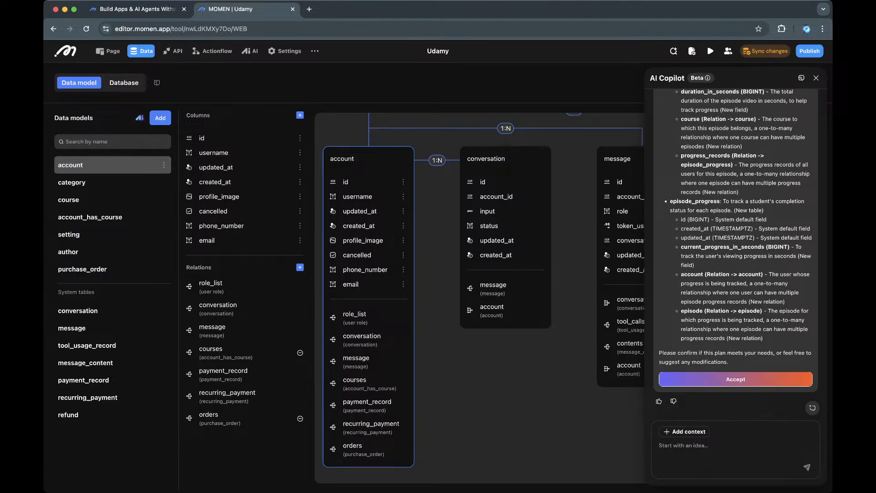
click(735, 356)
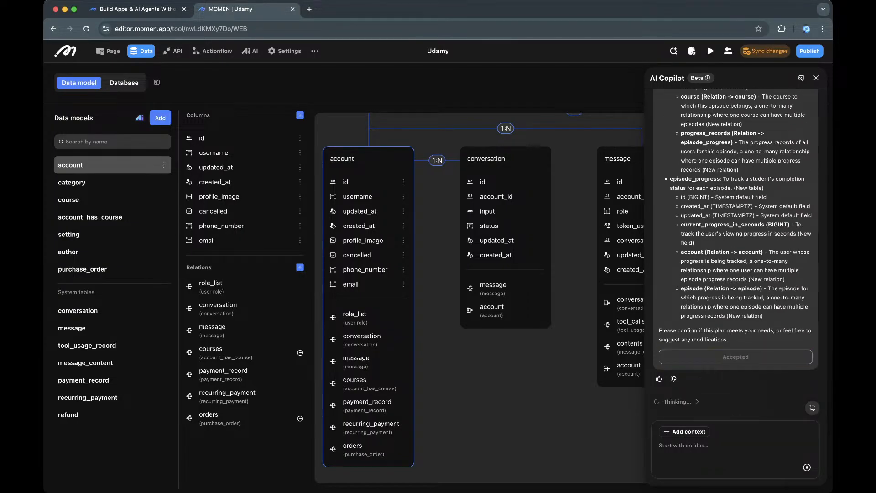
scroll(735, 273, up, 10)
scroll(736, 255, up, 3)
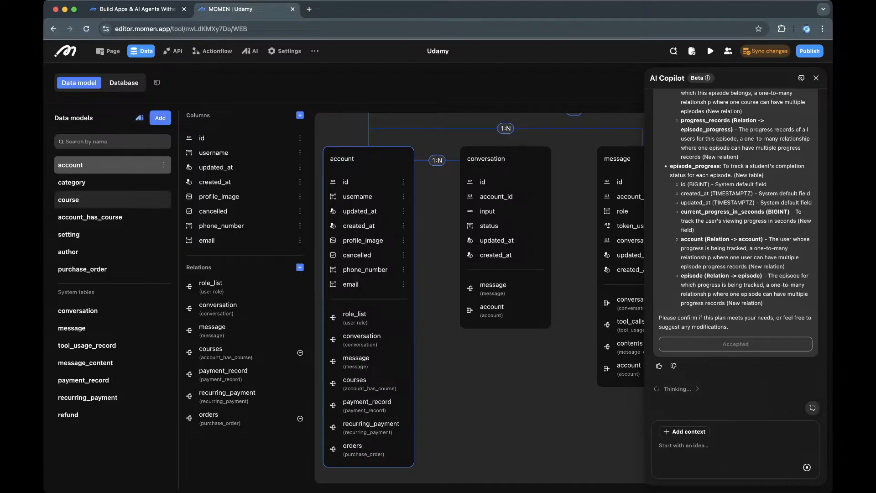
Start deleting the course table's video column to check its dependencies, and cancel the deletion
click(113, 200)
click(299, 254)
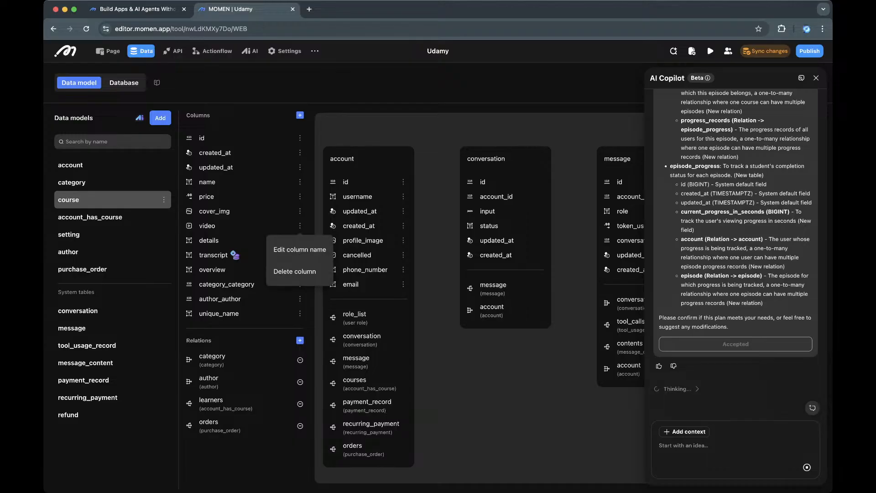
click(283, 271)
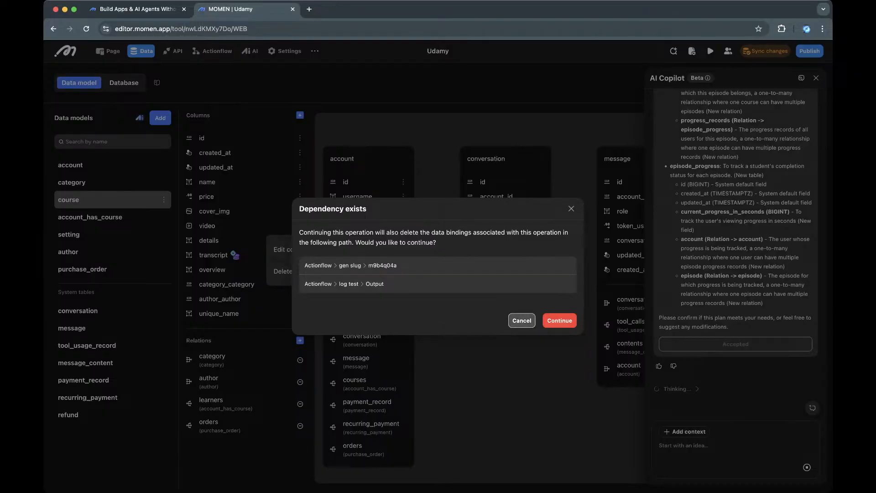
click(522, 320)
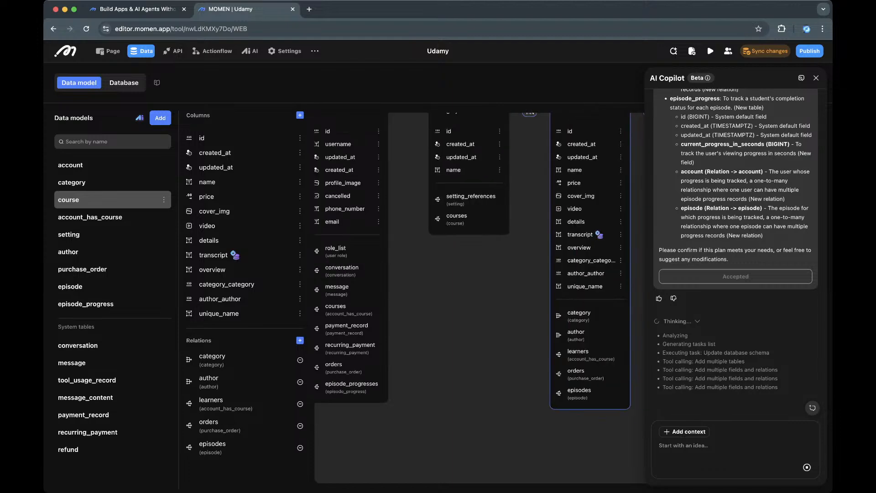
Examine the new episode and episode_progress tables with their columns and relations in the data model
scroll(479, 297, right, 2)
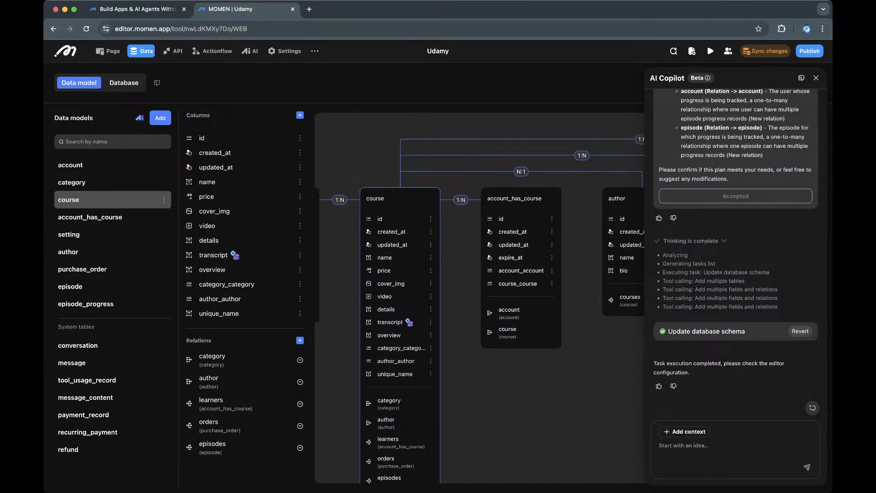
scroll(479, 298, right, 9)
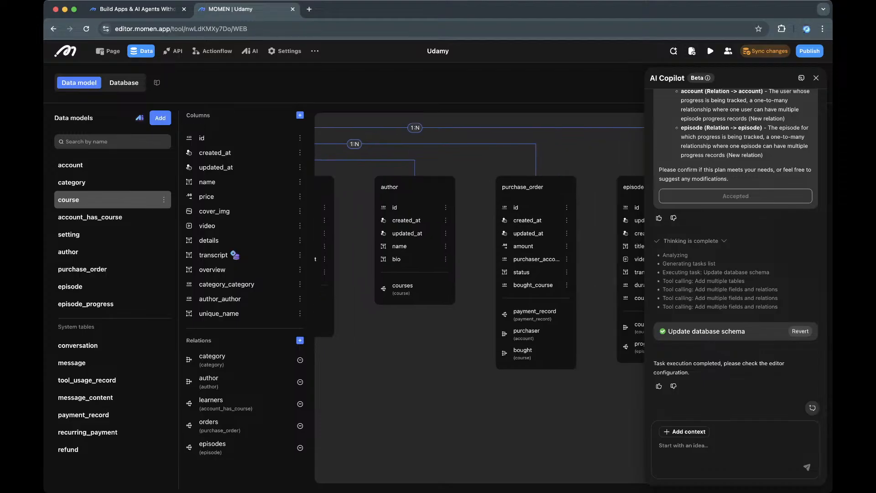
click(512, 270)
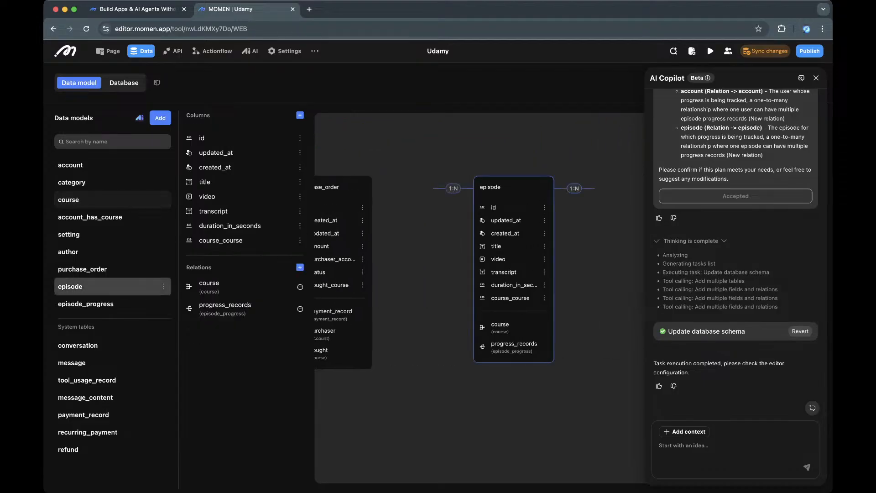
scroll(512, 270, right, 2)
click(538, 256)
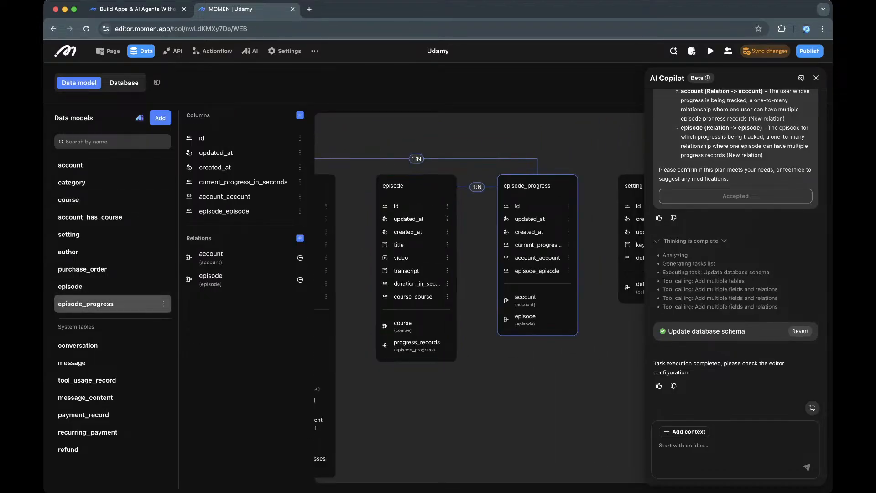
scroll(479, 283, left, 4)
scroll(479, 283, right, 3)
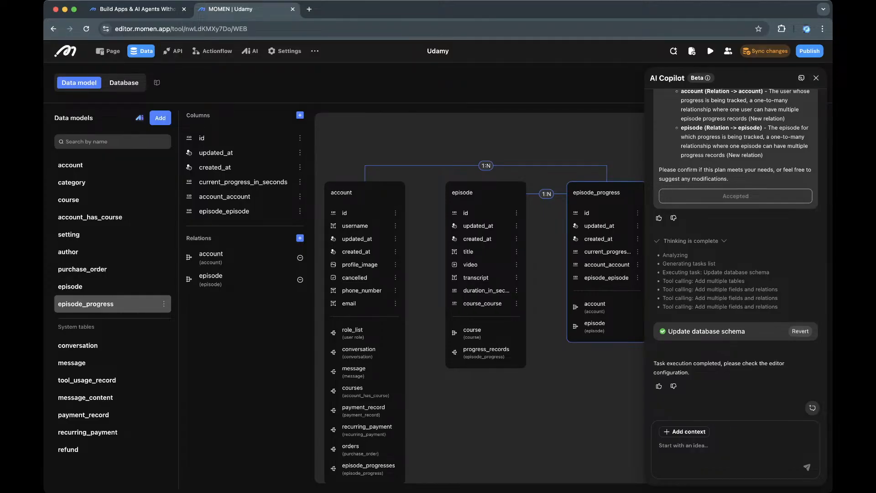
Check the existing constraints of the episode_progress table without changing them
click(164, 303)
click(184, 343)
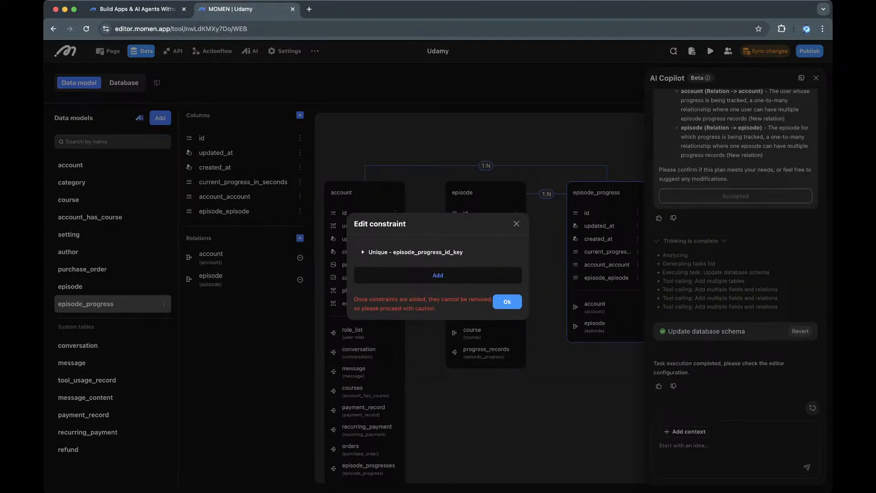
click(516, 224)
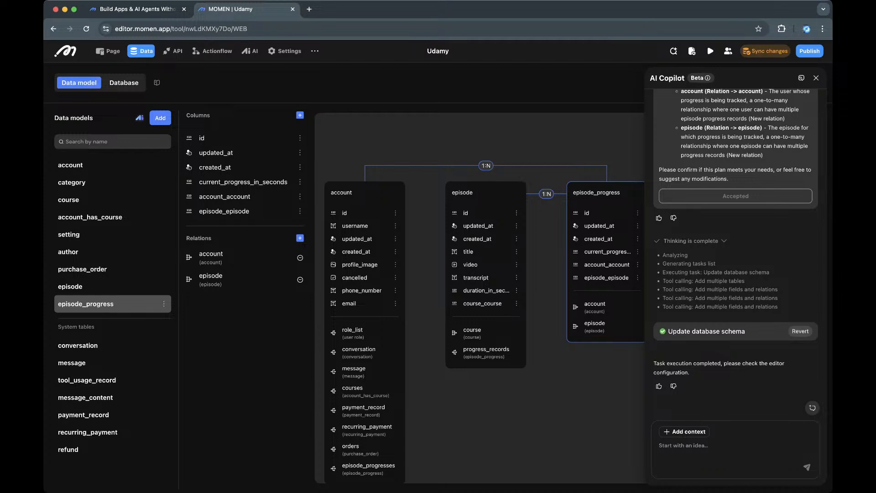
Revert the Copilot's database schema update and close the Copilot after a last look at the chat
click(800, 331)
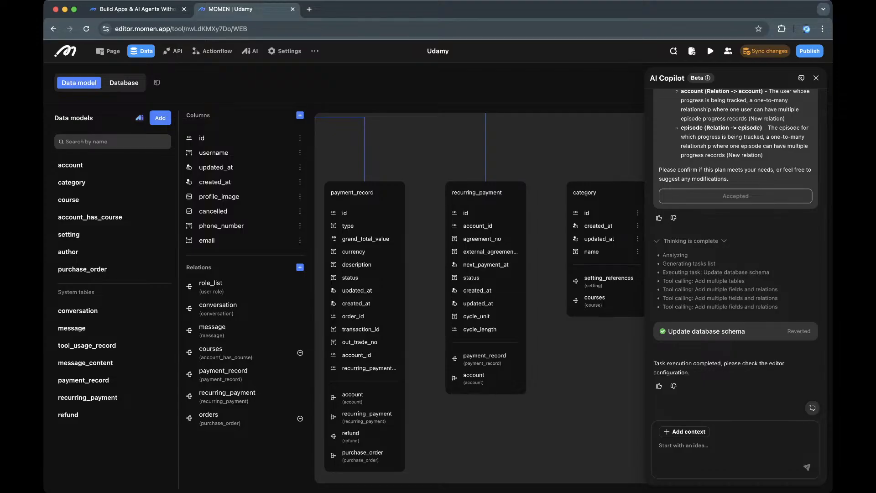
click(816, 77)
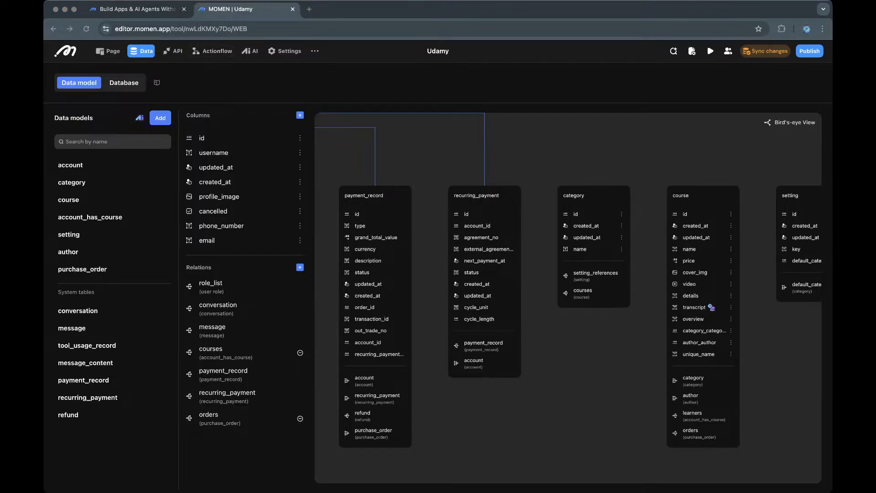
click(140, 117)
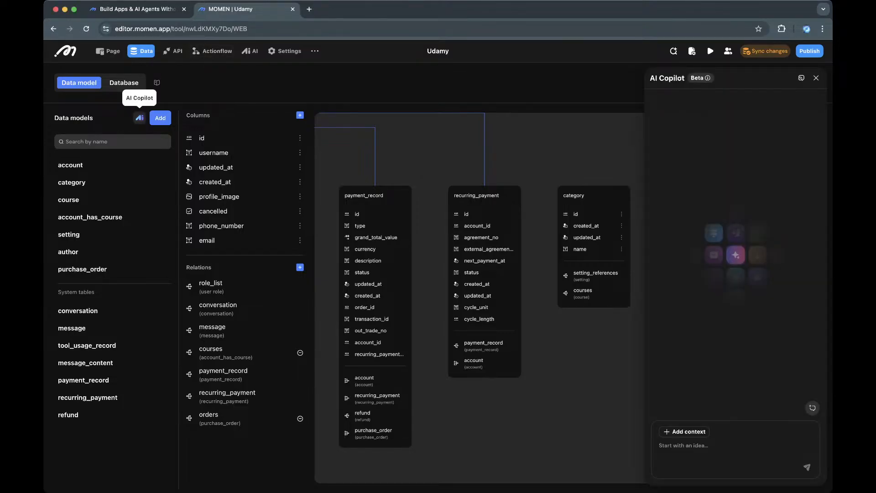
mouse_move(708, 78)
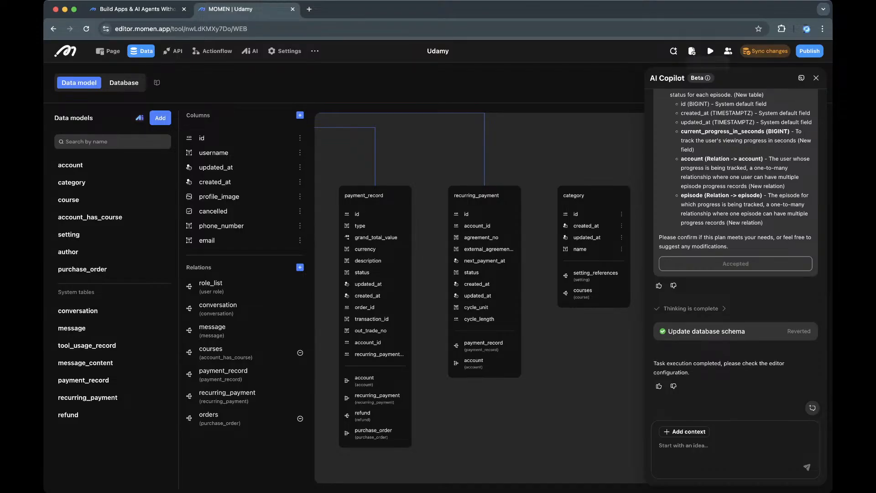
click(816, 77)
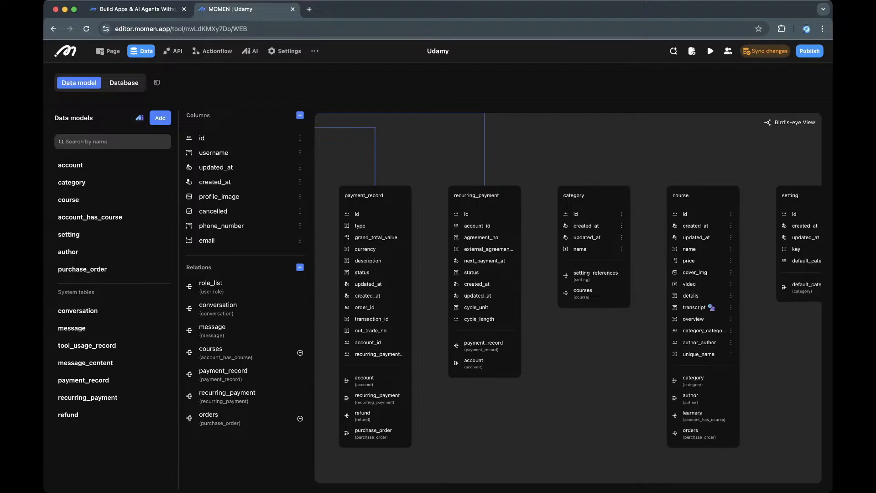
Open the project's log service and ask AI "What is this" about the zvmAccount query in the first log entry
click(691, 51)
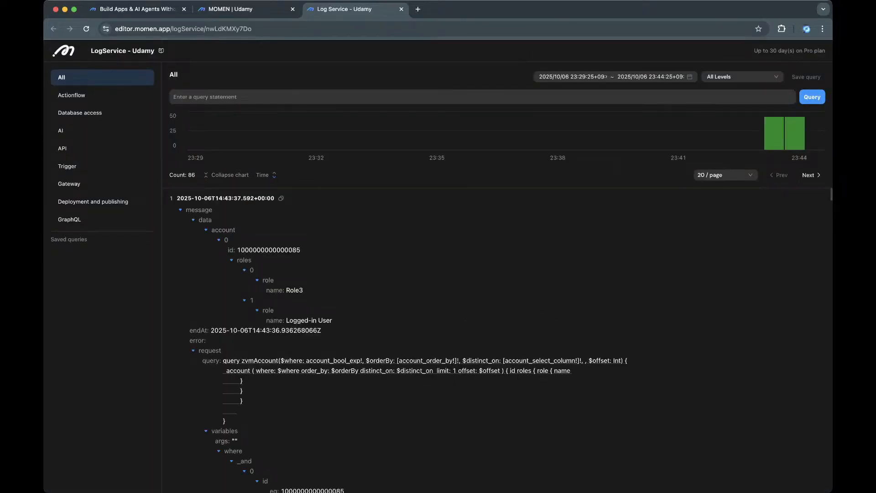
mouse_move(375, 367)
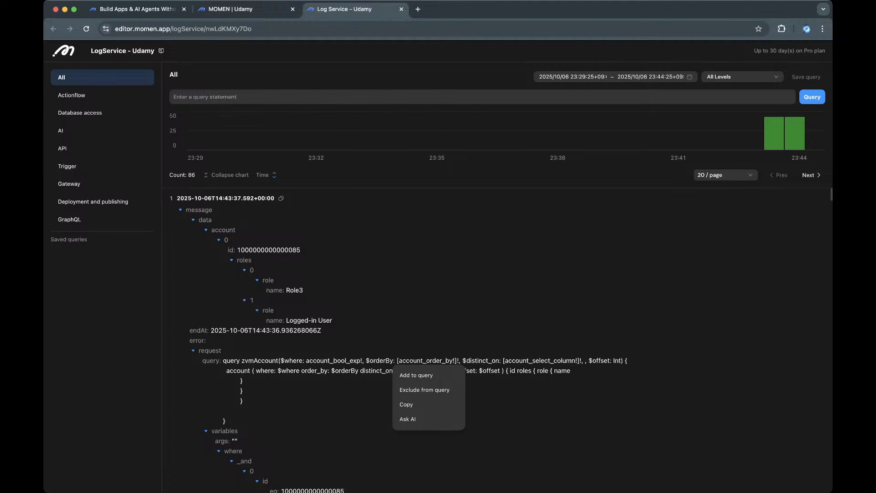
click(407, 418)
text(Wht)
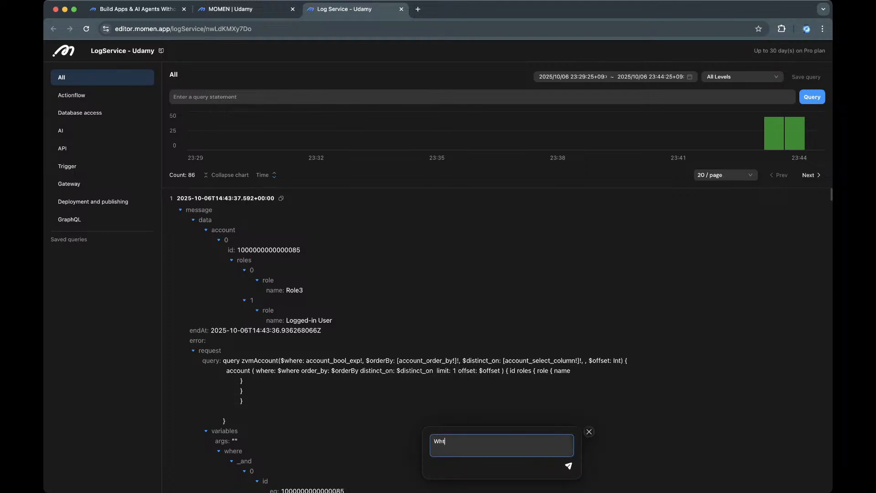
key(BackSpace)
text(at is this)
key(Return)
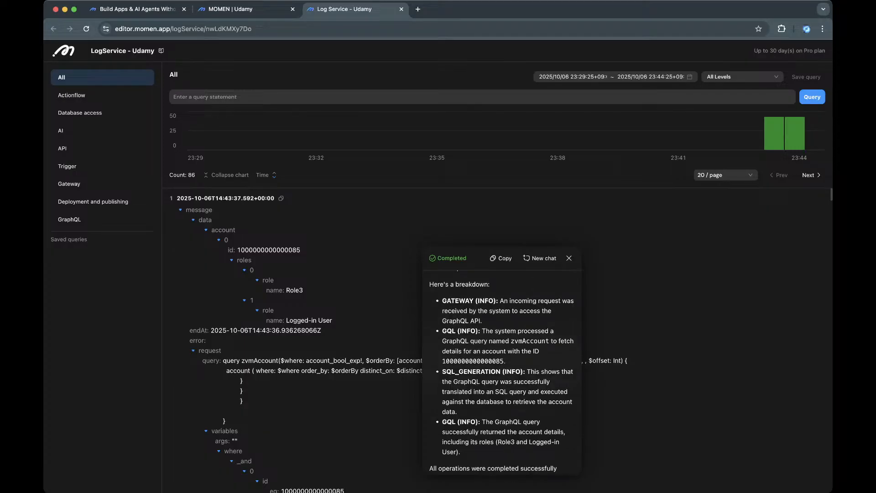
Read the AI's breakdown of the log entry, close it and go back to the Momen homepage
scroll(501, 378, up, 2)
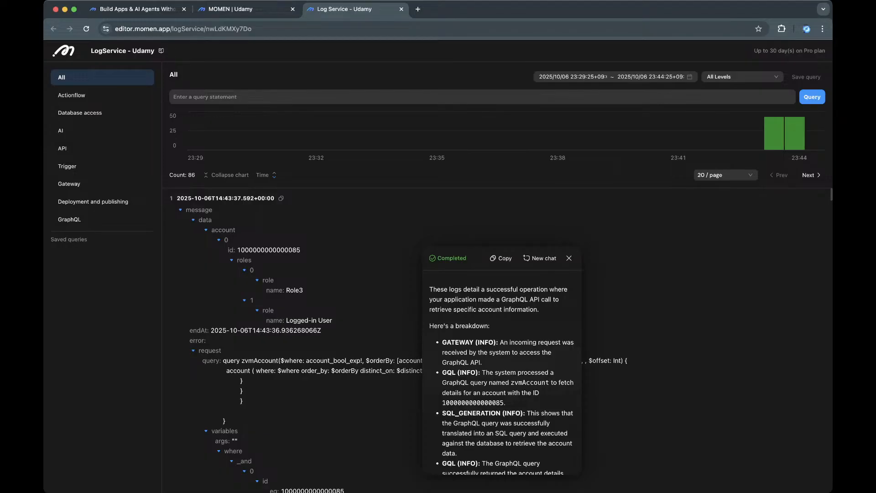
scroll(502, 365, down, 4)
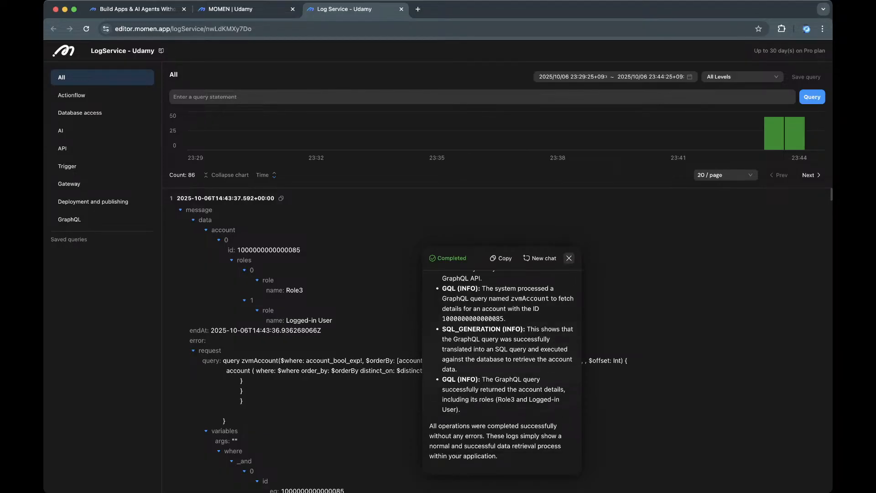
click(569, 258)
click(133, 9)
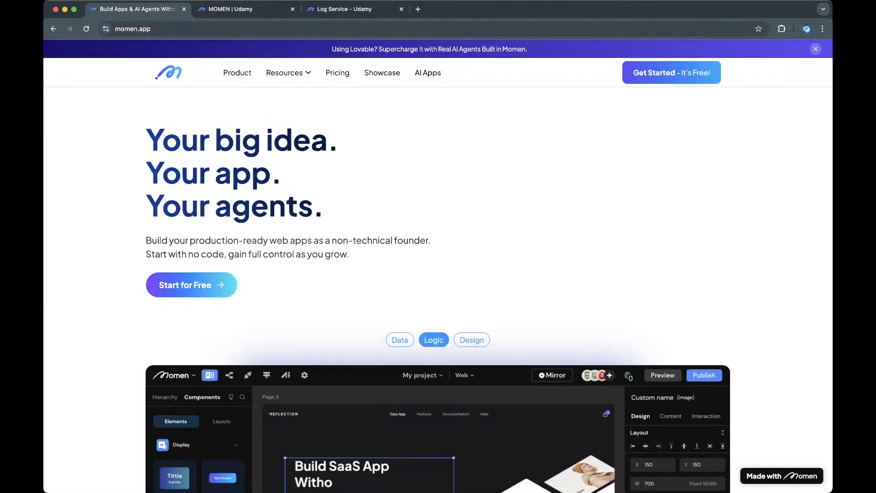